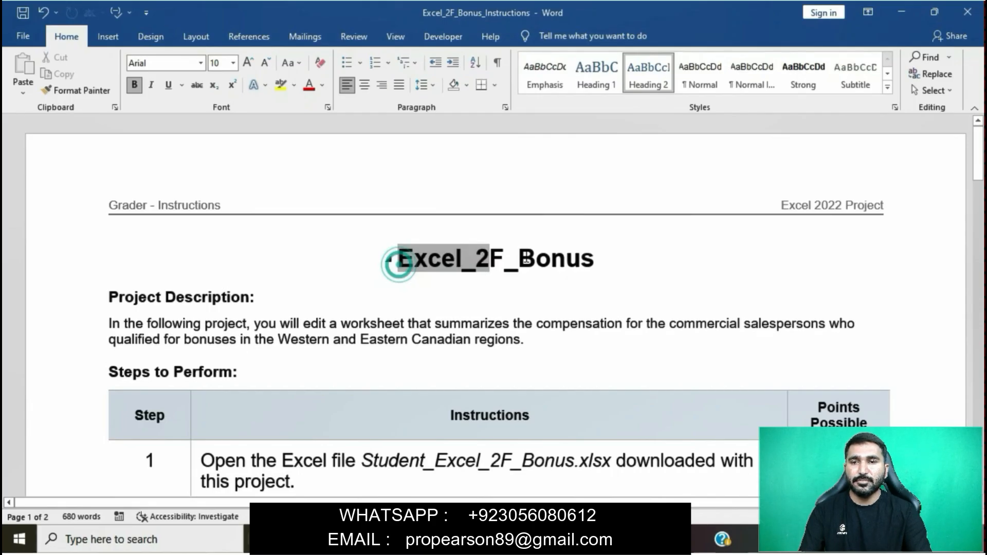
Highlight the document title Excel_2F_Bonus and the step 1 instruction in yellow
left_click_drag(525, 260, 606, 266)
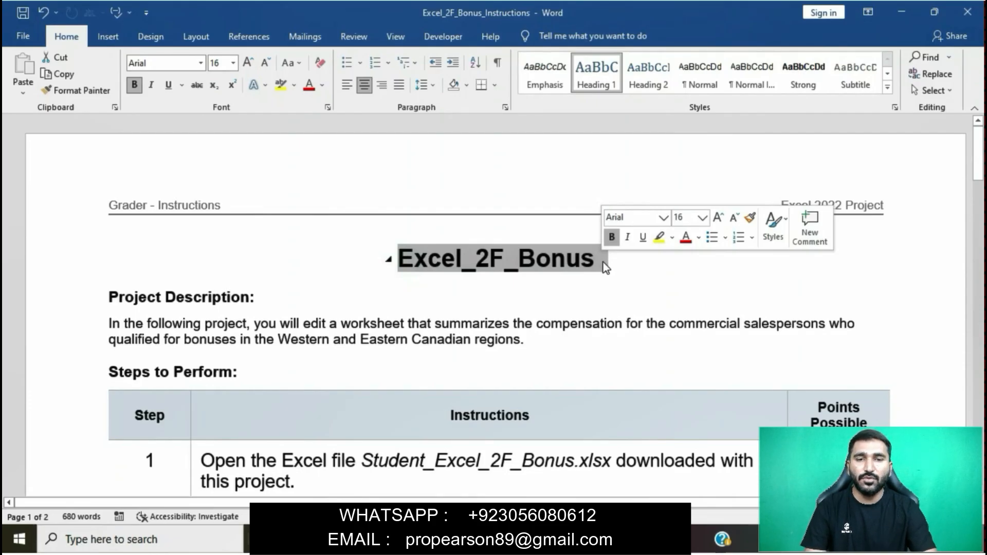
left_click(660, 238)
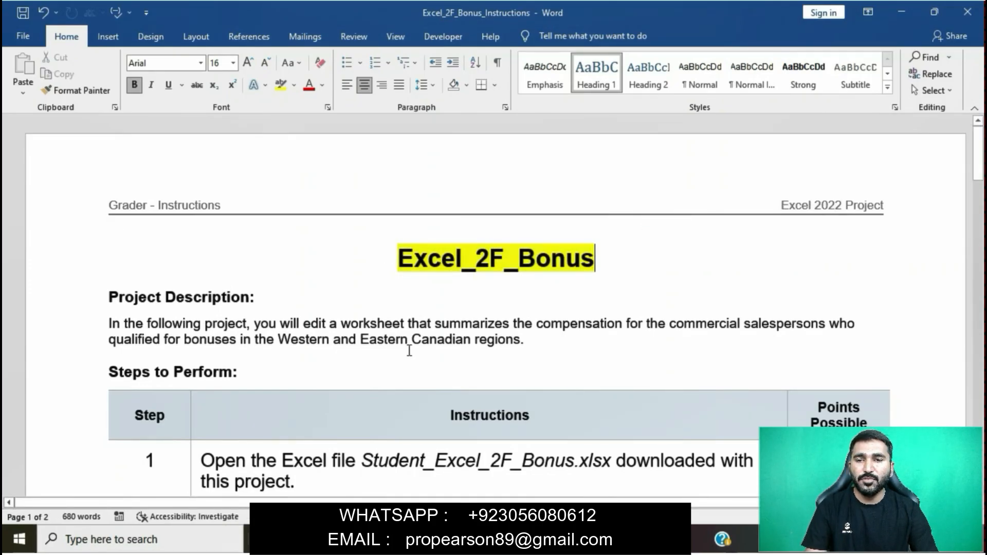
scroll(408, 349, "down", 4)
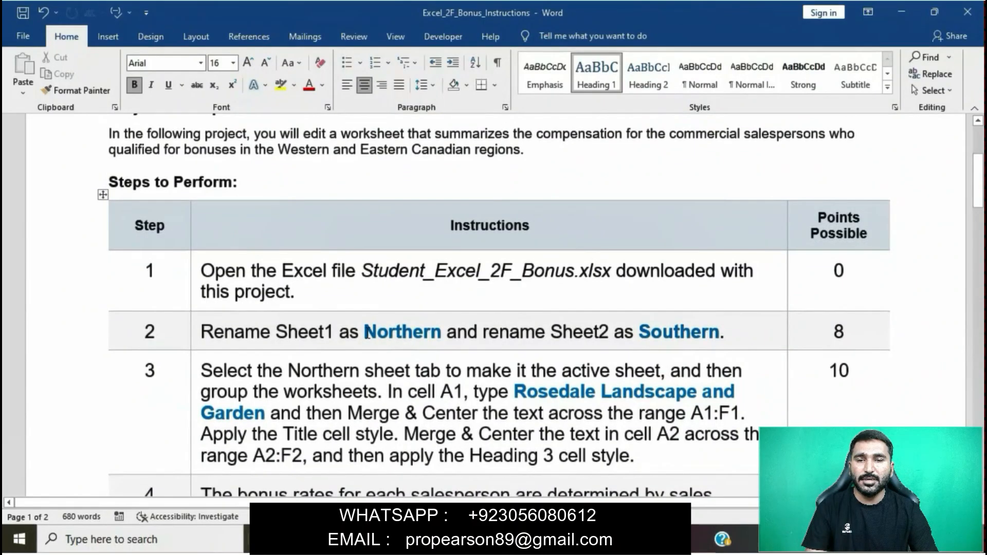
left_click(197, 274)
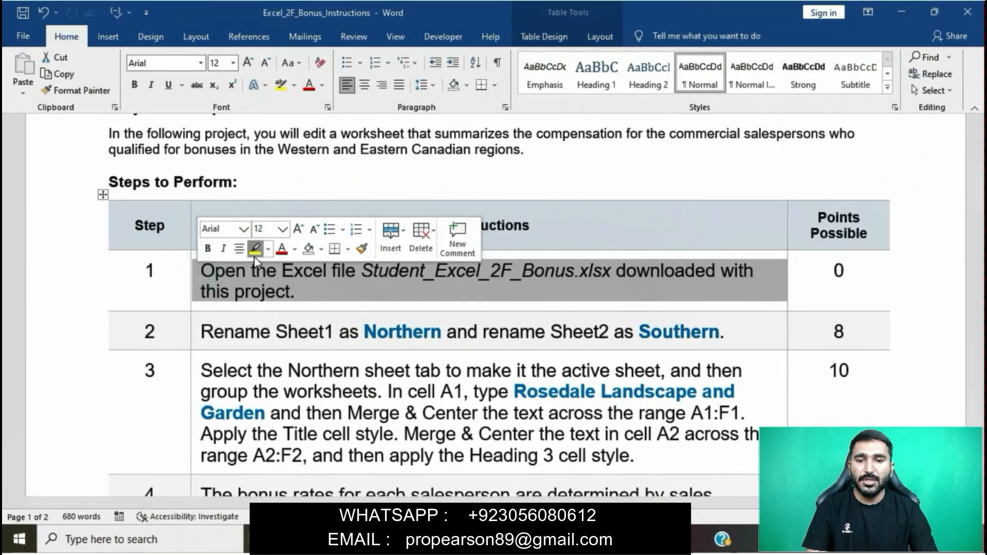
left_click(254, 255)
left_click(299, 290)
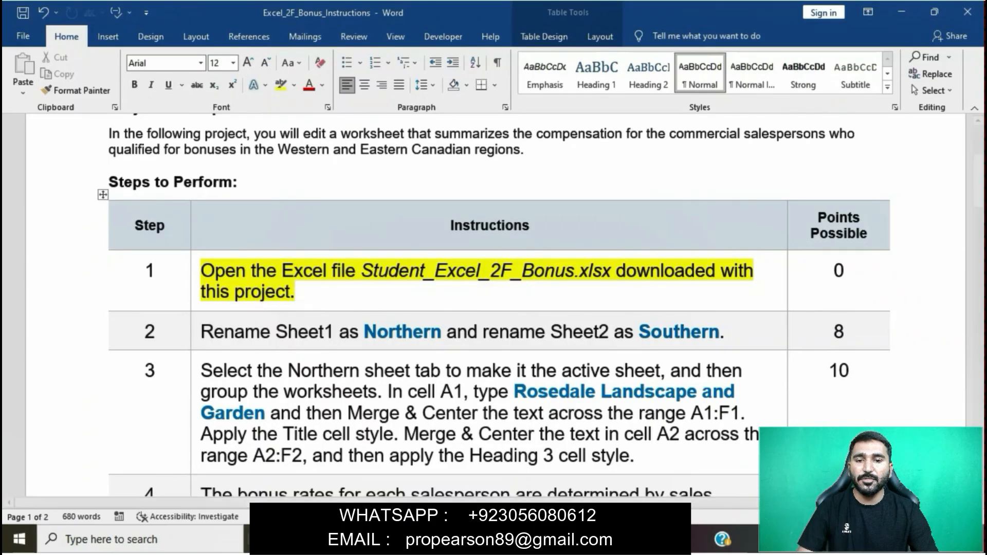
Switch to the Pan_Excel_2F_Bonus workbook in Excel, review Sheet2 and Sheet1, and return to the Word instructions
key("alt+Tab")
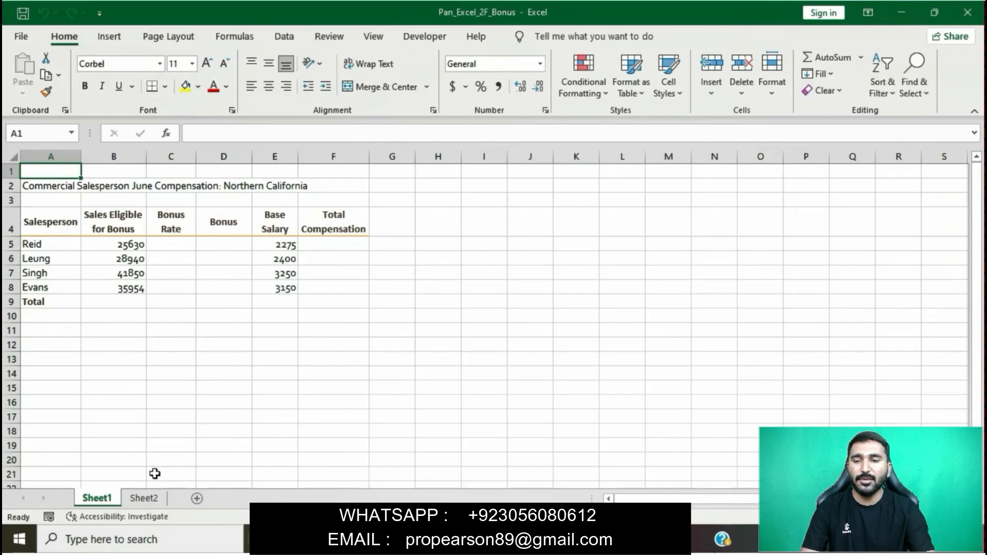
left_click(141, 500)
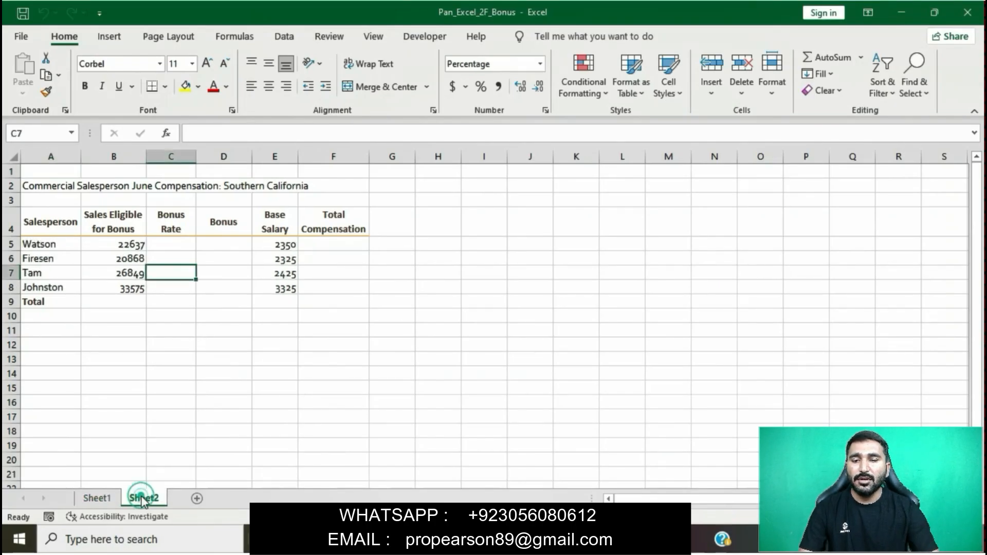
left_click(95, 499)
key("alt+Tab")
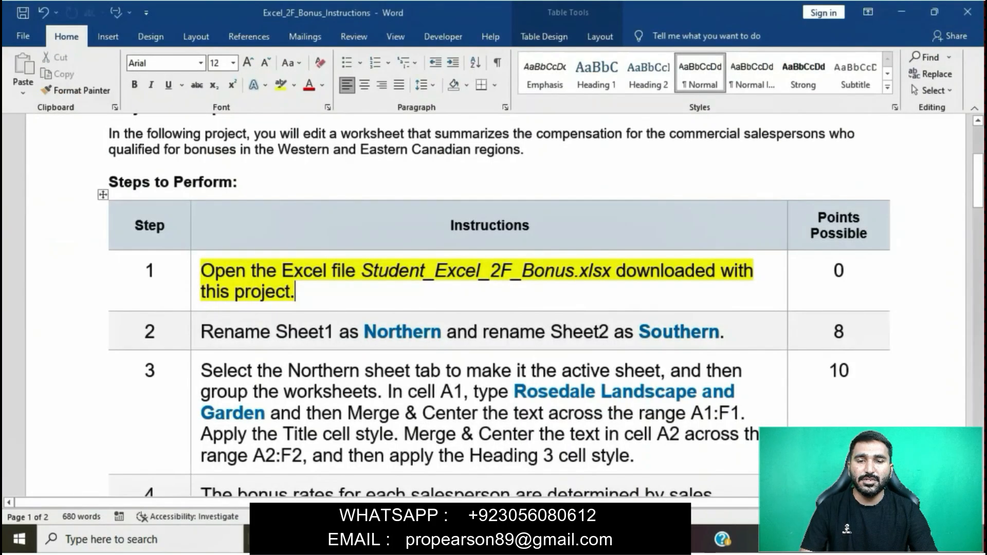
Remove the highlight from the step 1 instruction and highlight the step 2 instruction in yellow
left_click(193, 278)
left_click(251, 251)
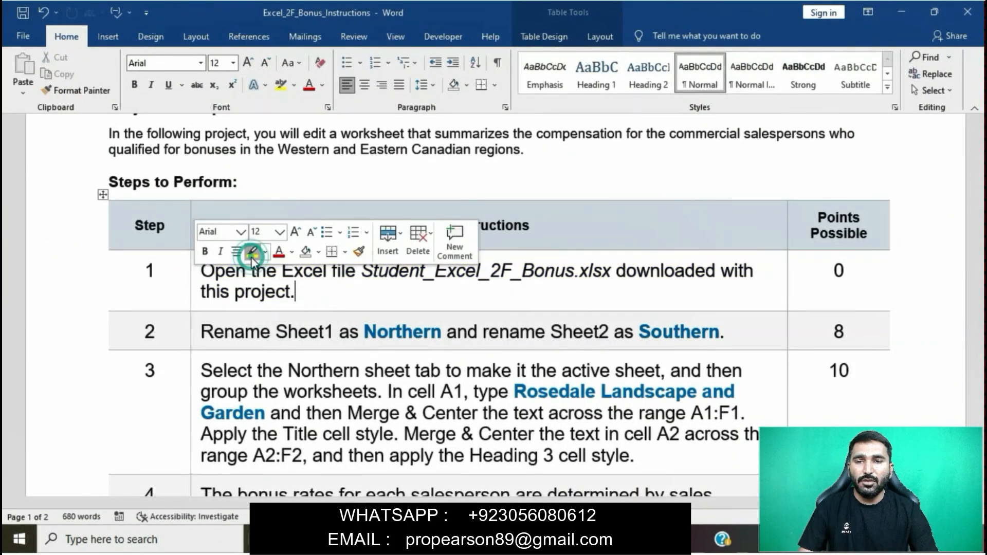
scroll(261, 289, "down", 2)
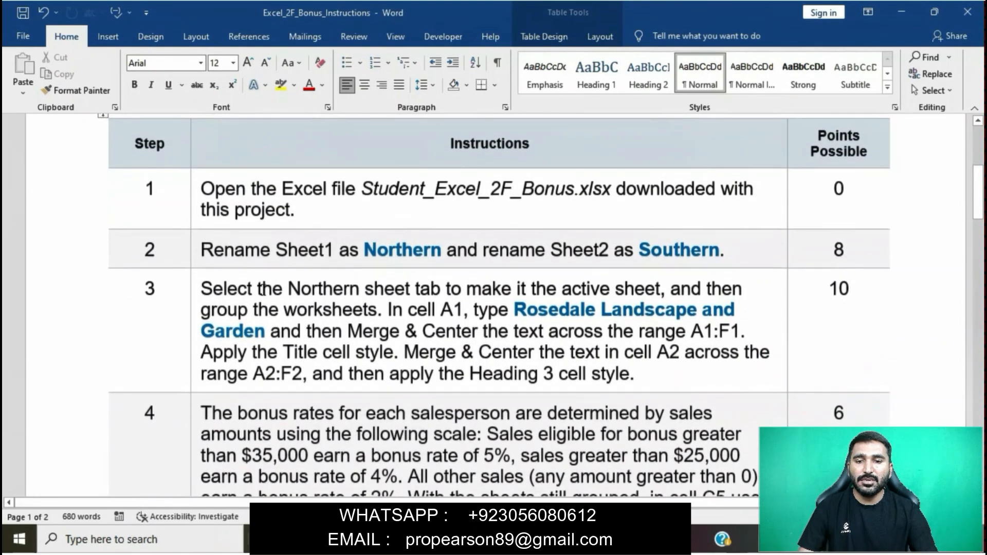
left_click(193, 253)
left_click(250, 232)
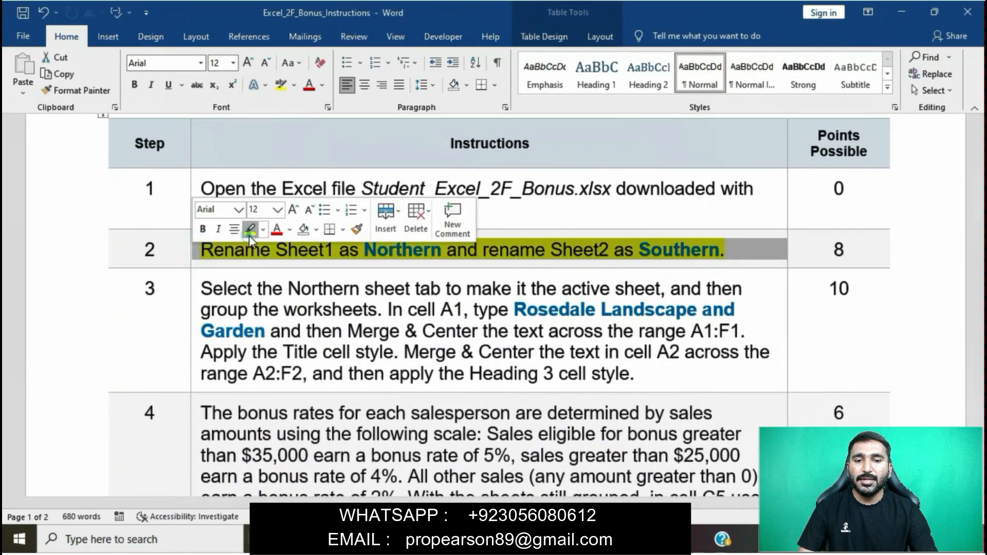
left_click(278, 263)
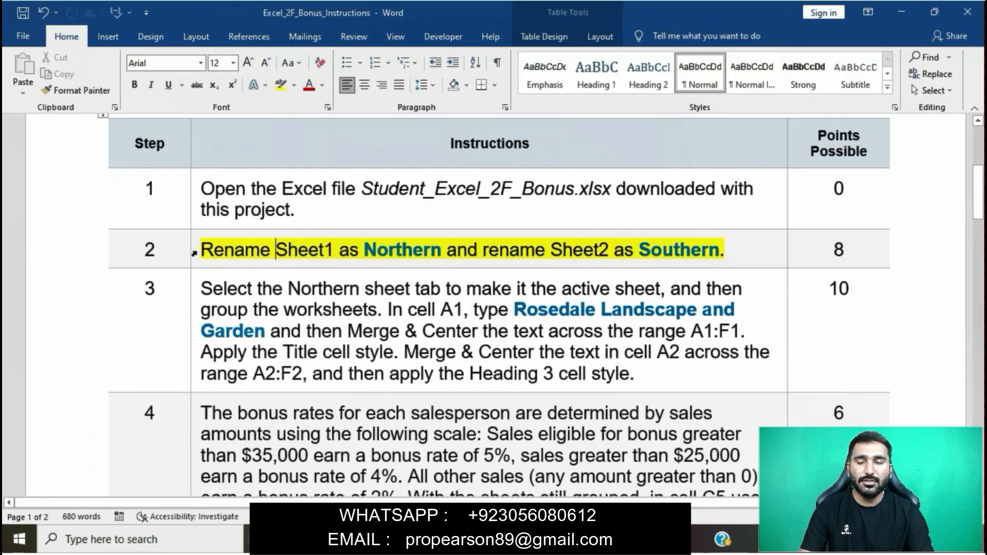
Mark the first half of the step 2 instruction, switch to the Excel workbook and rename Sheet1 as Northern
left_click_drag(205, 251, 447, 250)
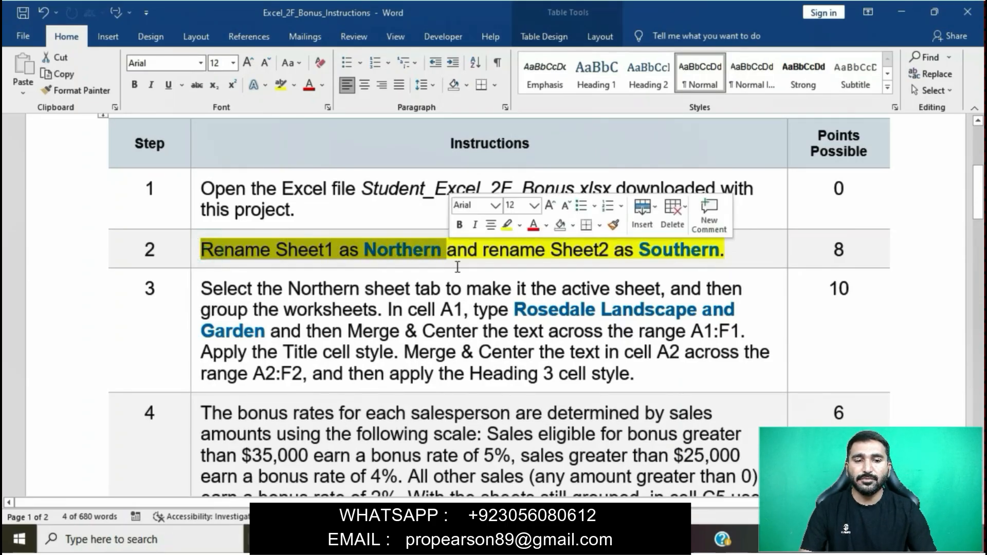
key("alt+Tab")
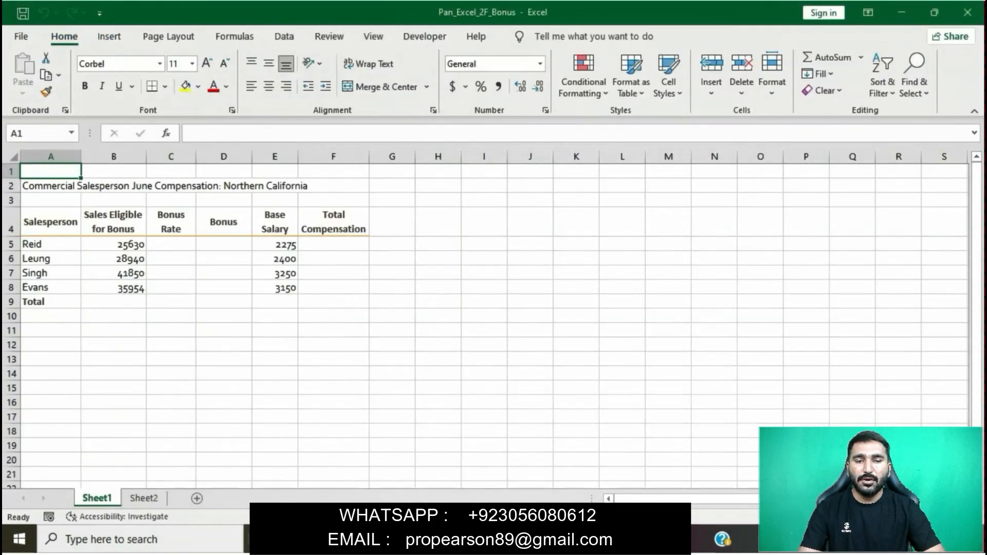
right_click(109, 500)
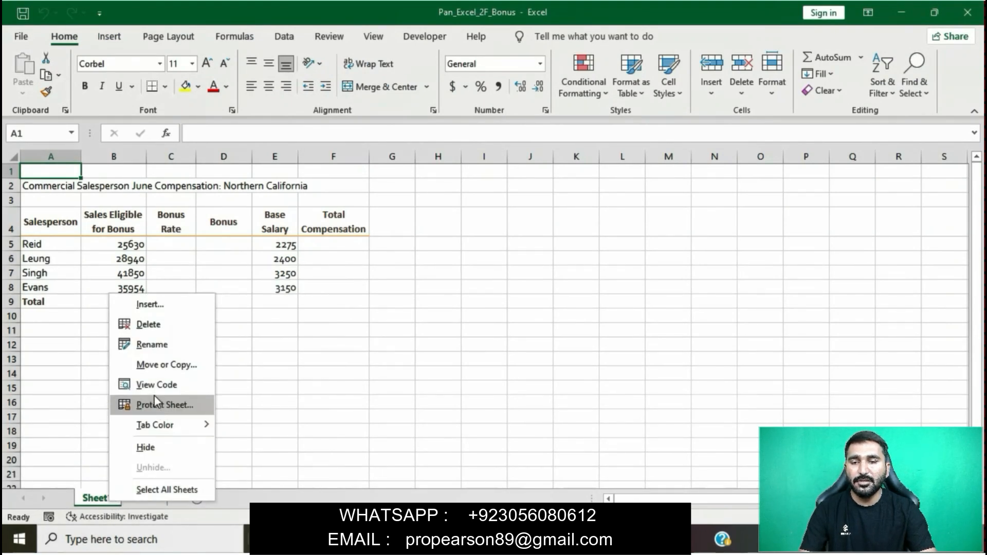
left_click(141, 343)
type("N")
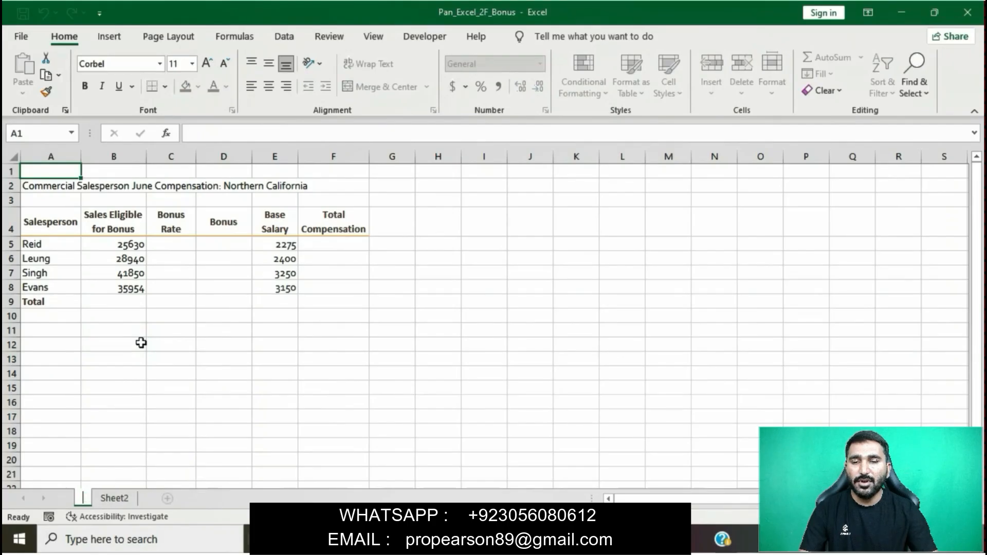
type("orthern")
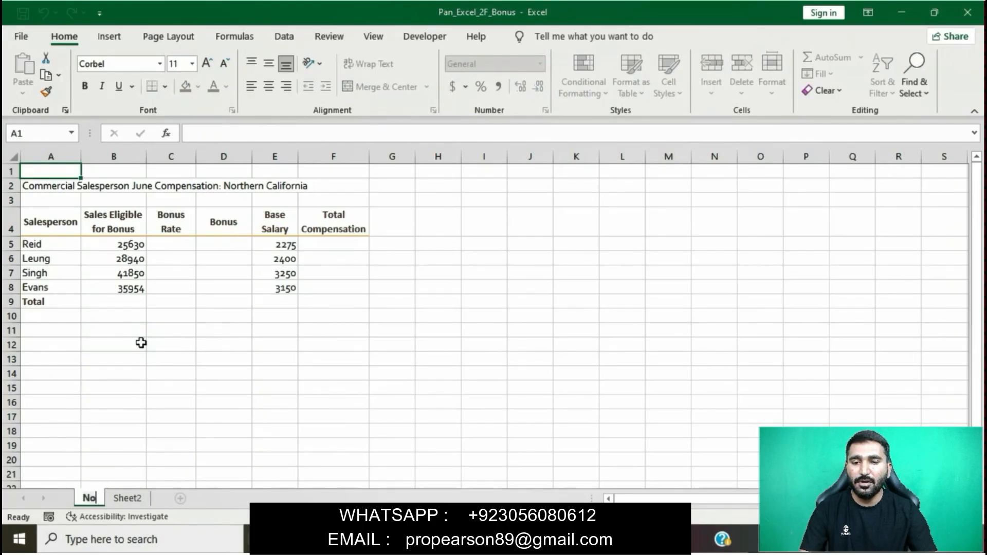
key("Return")
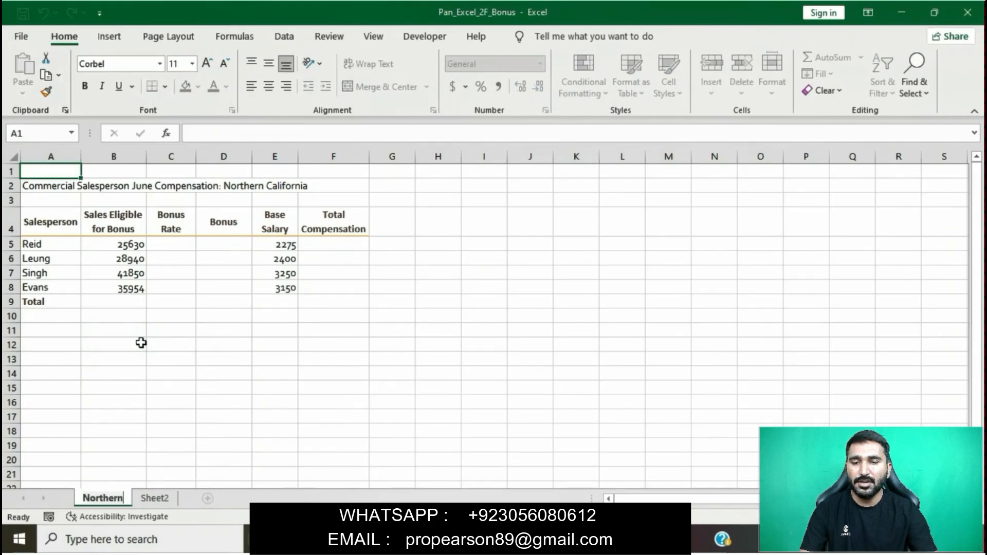
left_click(274, 370)
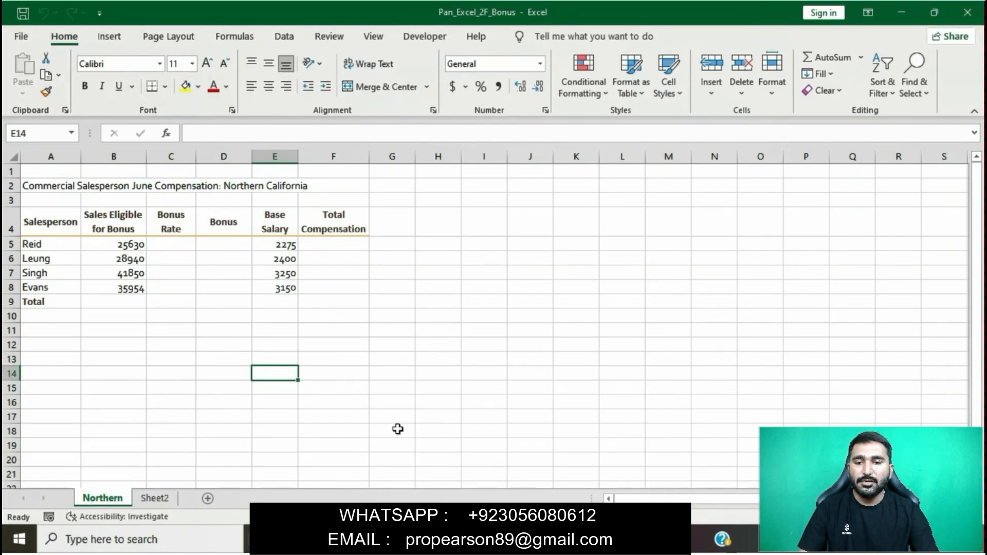
Mark the second half of step 2 in the Word instructions, return to Excel and rename Sheet2 as Southern
left_click(478, 540)
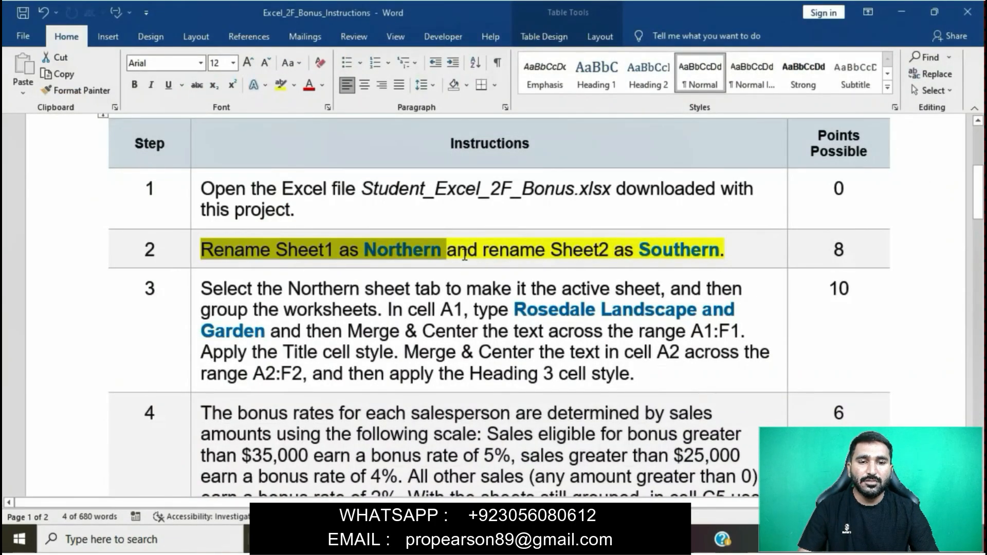
left_click_drag(486, 252, 706, 260)
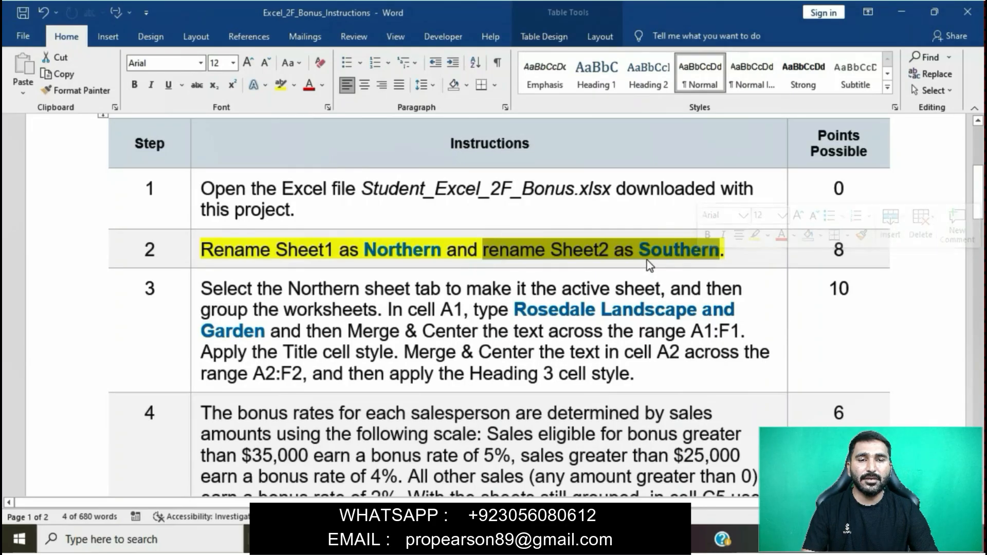
left_click(538, 539)
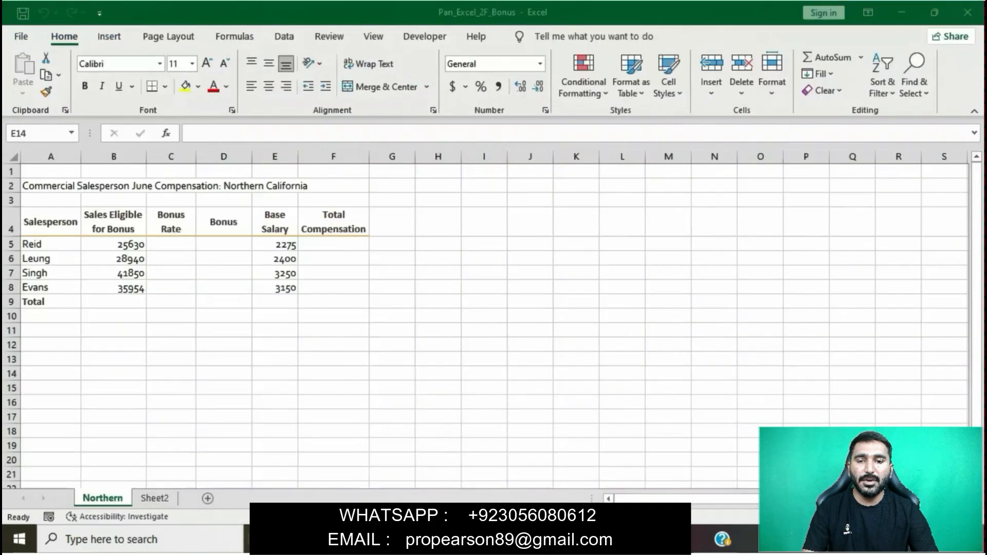
right_click(165, 499)
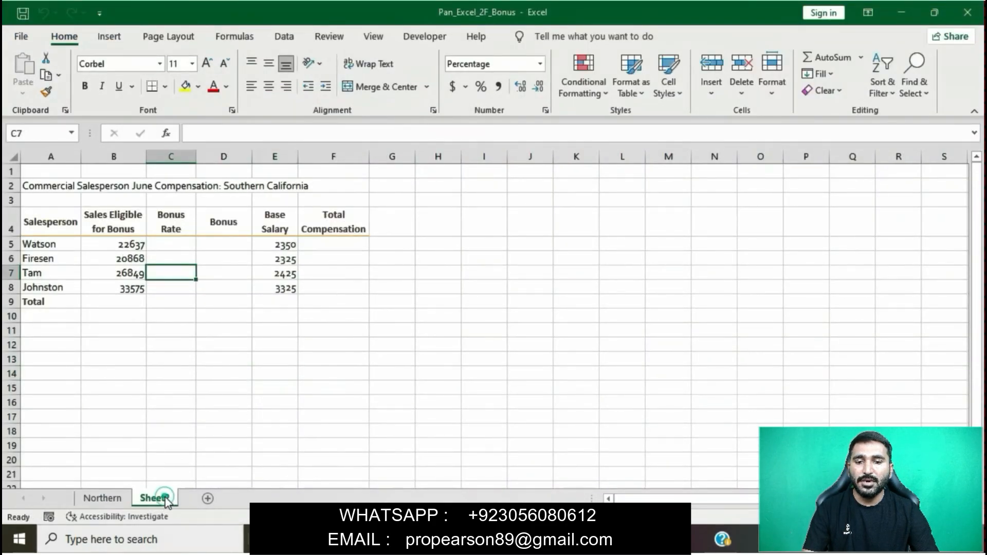
left_click(199, 340)
key("BackSpace")
type("S")
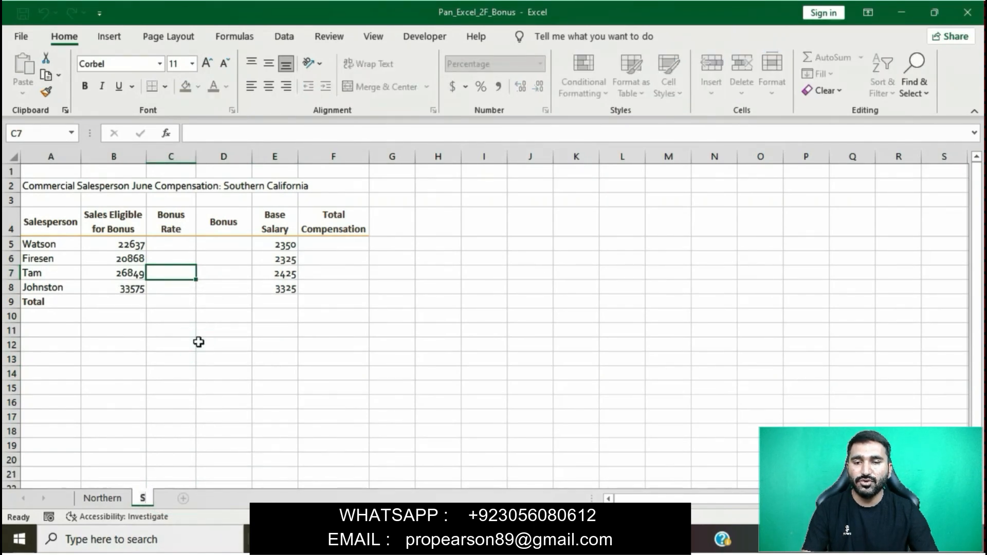
type("outhern")
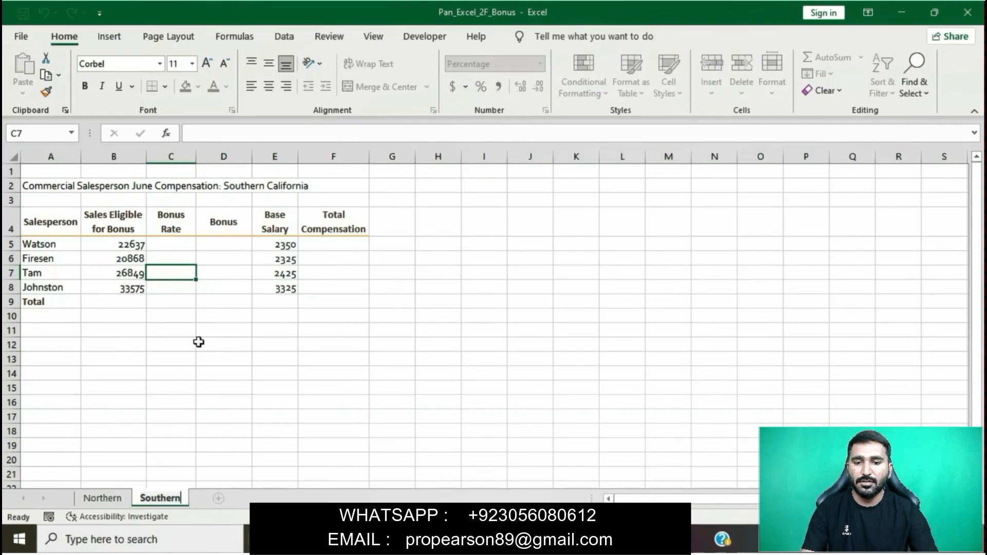
key("Return")
left_click(290, 339)
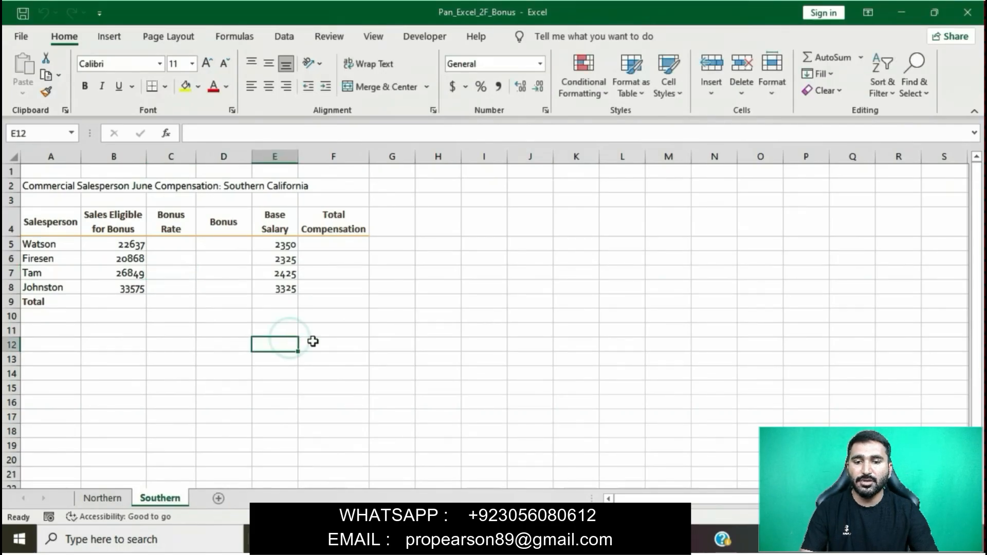
Return to the Word instructions, remove the highlight from step 2 and highlight the step 3 instruction in yellow
key("alt+Tab")
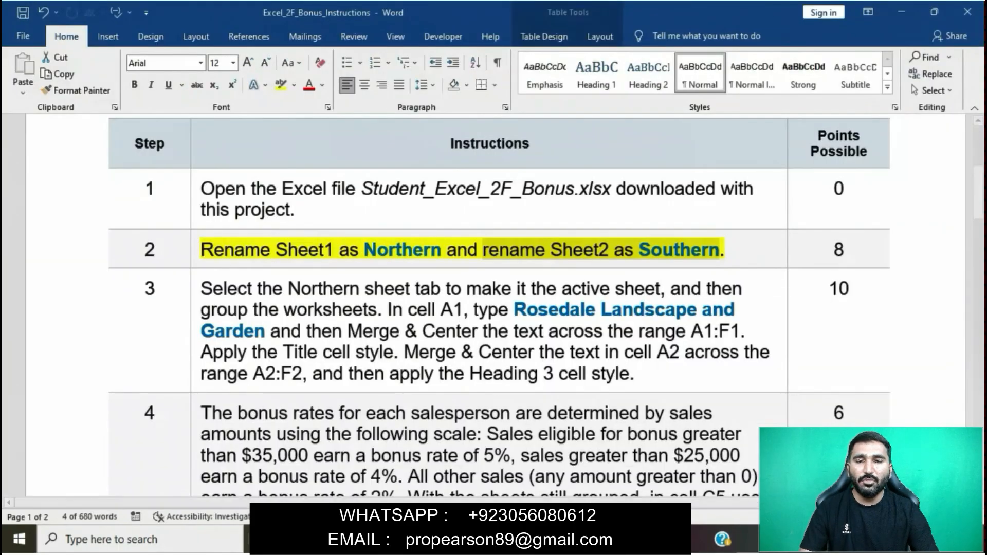
left_click(425, 256)
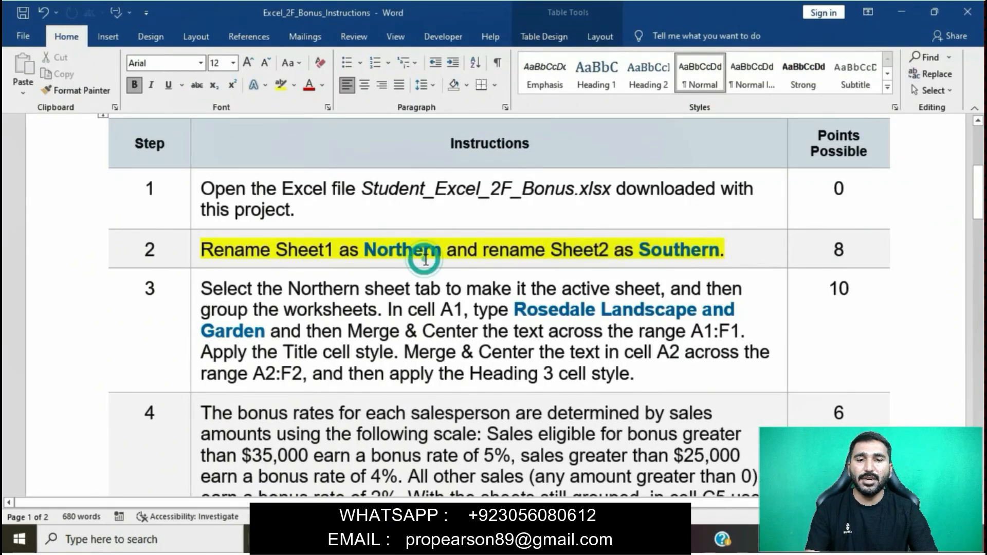
left_click(197, 251)
left_click(256, 228)
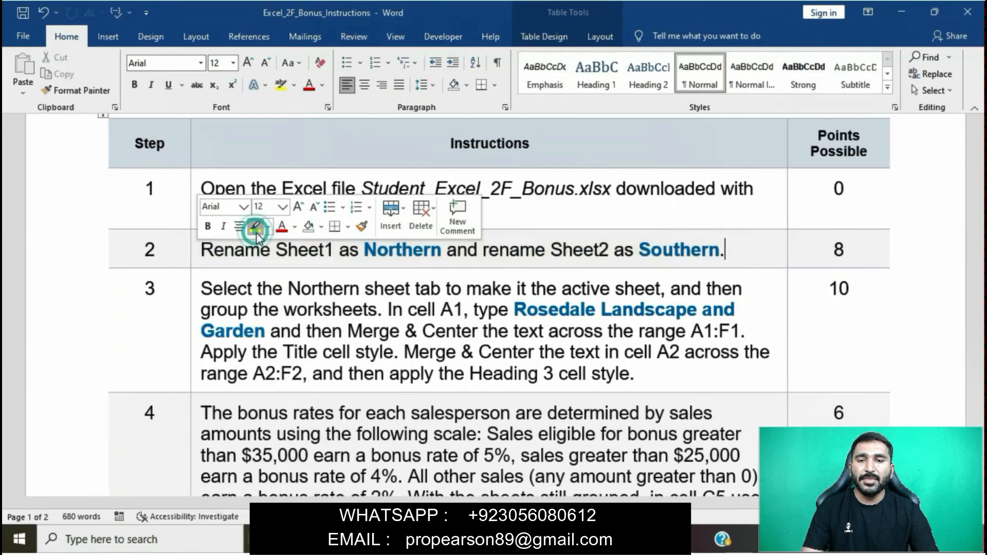
scroll(343, 330, "down", 1)
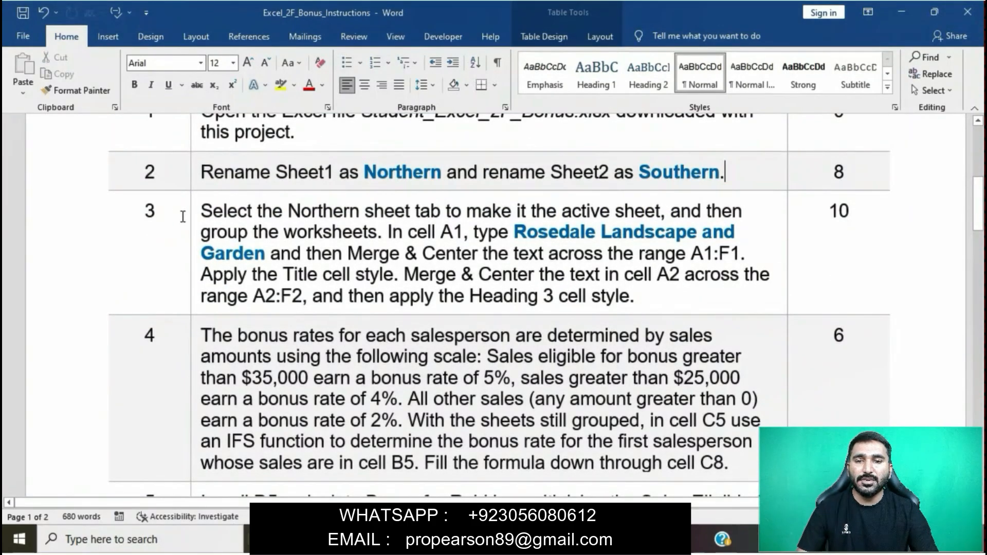
left_click(190, 221)
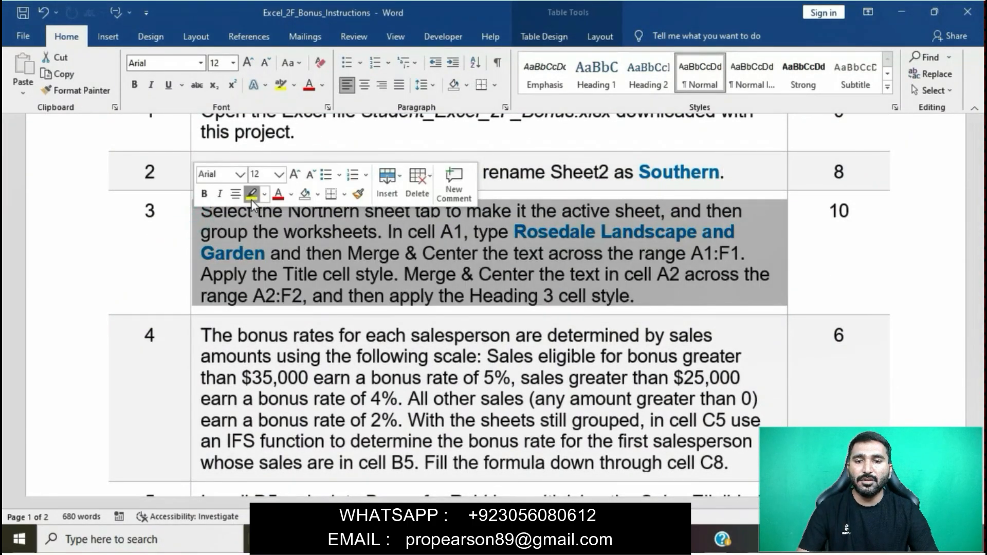
left_click(251, 195)
left_click(294, 255)
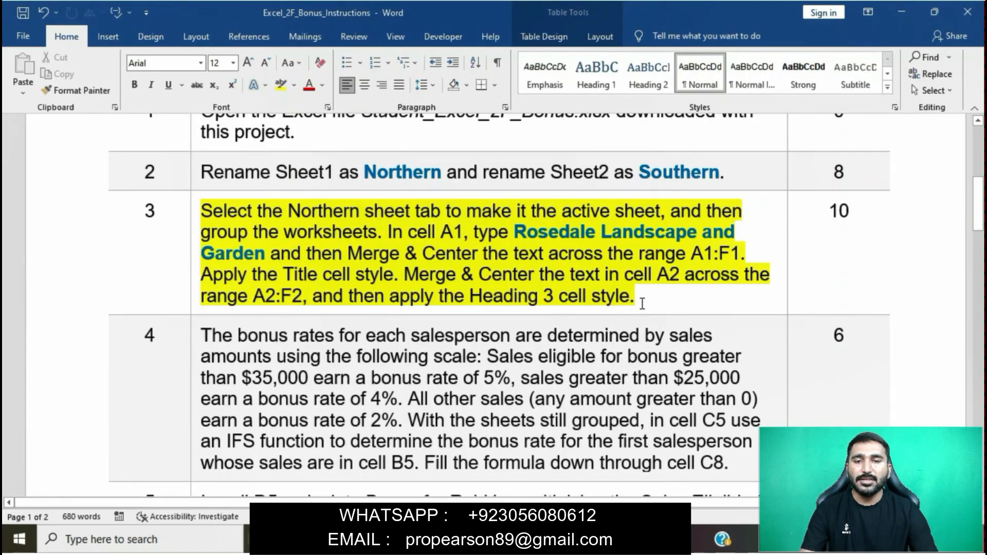
Mark the opening words of step 3, make Northern the active sheet in Excel, and return to the Word instructions
left_click_drag(201, 212, 415, 212)
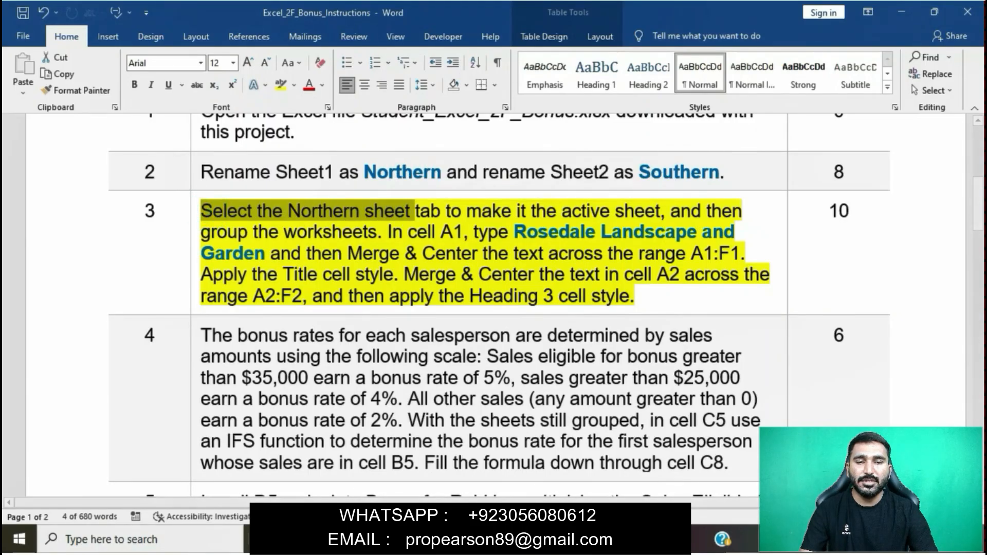
left_click(544, 539)
left_click(103, 498)
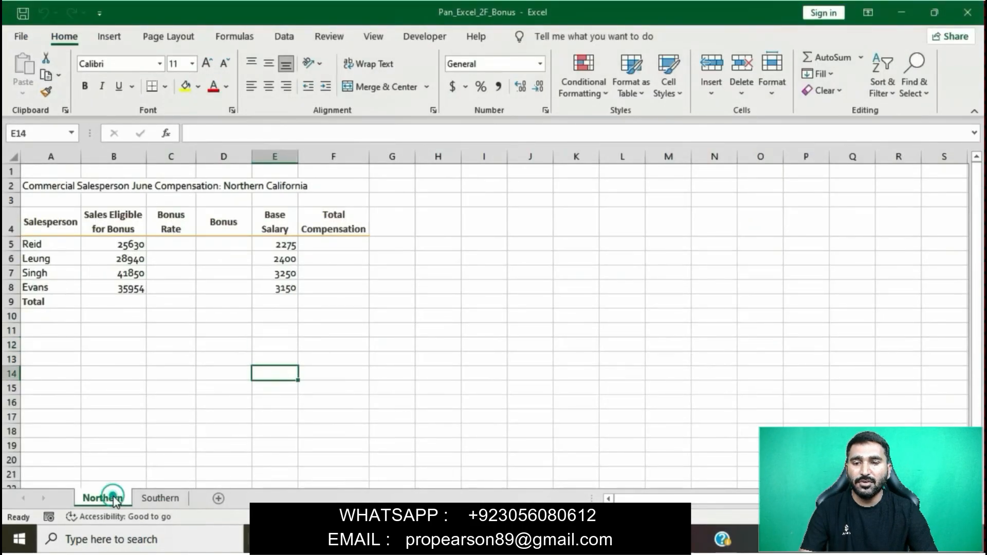
left_click(544, 539)
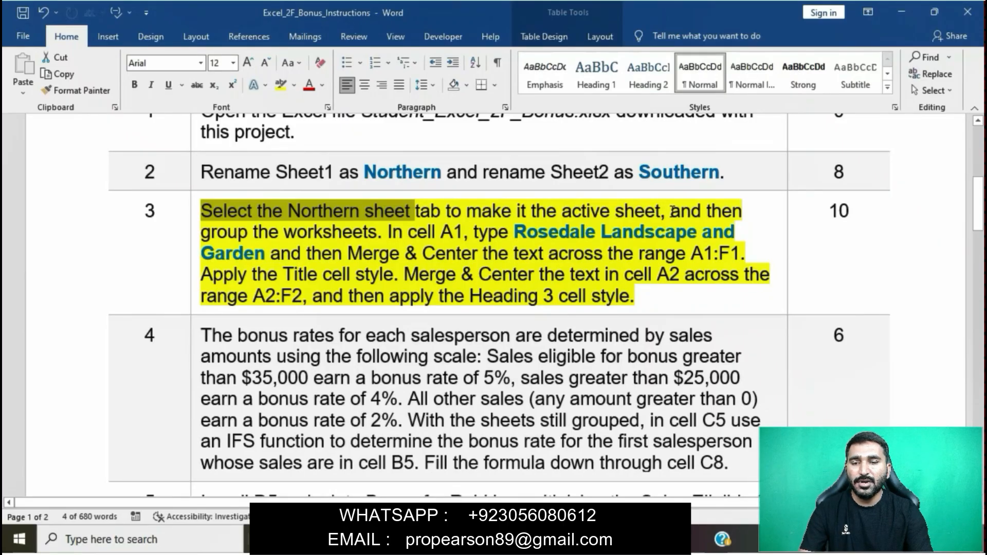
Mark the worksheet-grouping phrase in step 3, switch to the Excel workbook and group the Northern and Southern sheets
left_click_drag(667, 211, 378, 233)
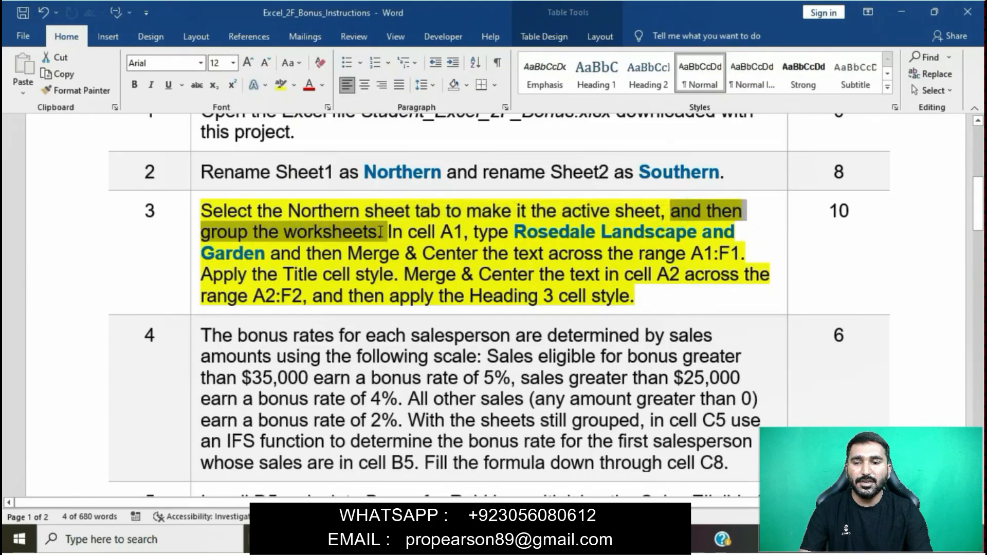
key("alt+Tab")
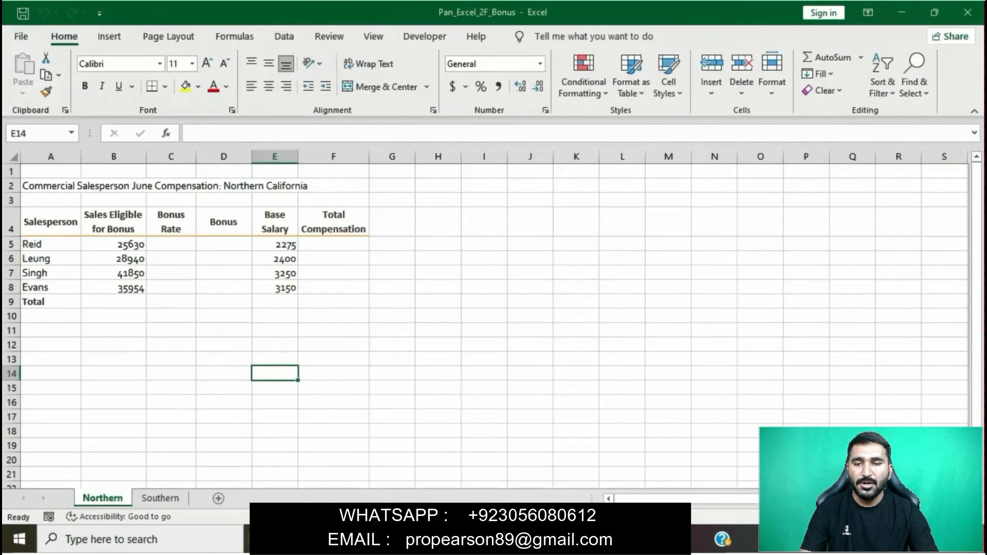
left_click(173, 498, "shift")
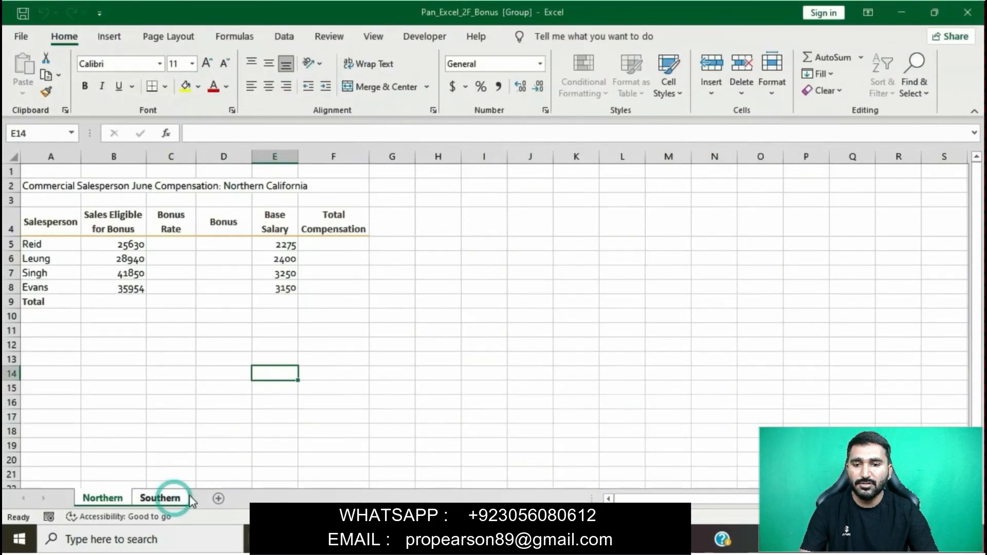
Mark the cell A1 instruction in the Word document, return to Excel and enter "Rosedale Landscape and Garden" in cell A1 of the grouped sheets
key("alt+Tab")
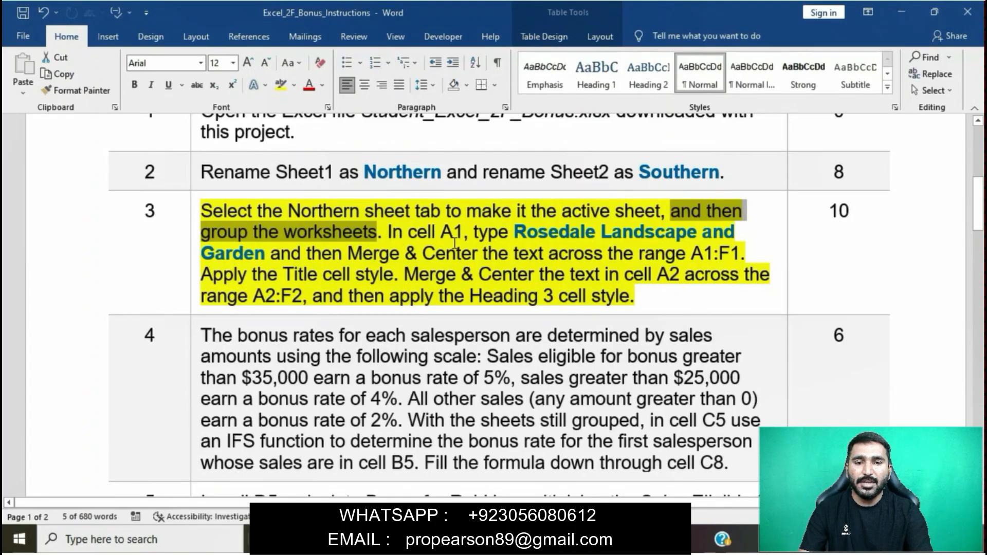
left_click_drag(390, 232, 265, 253)
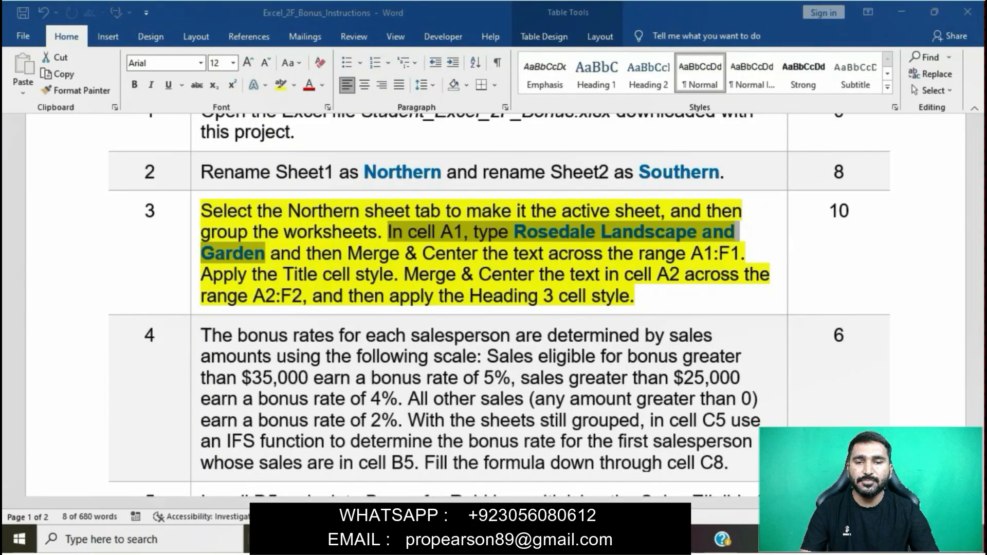
key("alt+Tab")
left_click(71, 172)
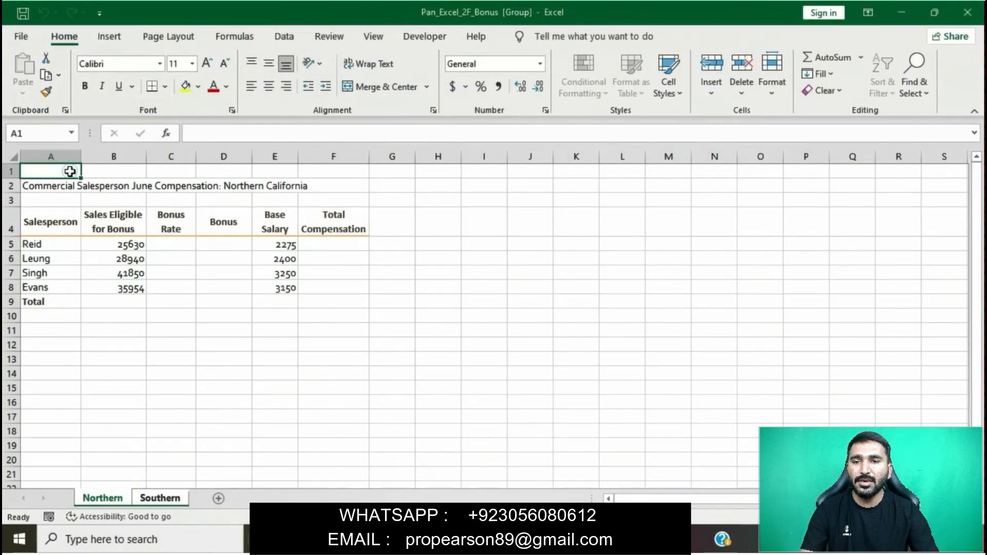
type("Rosedale")
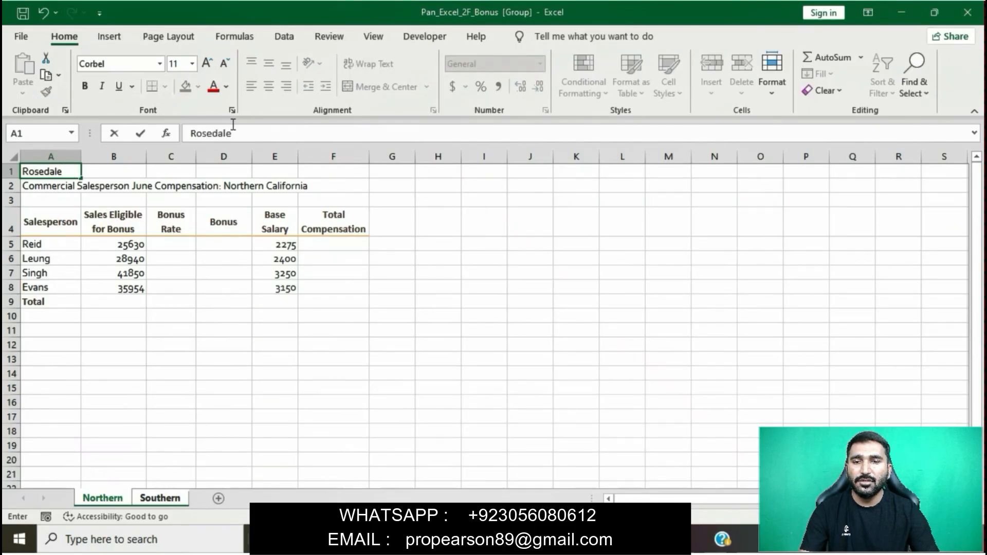
left_click(269, 133)
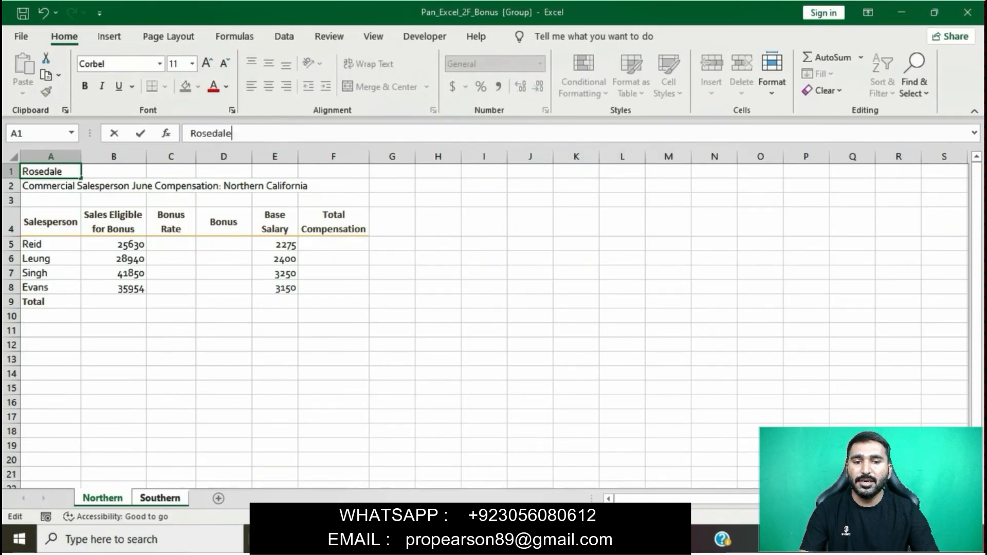
key("alt+Tab")
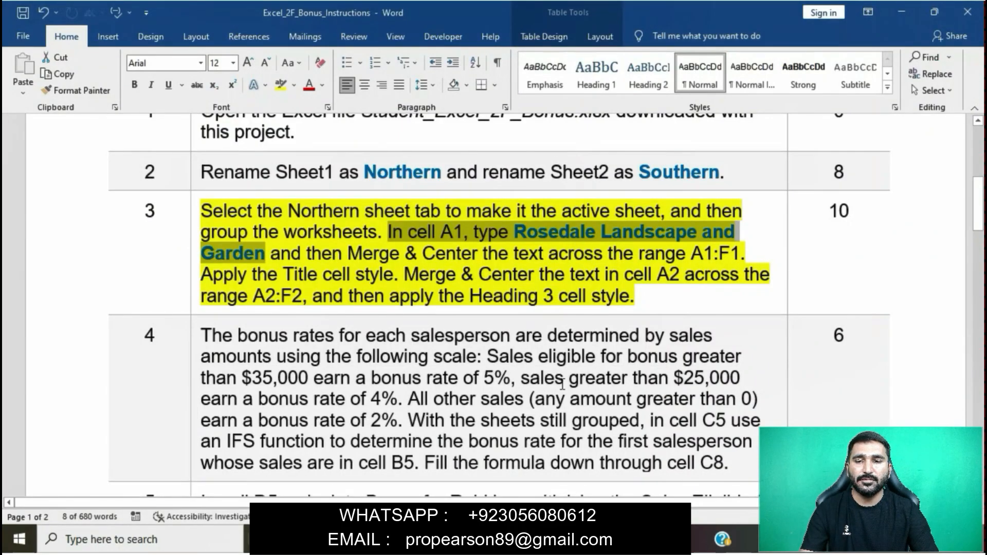
key("alt+Tab")
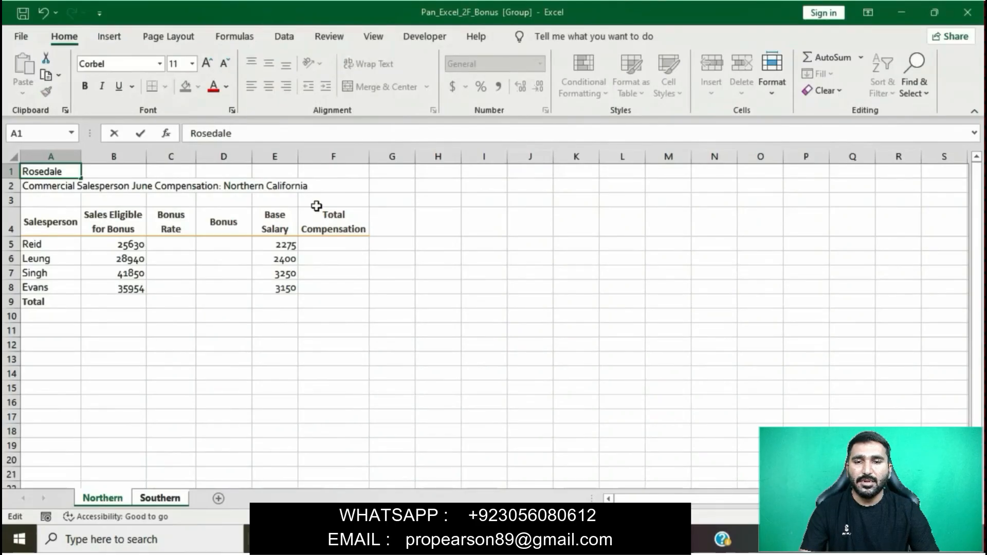
type("Land")
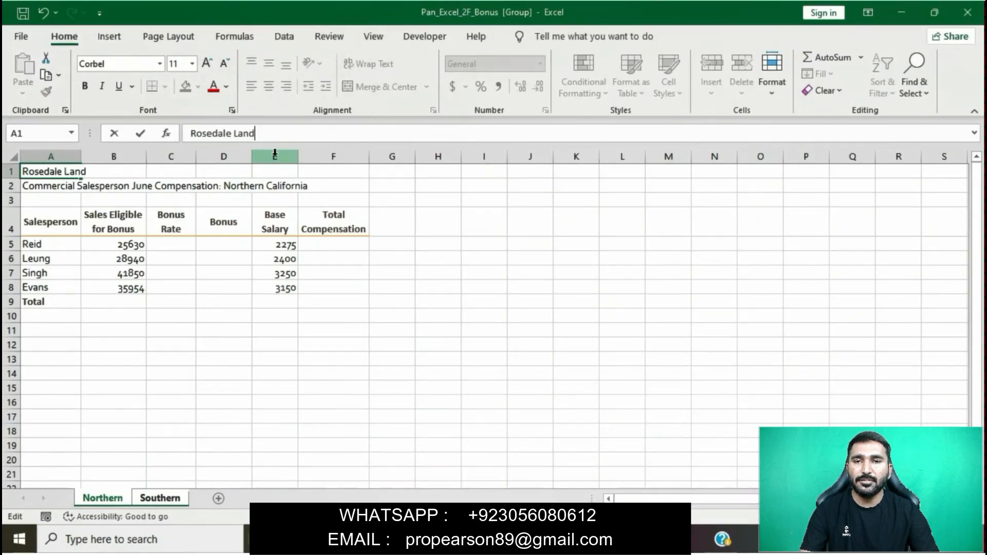
type("scape")
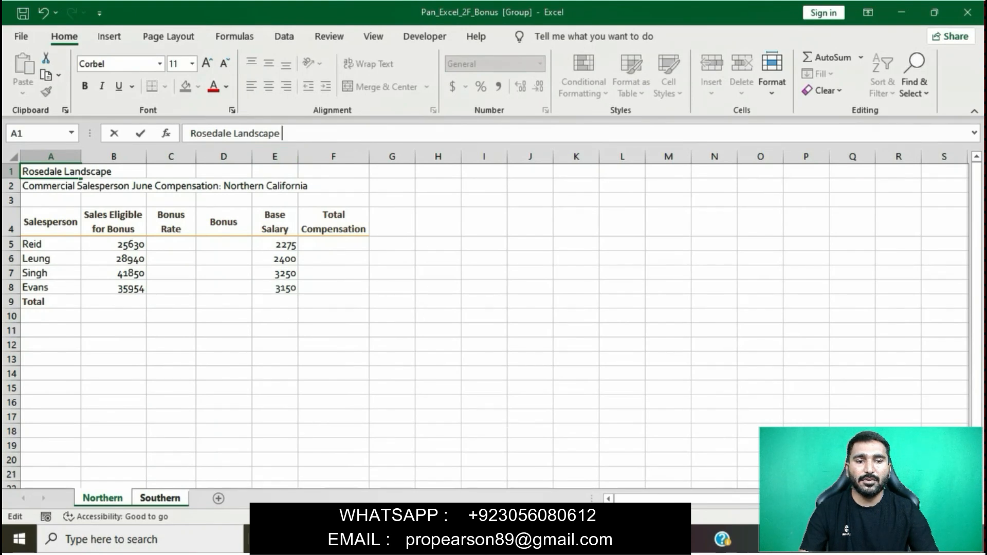
key("alt+Tab")
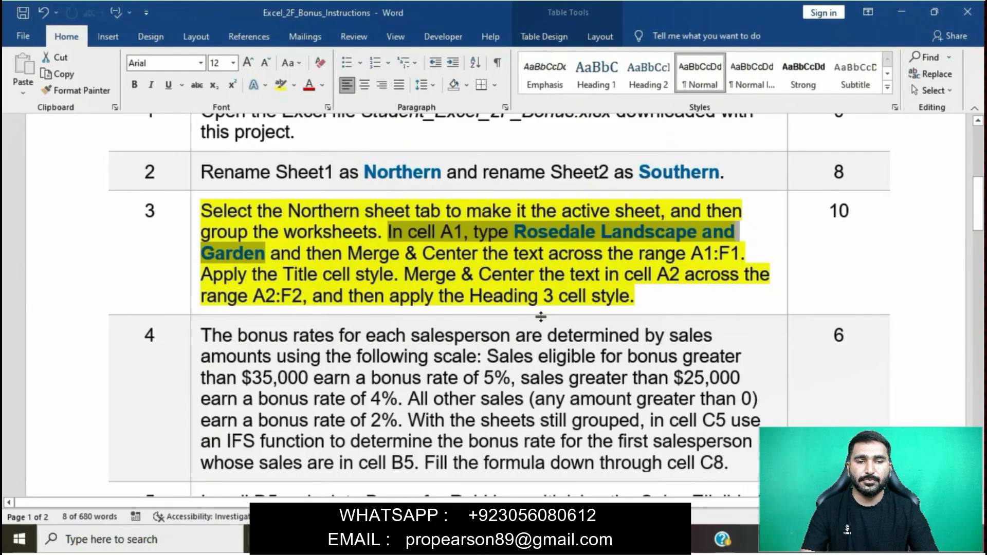
key("alt+Tab")
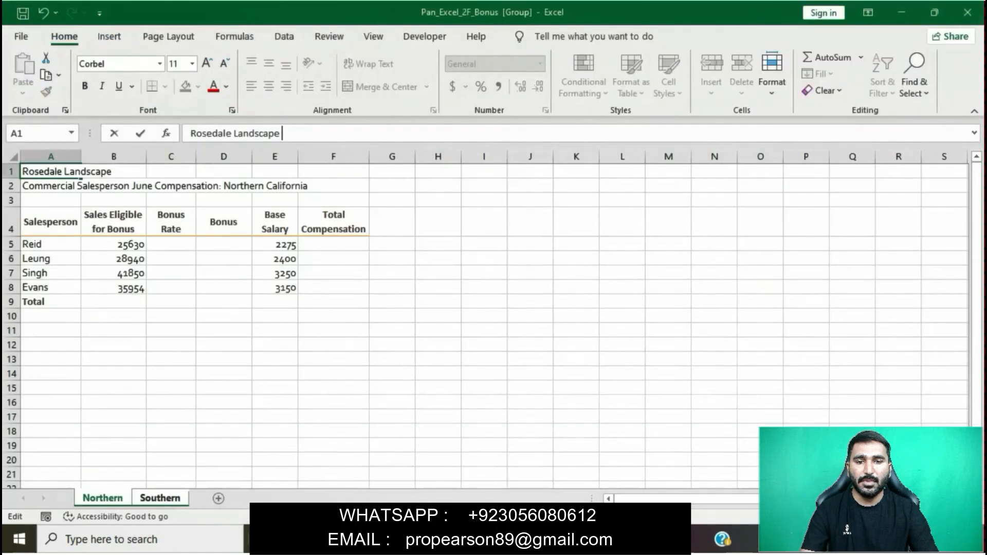
type("an")
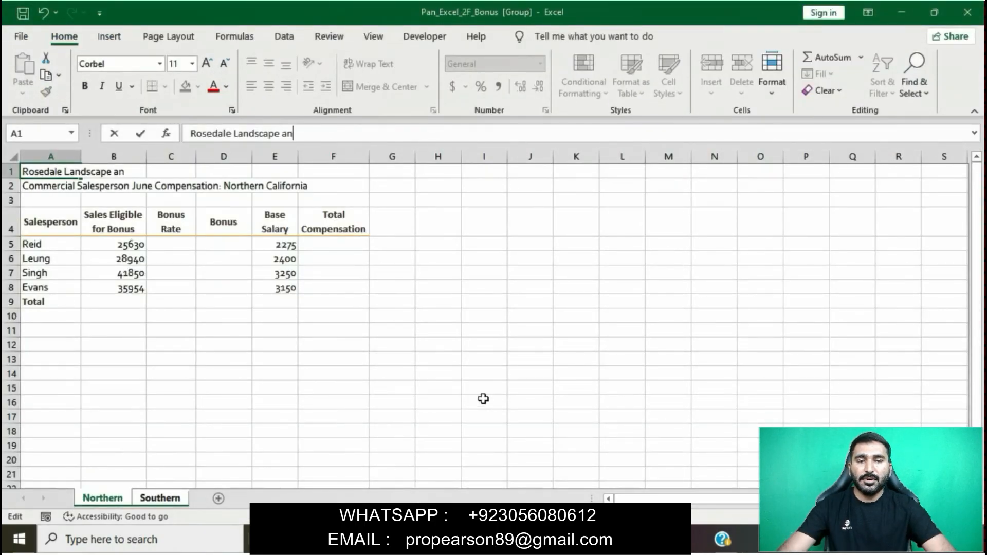
type("d Garden")
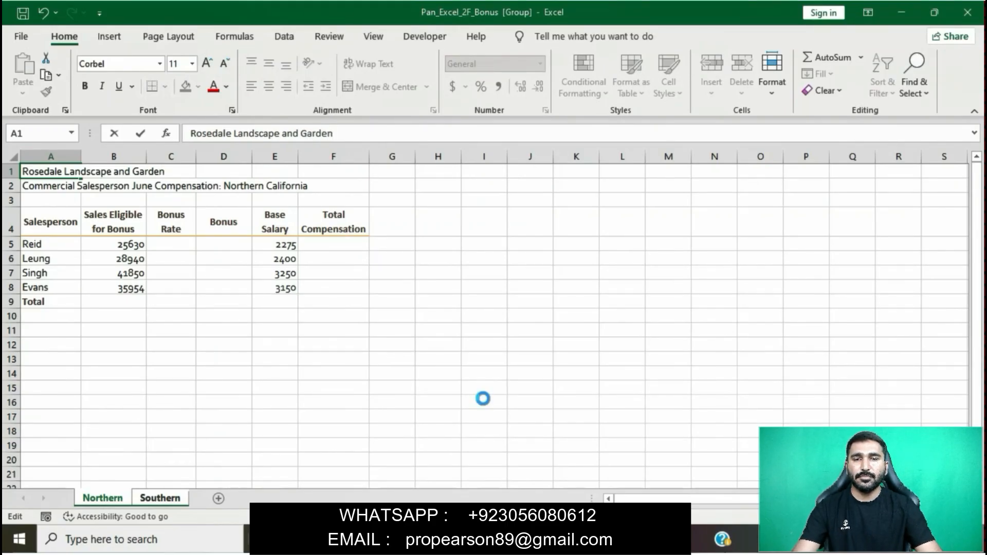
key("Return")
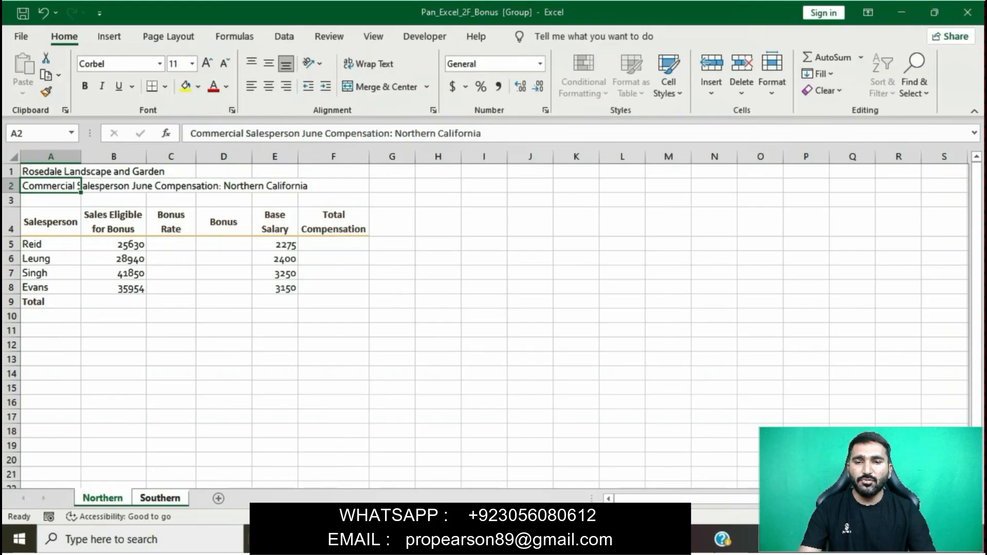
Mark the A1:F1 merge instruction in Word, return to Excel and merge and center the title across A1:F1
left_click(489, 452)
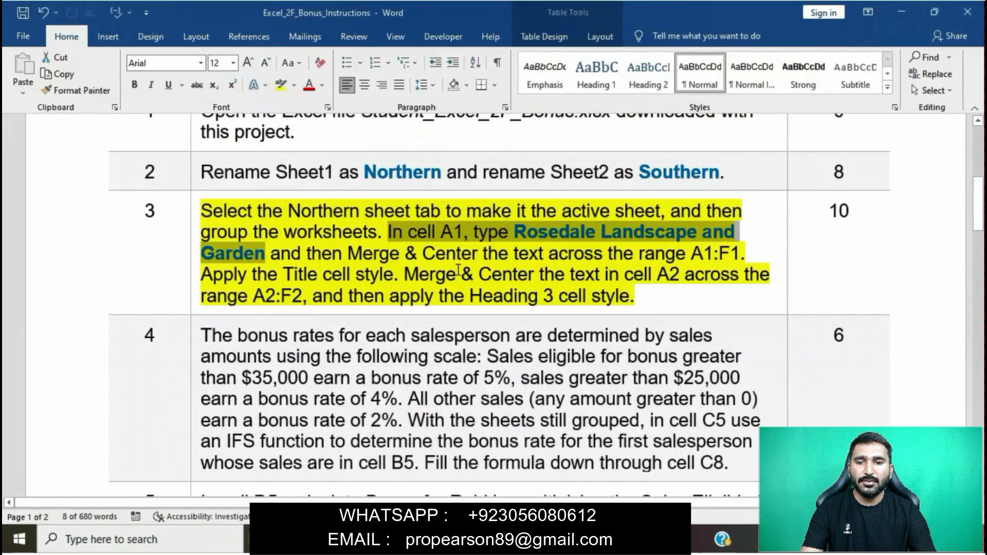
left_click_drag(280, 260, 740, 263)
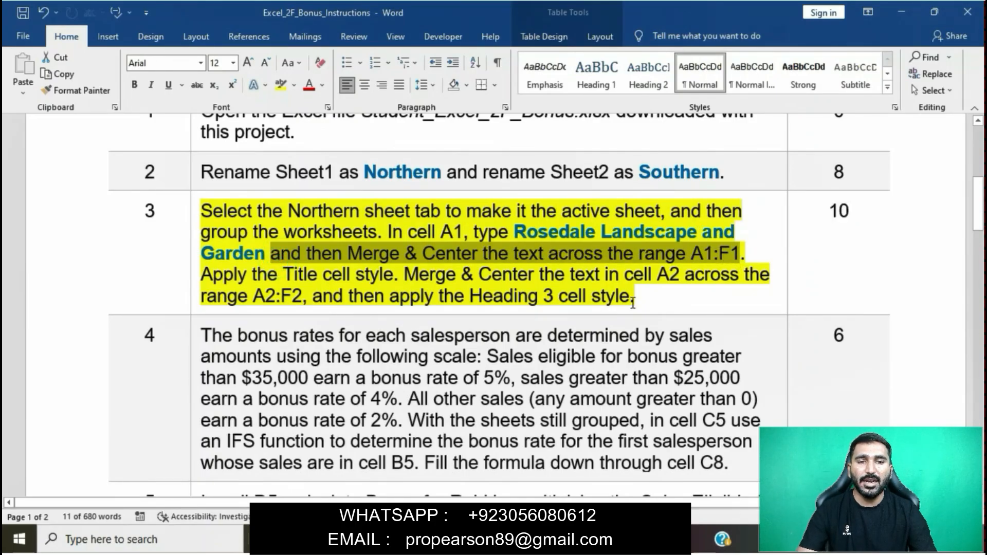
left_click(453, 539)
left_click_drag(47, 171, 352, 172)
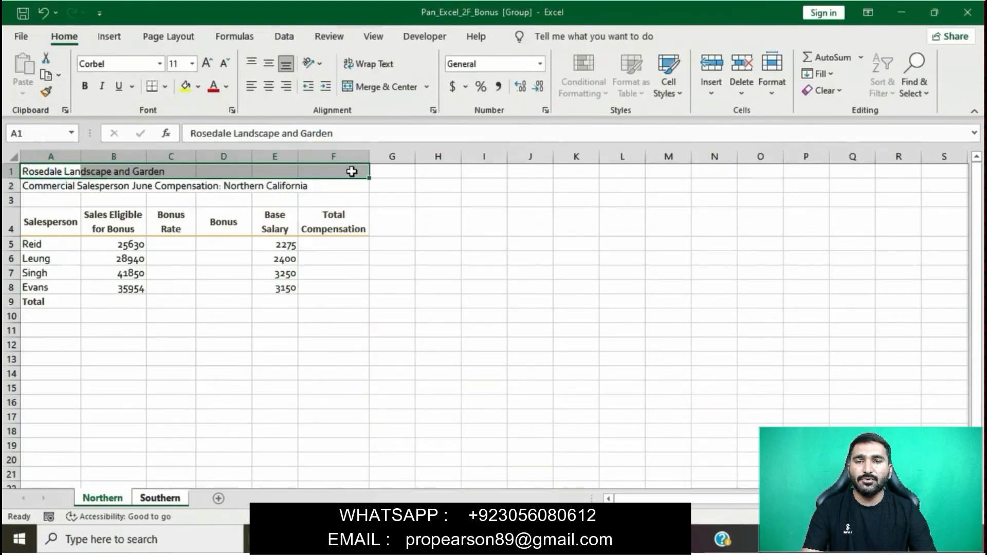
left_click(429, 87)
left_click(414, 108)
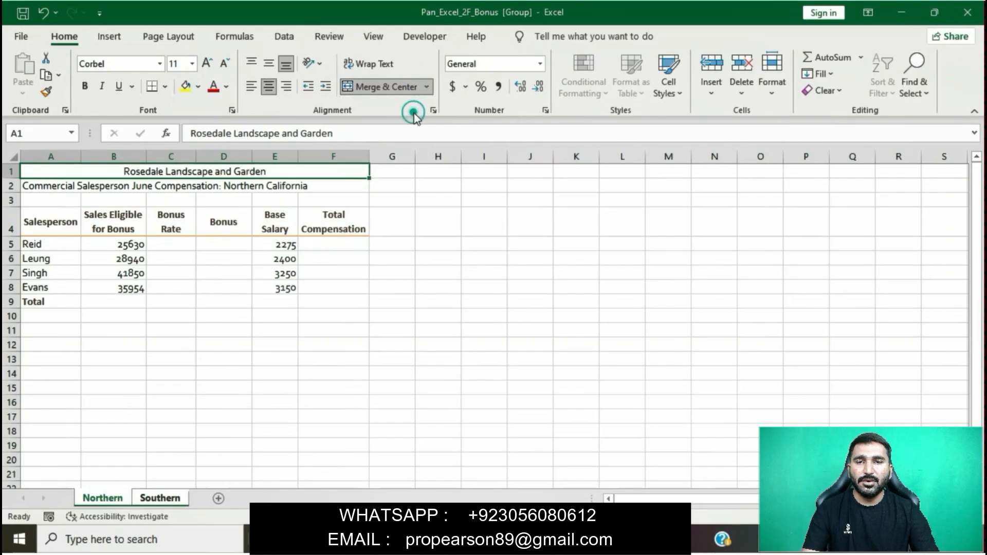
Mark the Title cell style instruction in Word, return to Excel and apply the Title cell style to the merged cell A1
key("alt+Tab")
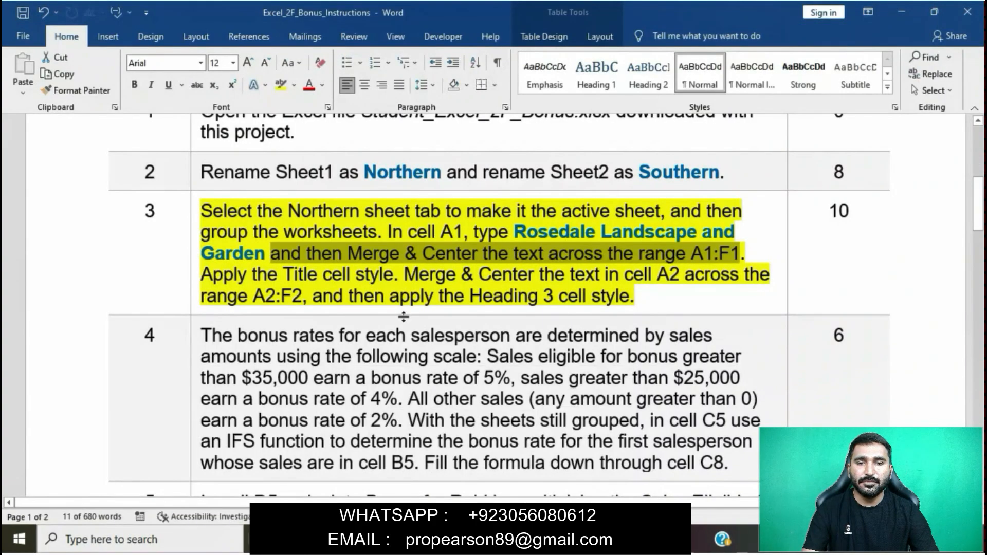
left_click_drag(202, 274, 394, 274)
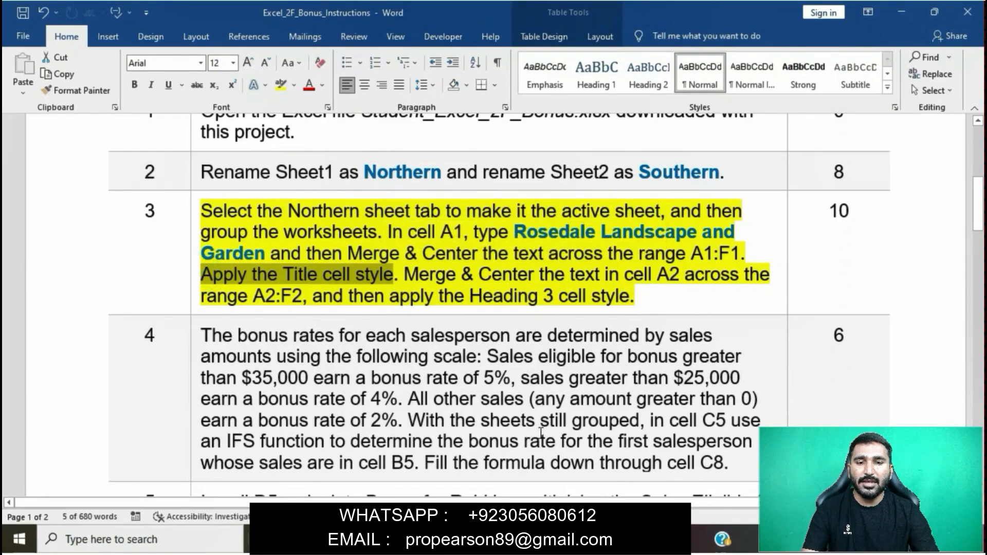
key("alt+Tab")
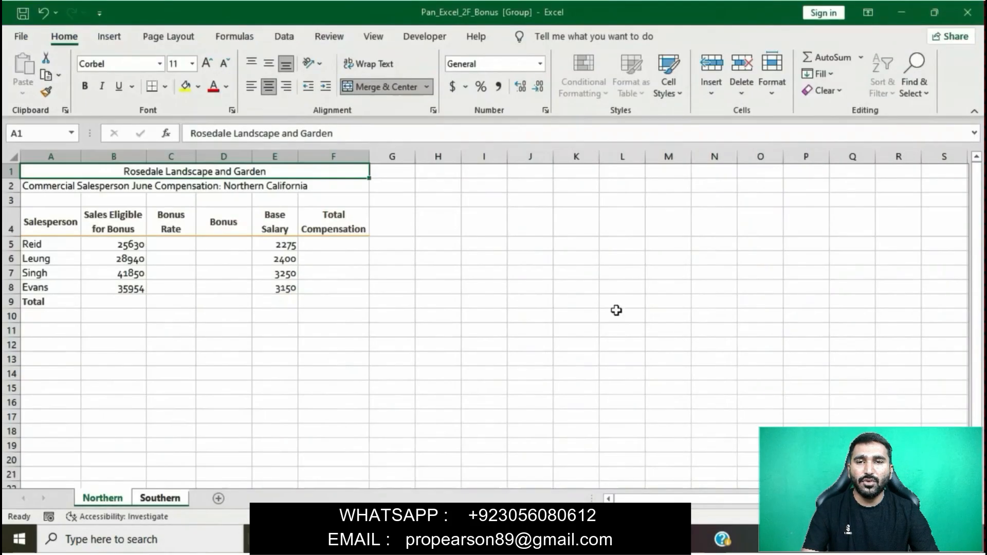
left_click(676, 81)
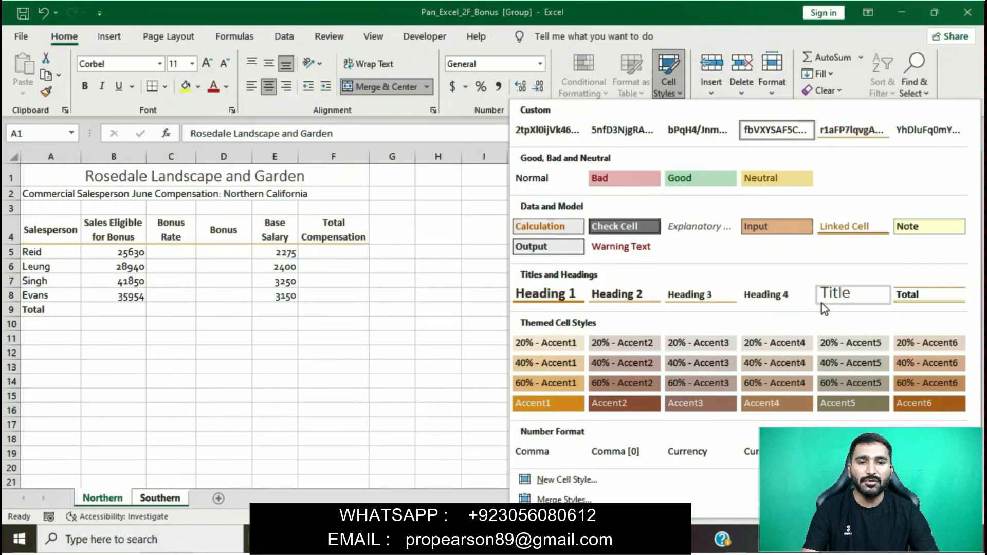
left_click(821, 303)
Mark the A2:F2 merge instruction in Word, return to Excel and merge and center the subtitle across A2:F2
key("alt+Tab")
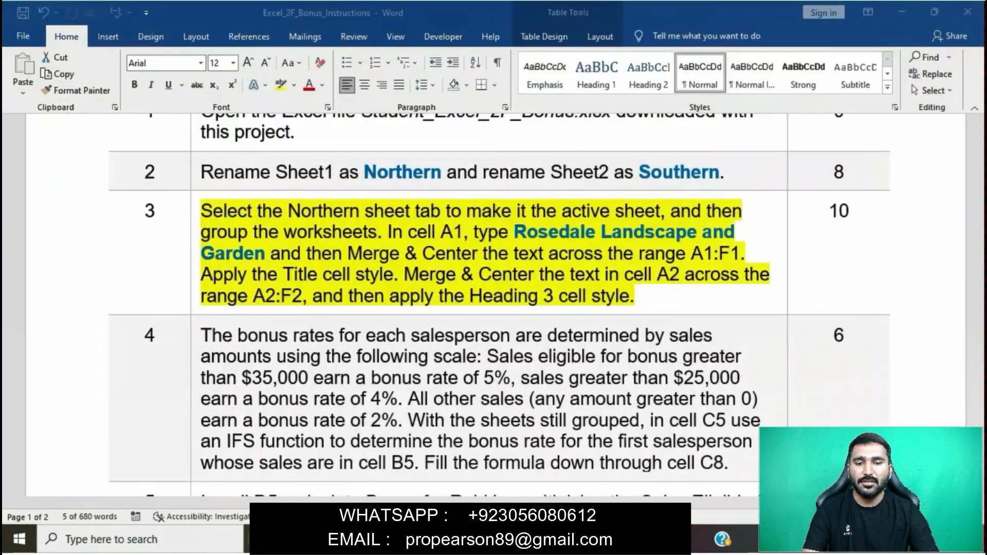
left_click_drag(418, 277, 308, 298)
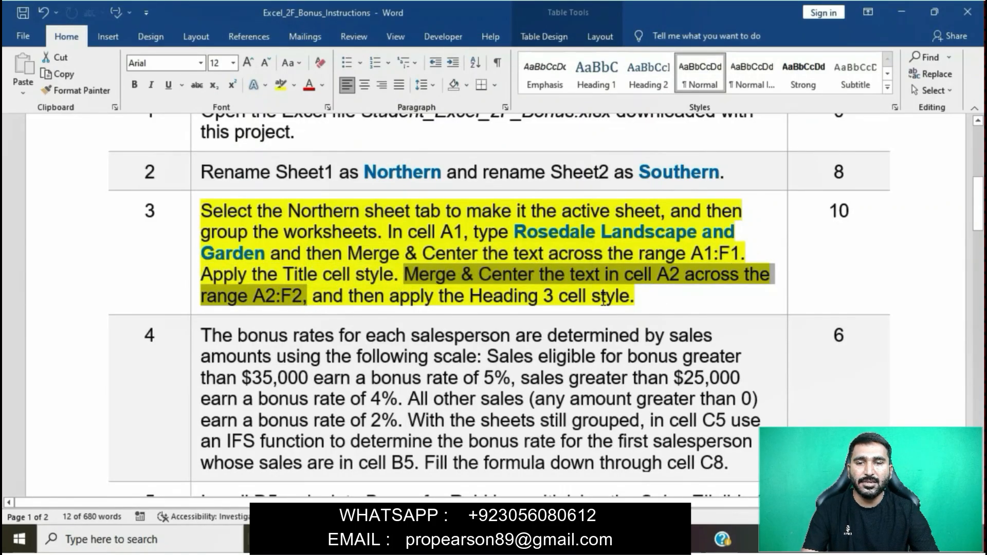
key("alt+Tab")
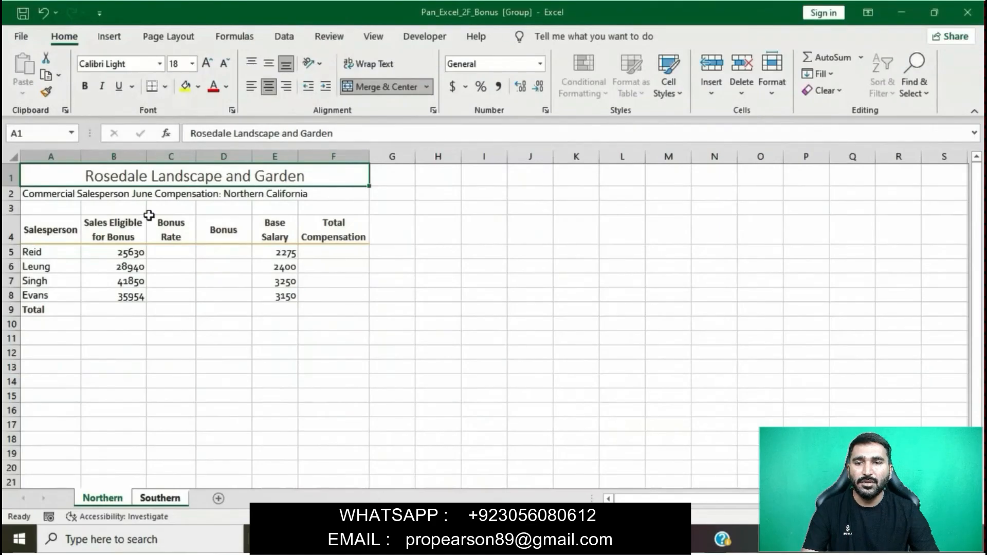
left_click_drag(63, 196, 352, 193)
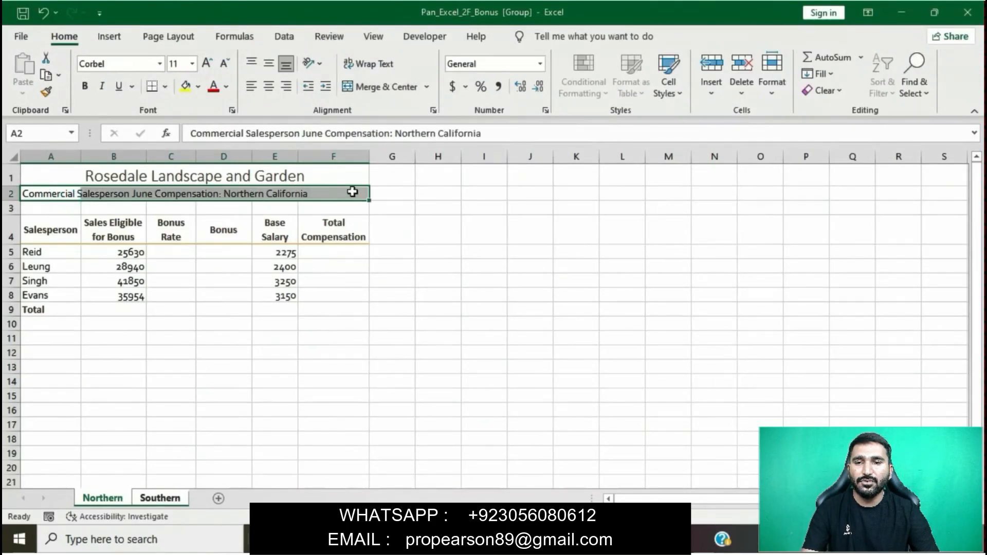
left_click(427, 93)
left_click(425, 103)
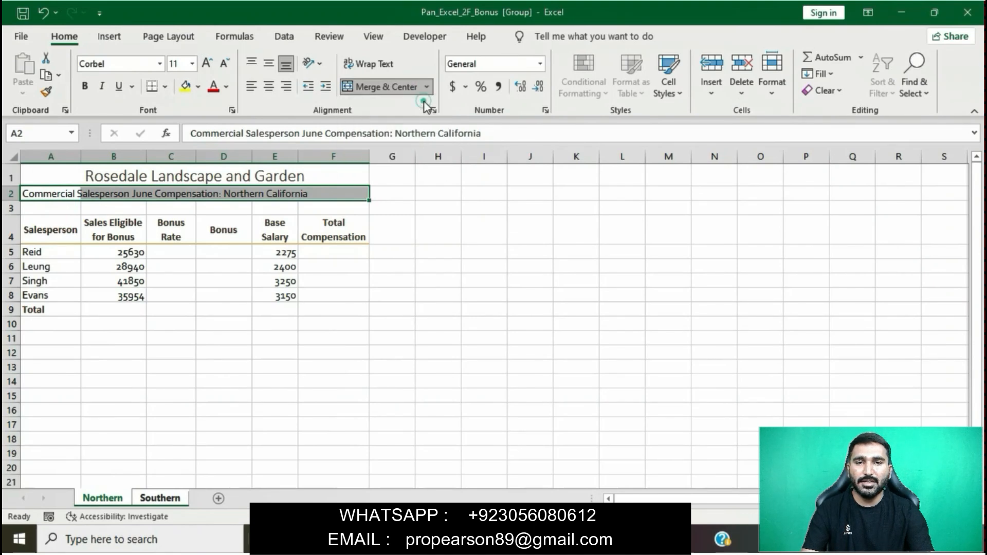
Mark the closing Heading 3 instruction of step 3 in Word, return to Excel and apply the Heading 3 cell style to the merged cell A2
left_click(532, 539)
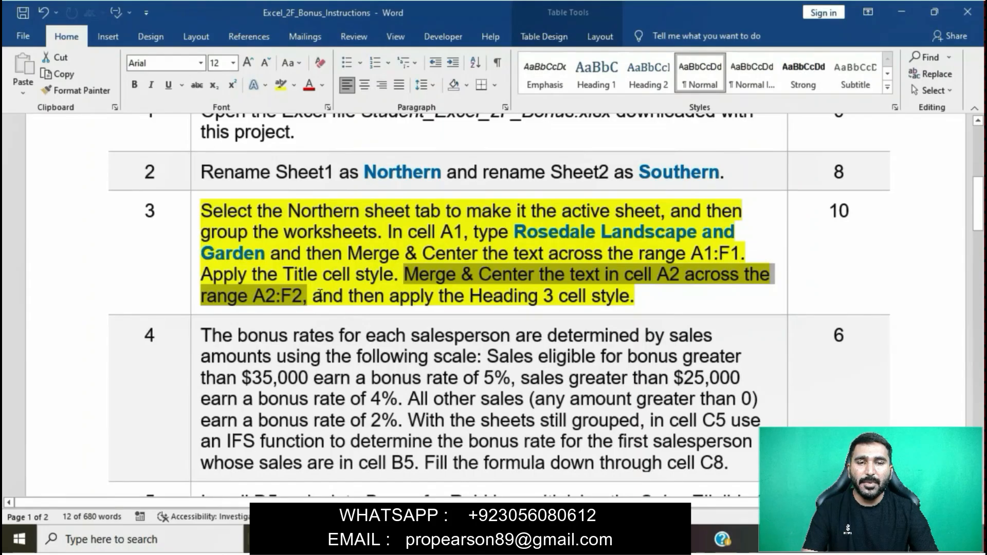
left_click_drag(314, 296, 646, 303)
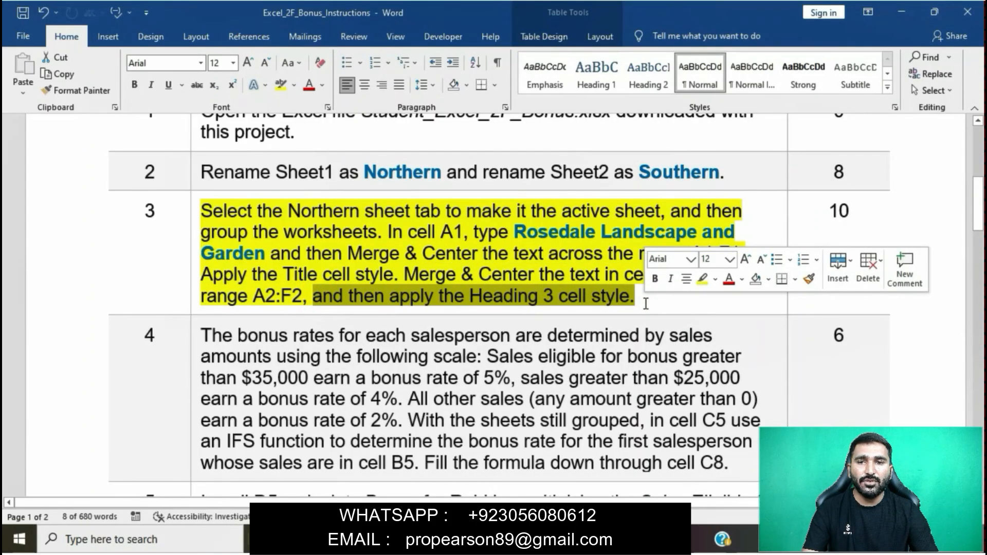
left_click(546, 540)
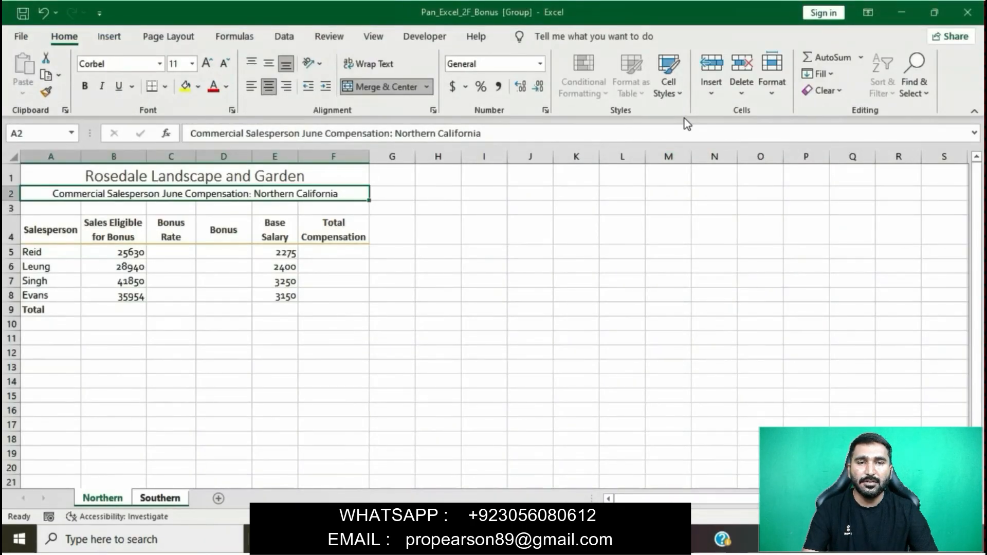
left_click(679, 94)
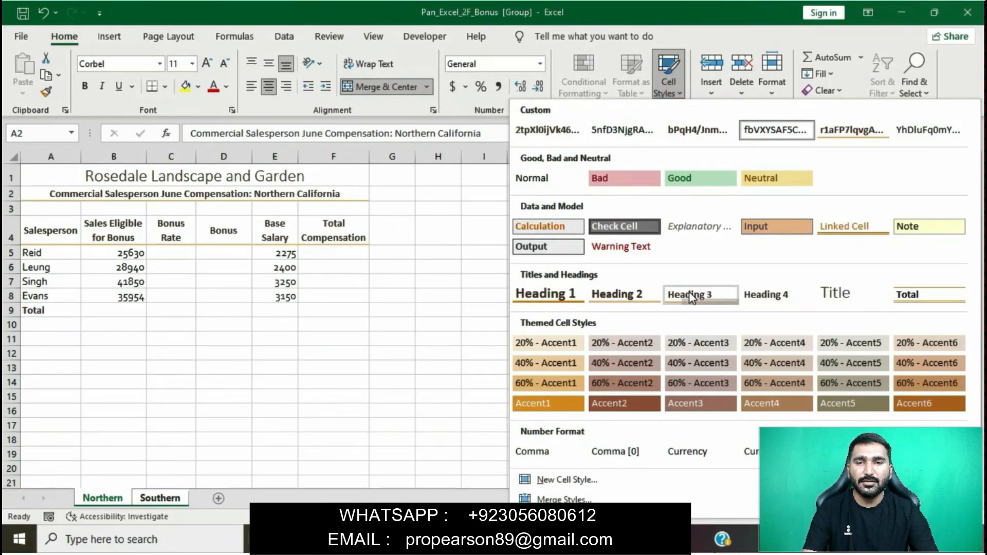
left_click(690, 292)
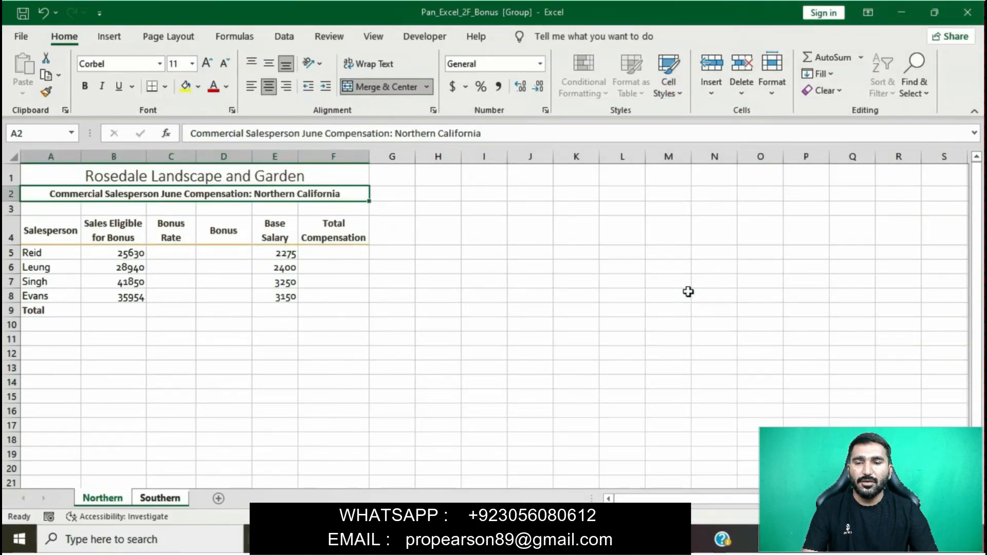
Switch to the Word instructions and remove the yellow highlight from the step 3 text
left_click(511, 297)
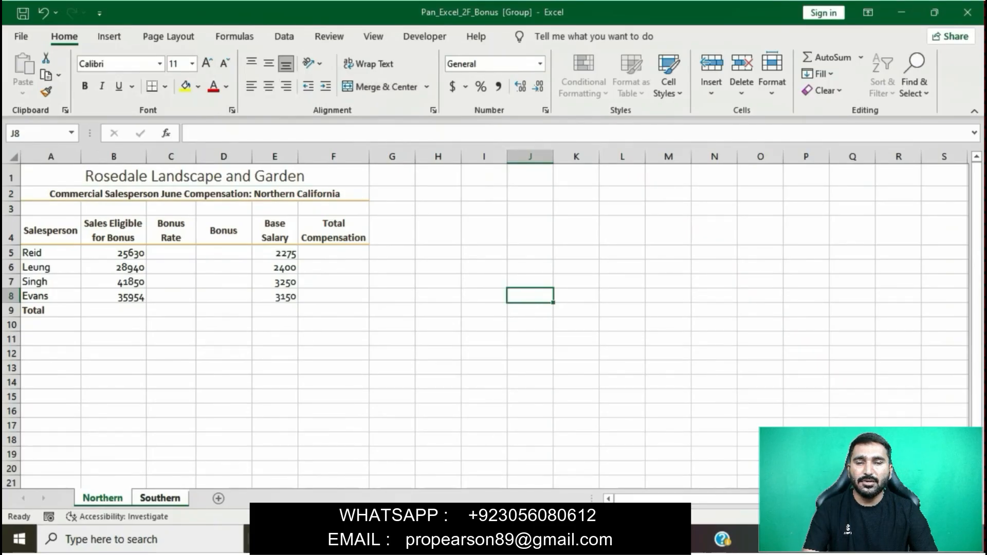
key("alt+Tab")
left_click(462, 252)
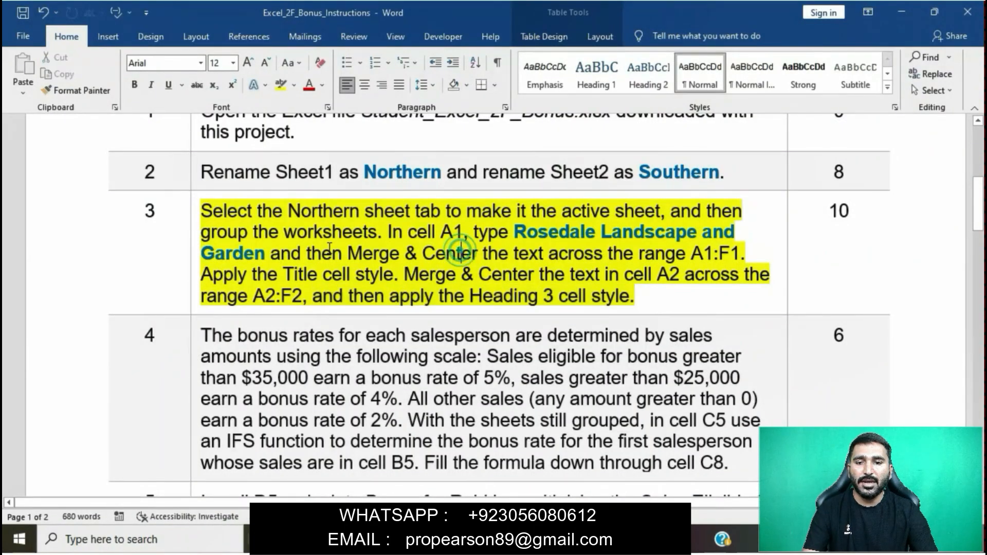
left_click(194, 217)
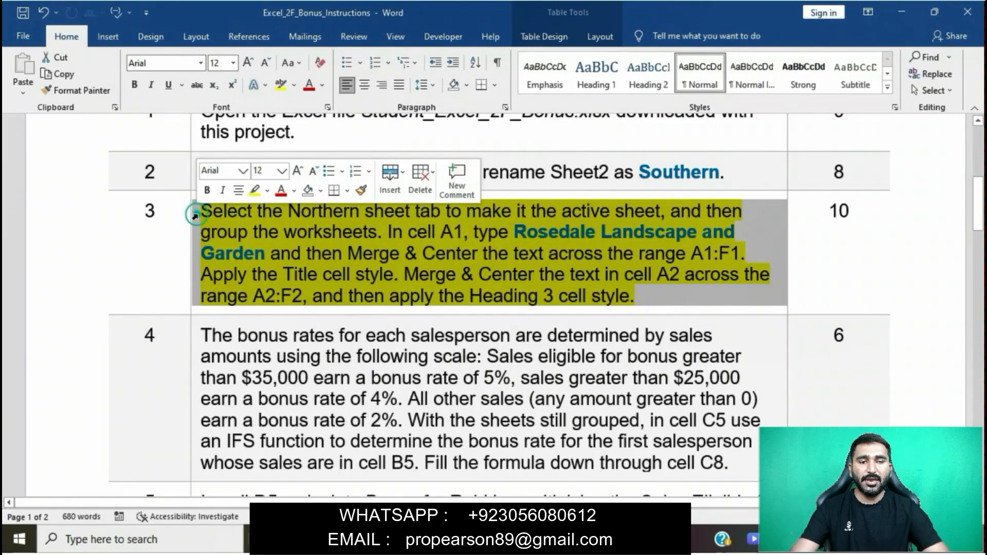
left_click(248, 198)
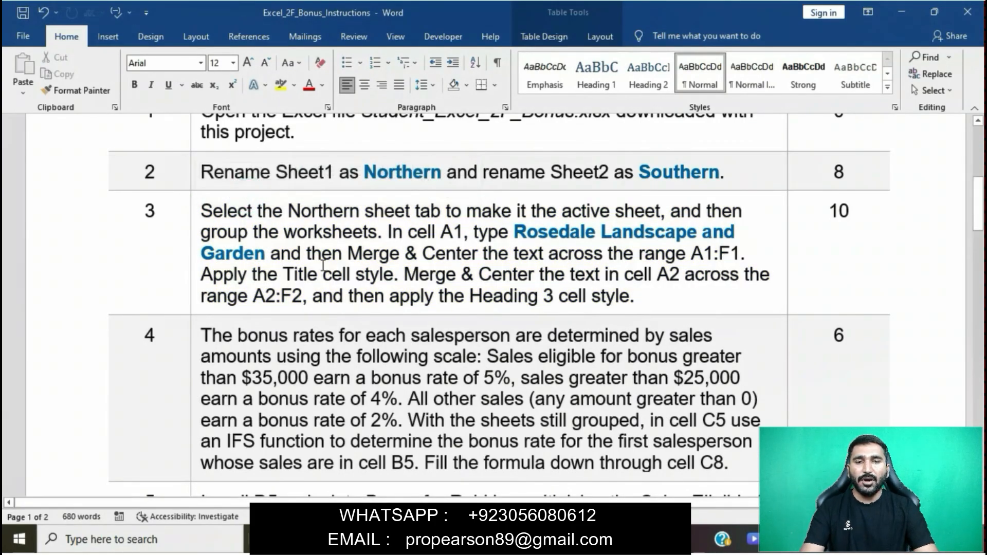
left_click(322, 274)
Highlight the whole step 4 bonus rate instruction in yellow
scroll(321, 260, "down", 3)
left_click(197, 195)
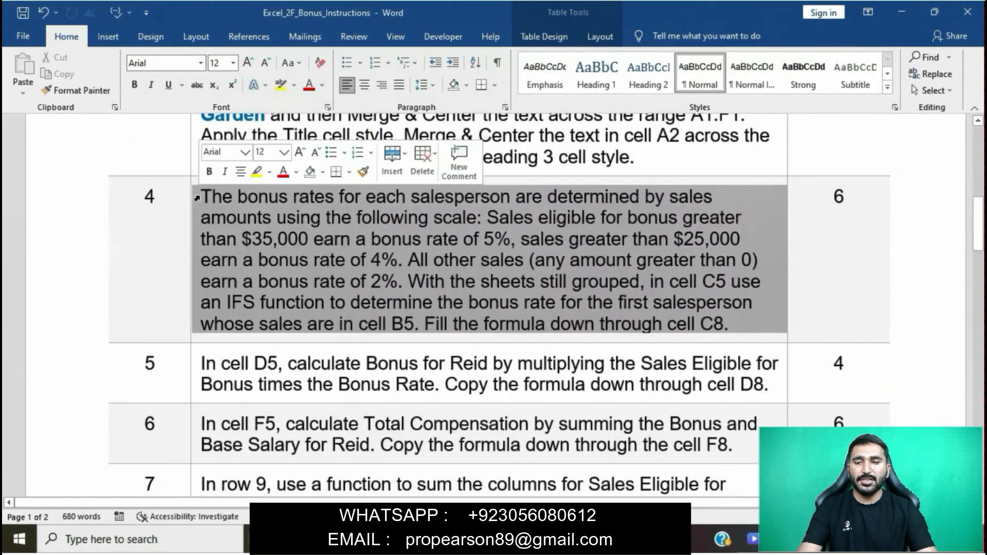
left_click(258, 175)
left_click(385, 298)
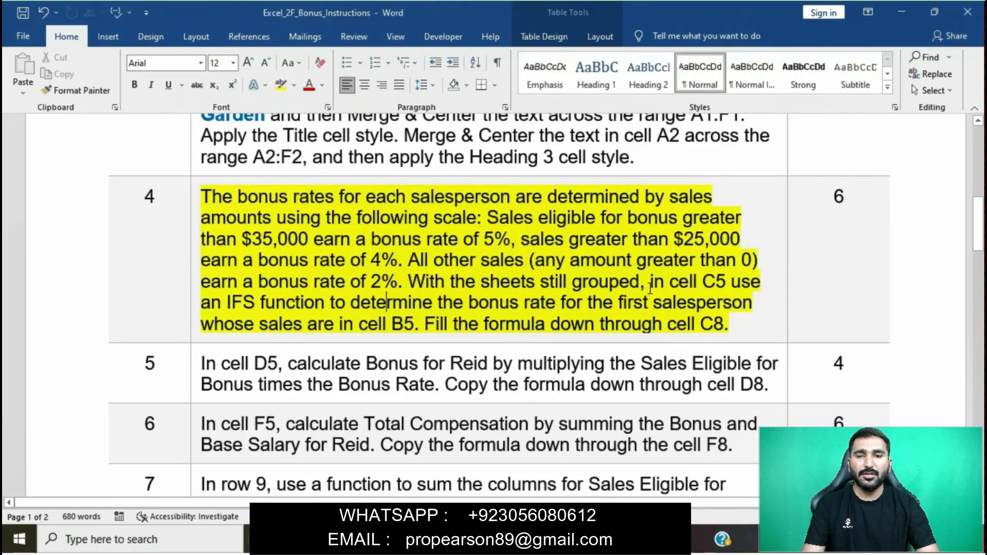
Mark the C5 formula instruction of step 4 in Word, return to Excel and begin an IF formula in cell C5
left_click_drag(651, 288, 733, 325)
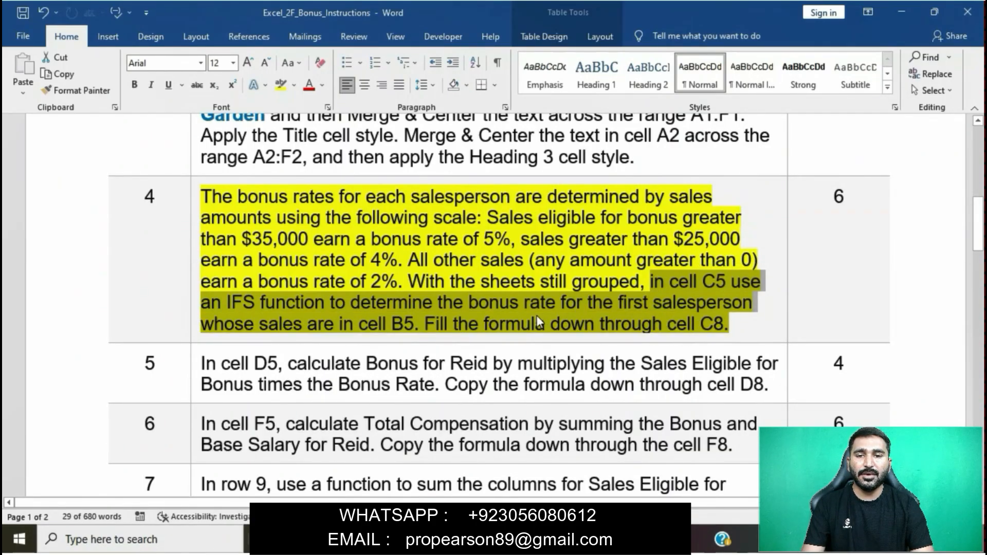
left_click(391, 540)
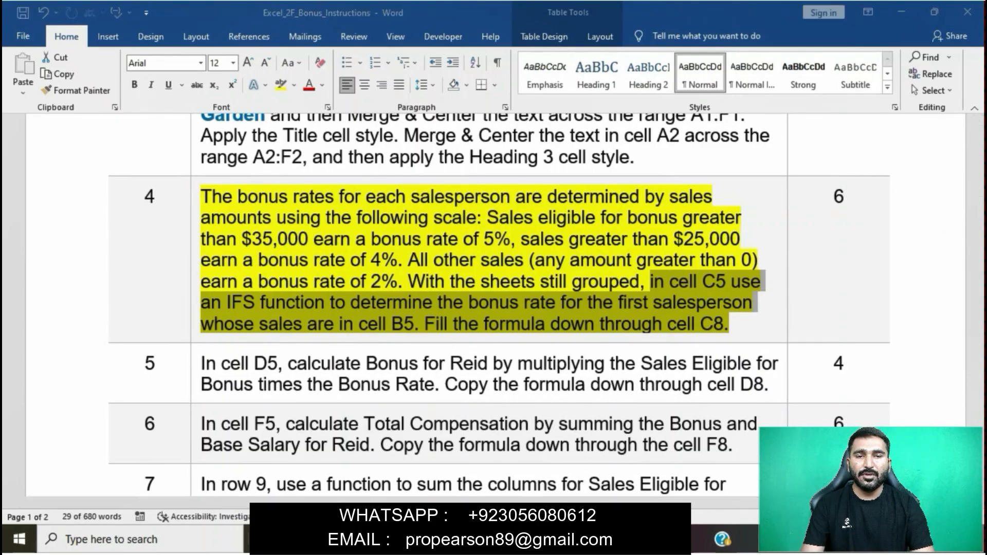
left_click(174, 254)
left_click(175, 254)
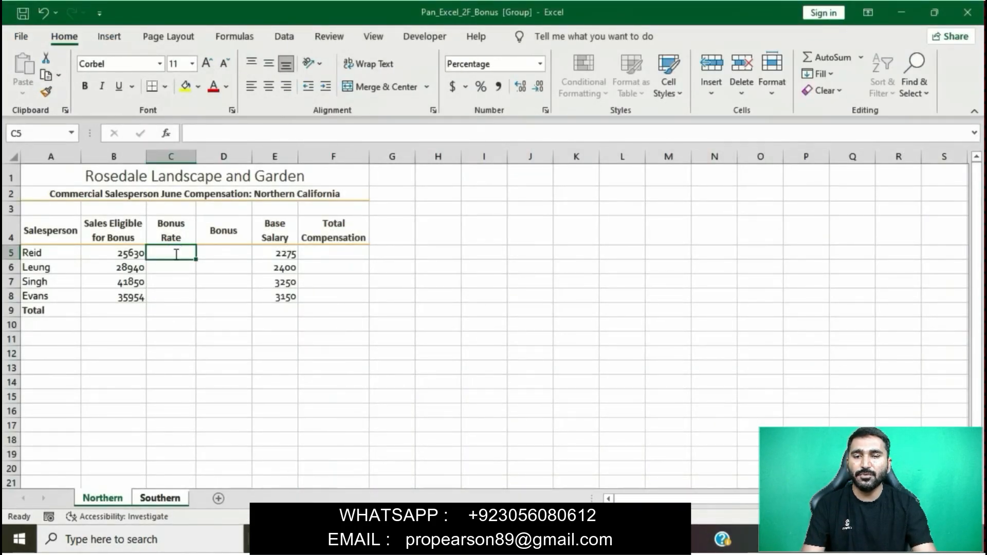
type("=")
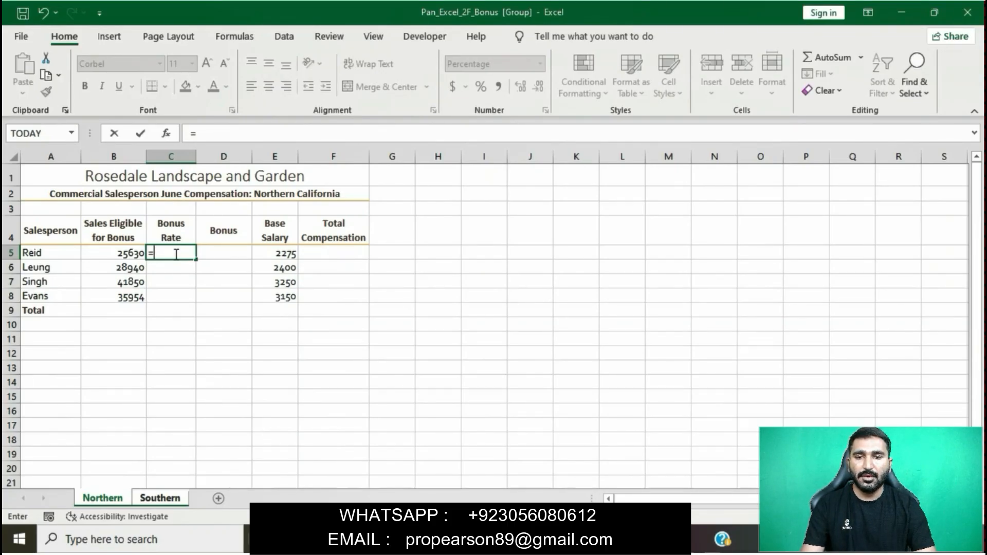
type("I")
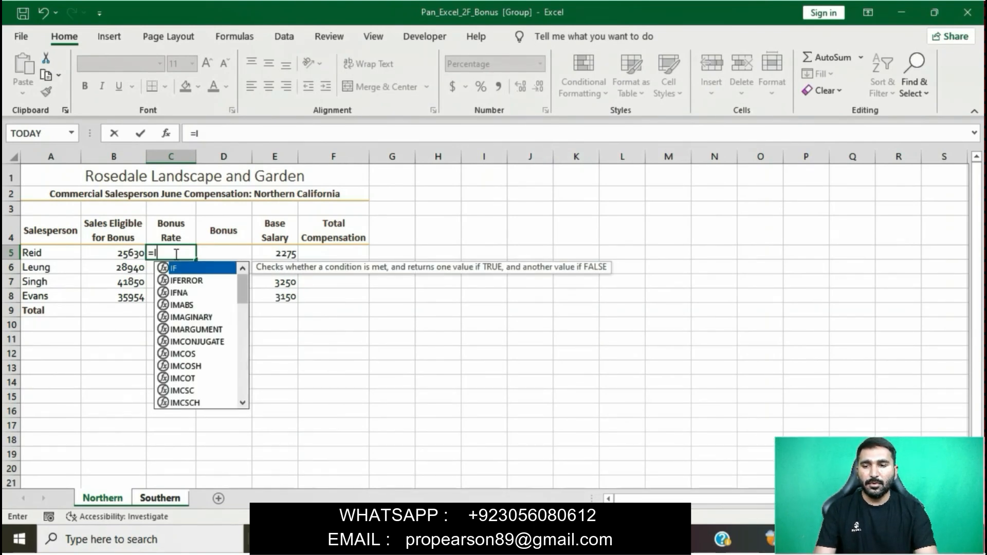
type("F")
left_click(232, 133)
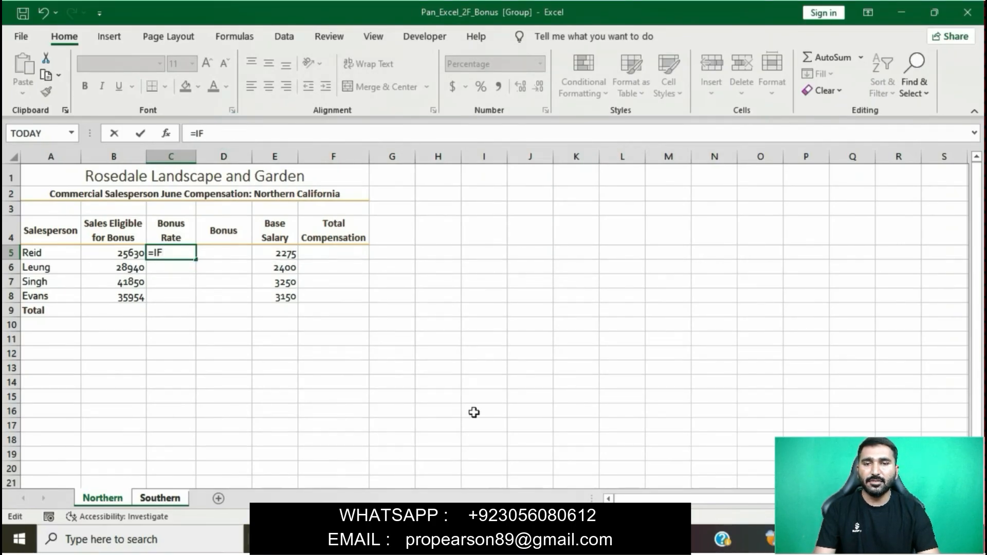
key("alt+Tab")
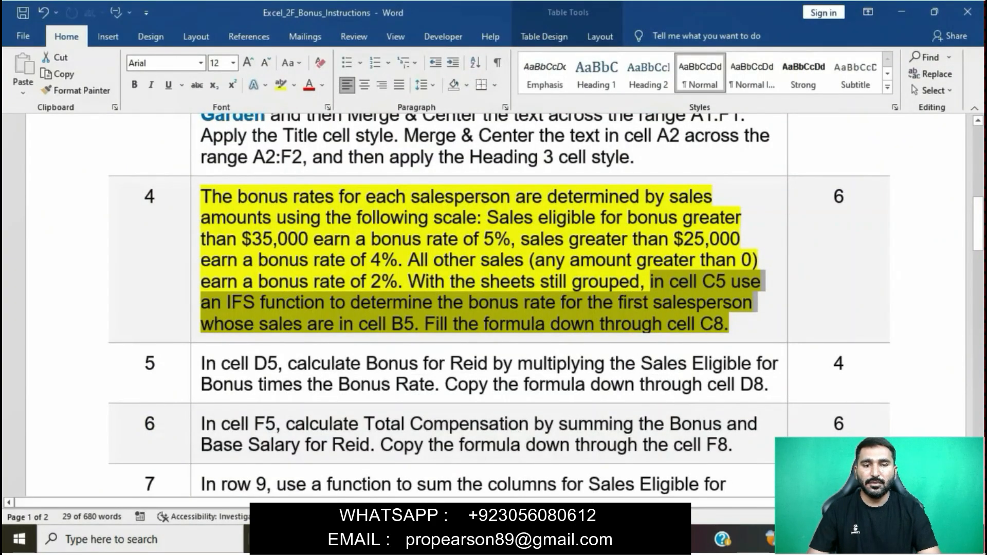
key("alt+Tab")
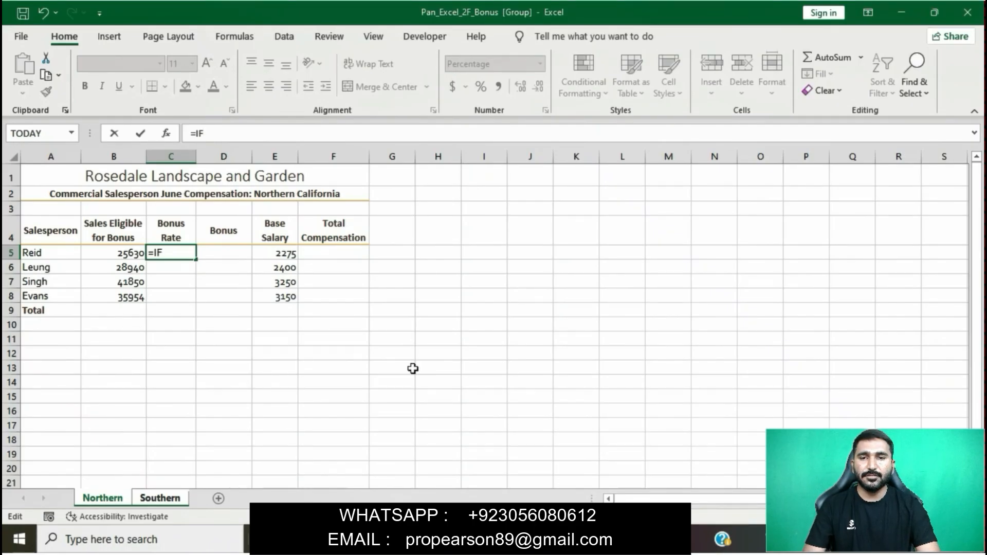
Add the first condition to the C5 formula so that B5>35000 returns "5%"
type("(")
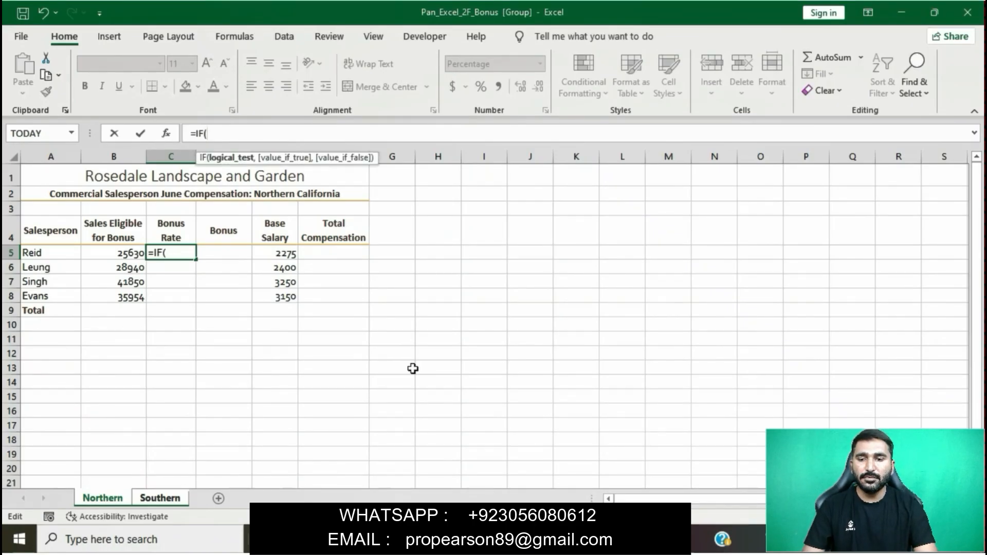
type("B5")
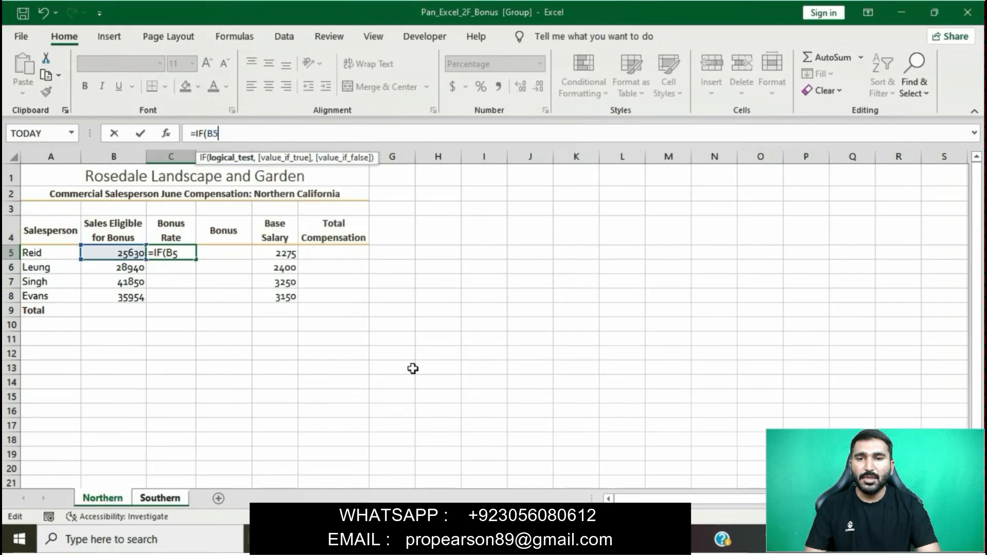
type(".")
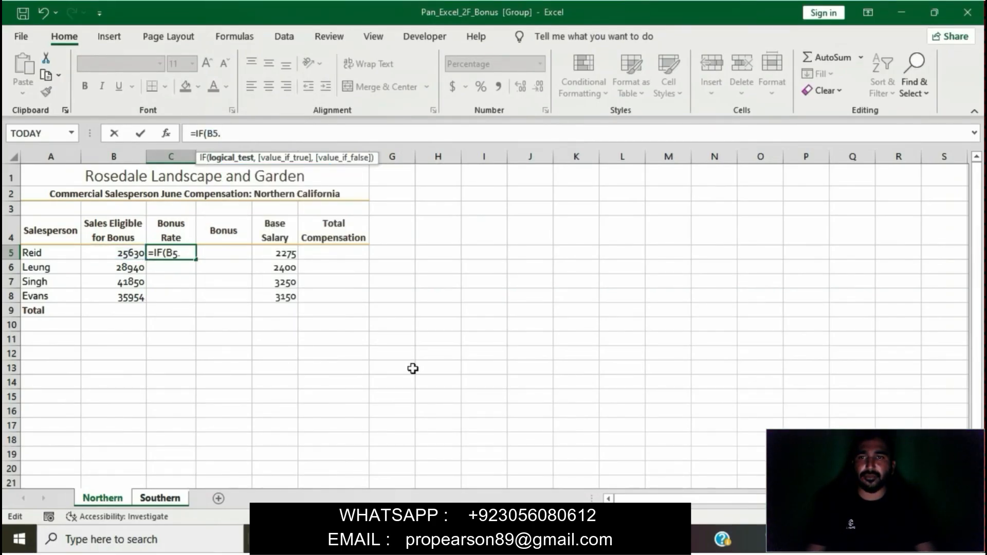
key("BackSpace")
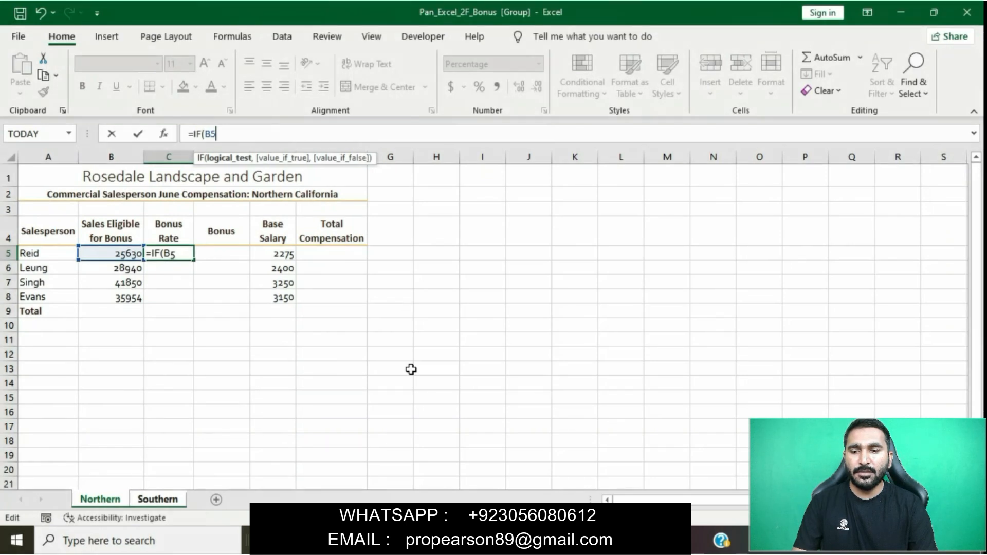
type(".")
key("BackSpace")
type(">")
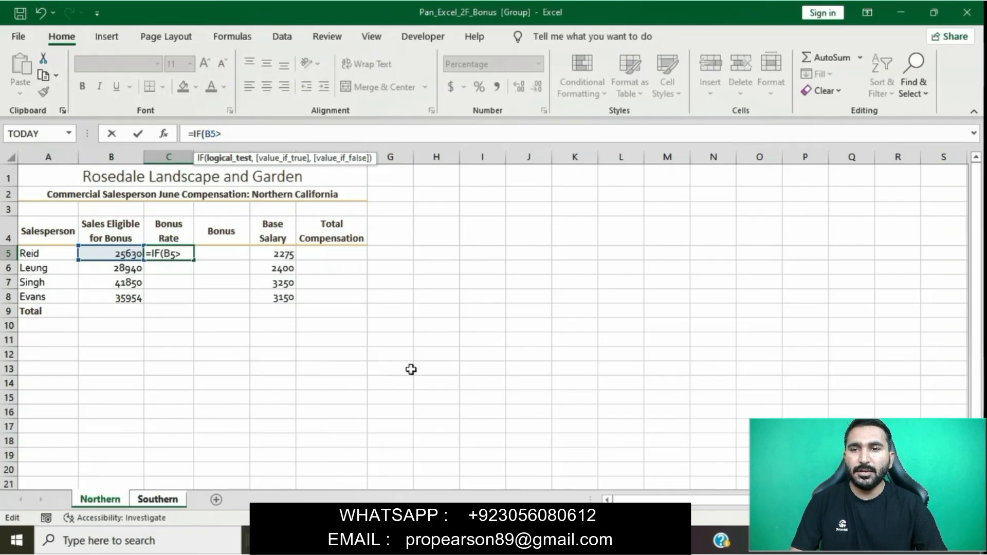
type("3")
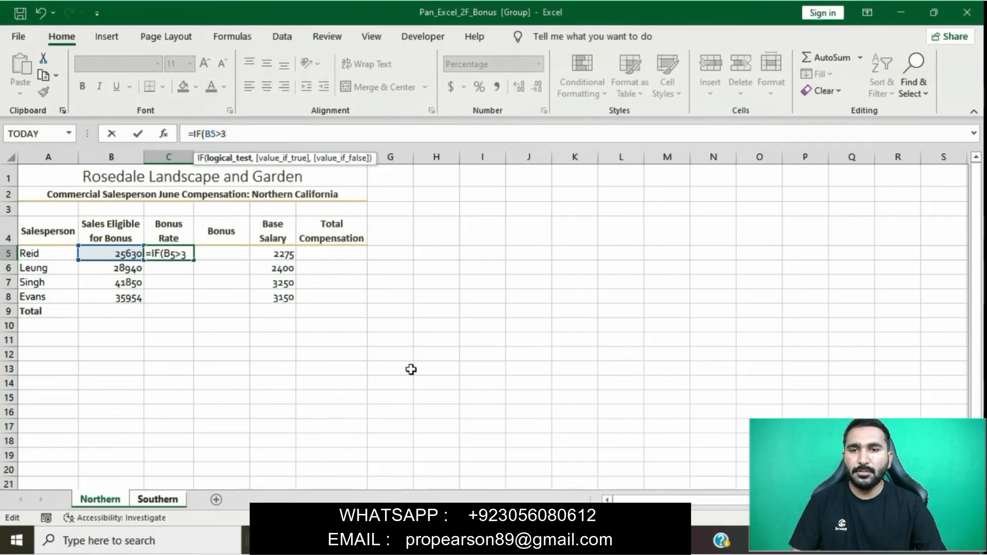
type("500")
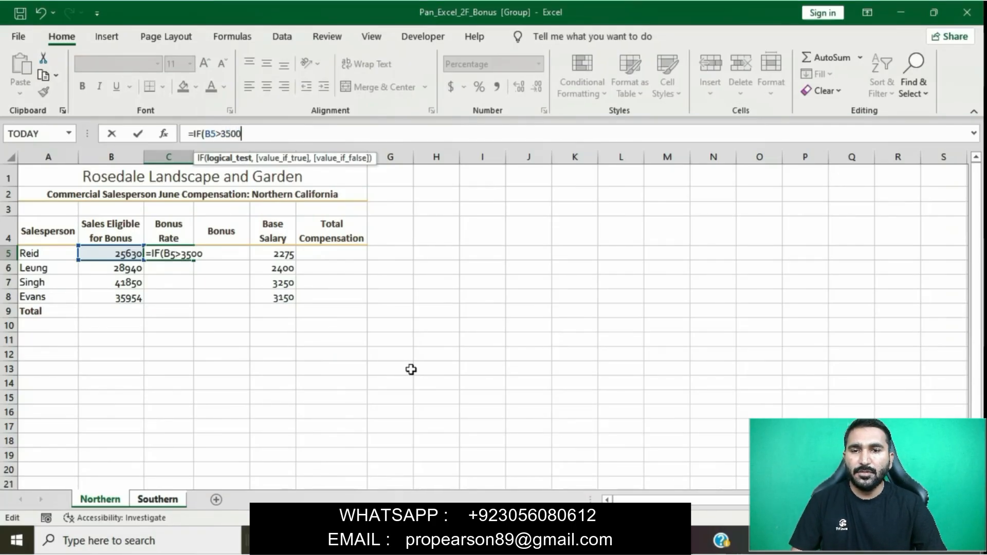
type("0,\"")
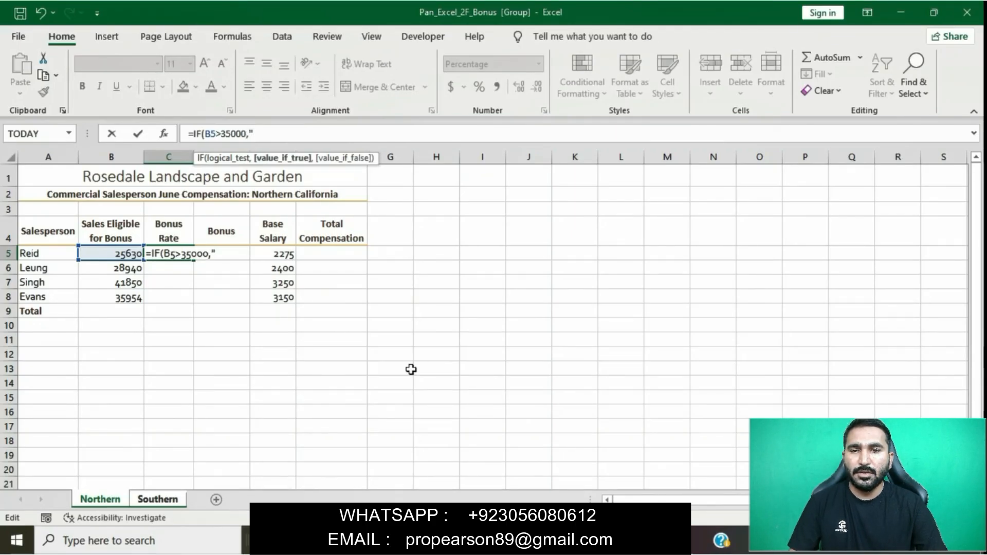
type("5")
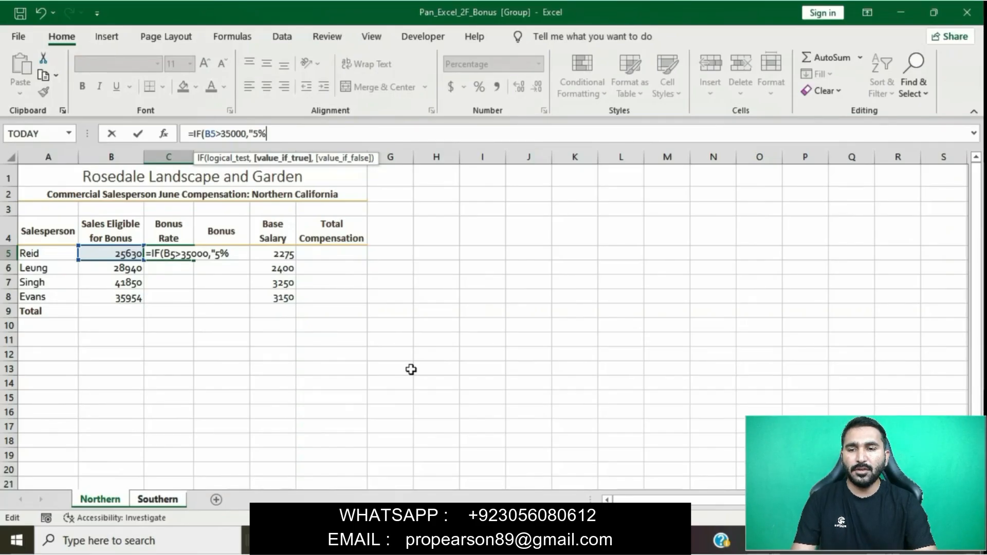
type("\"")
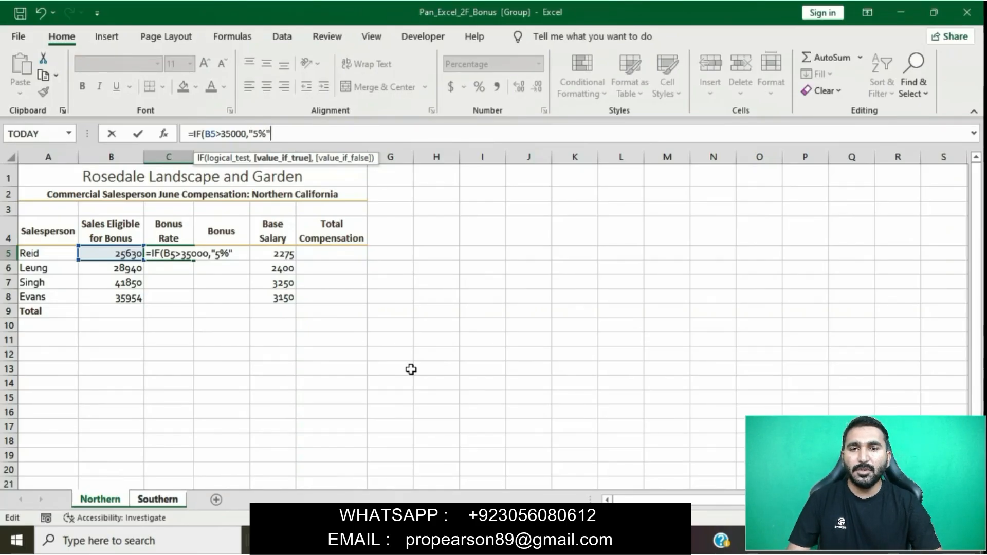
Nest a second IF in the C5 formula so that B5>25000 returns "4%"
type(",IF")
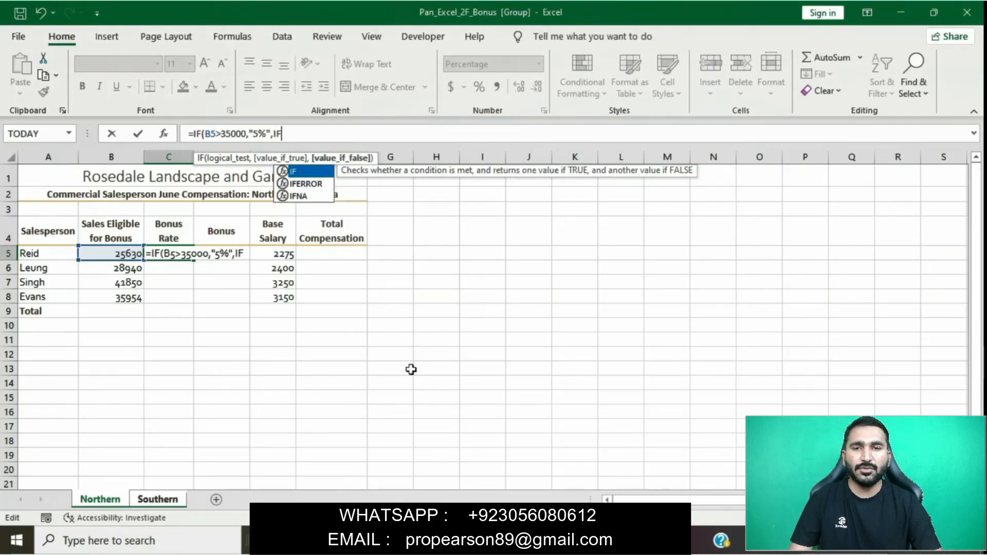
type("(B5")
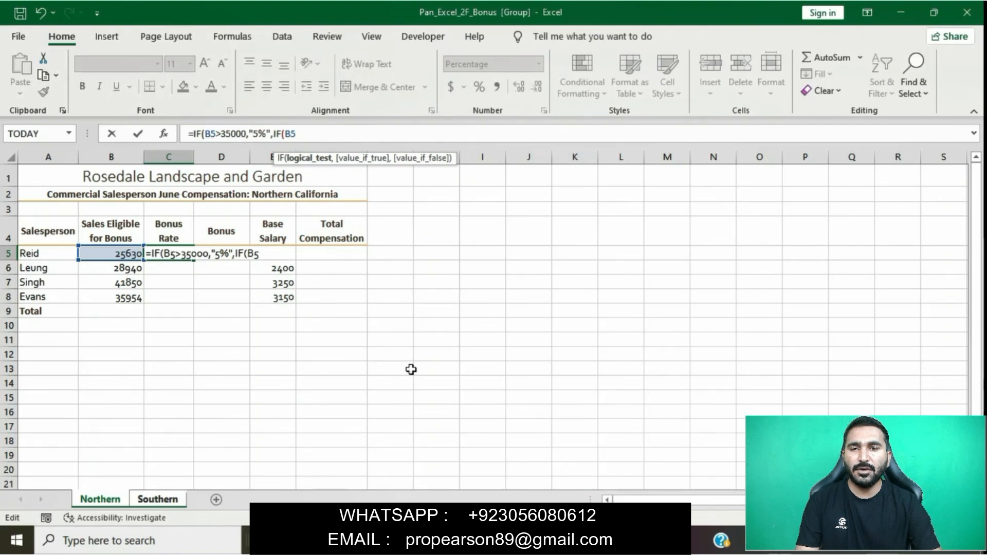
type(".25")
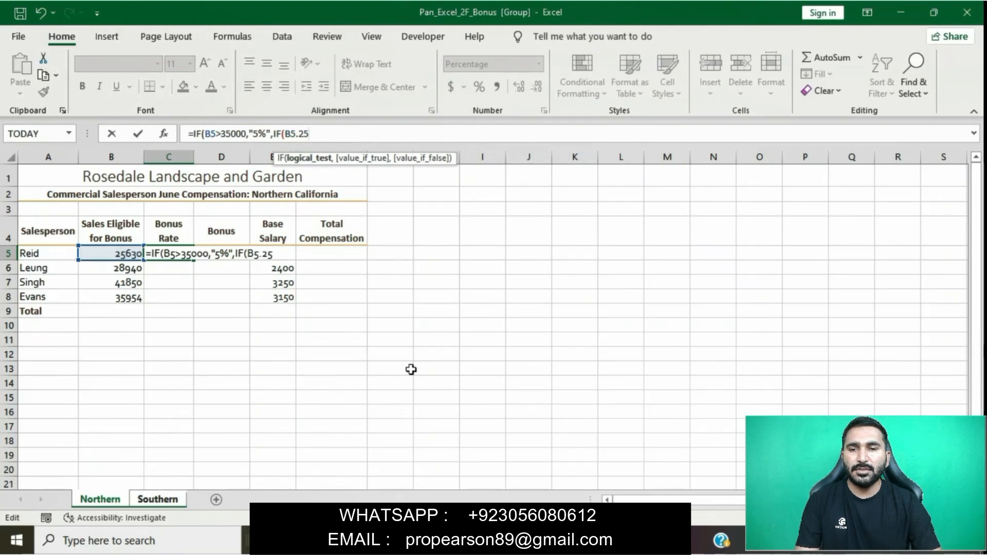
type("000")
key("BackSpace")
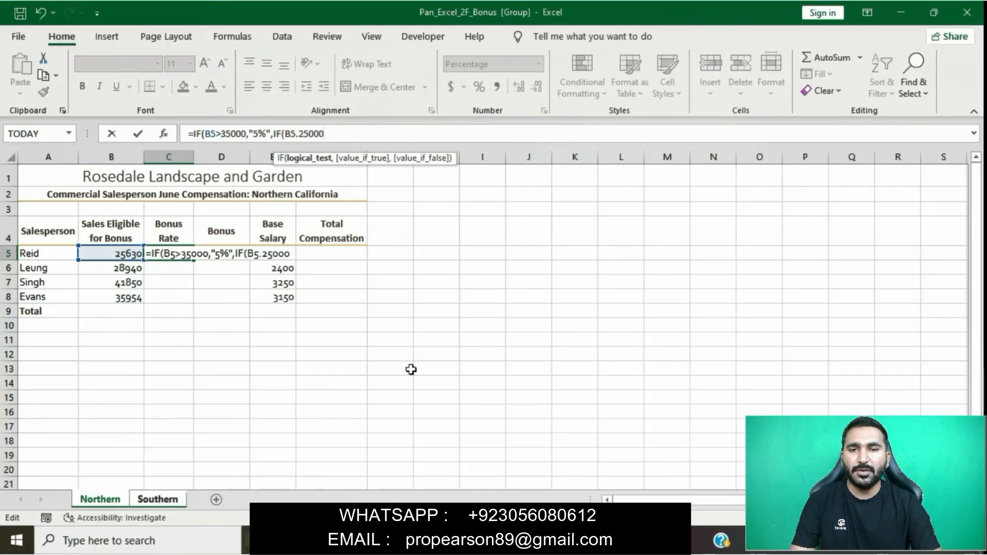
key("BackSpace")
key("BackSpace")
key("BackSpace")
key("BackSpace")
key("BackSpace")
type(">2")
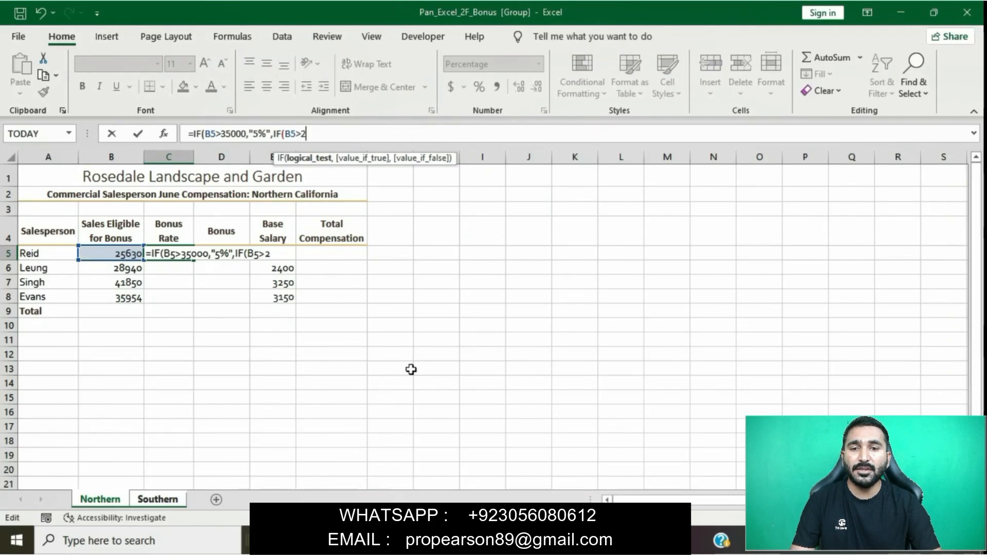
type("5000")
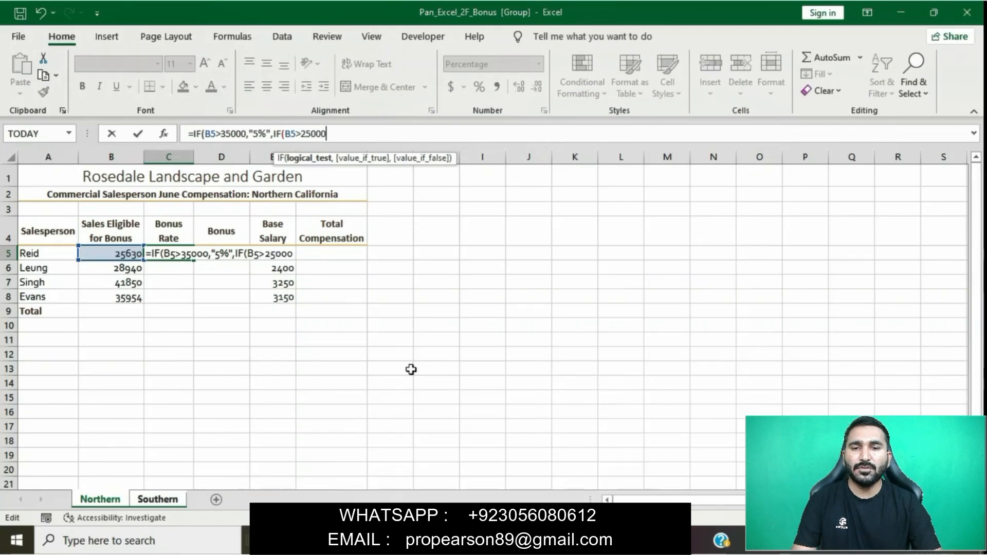
type(",\"")
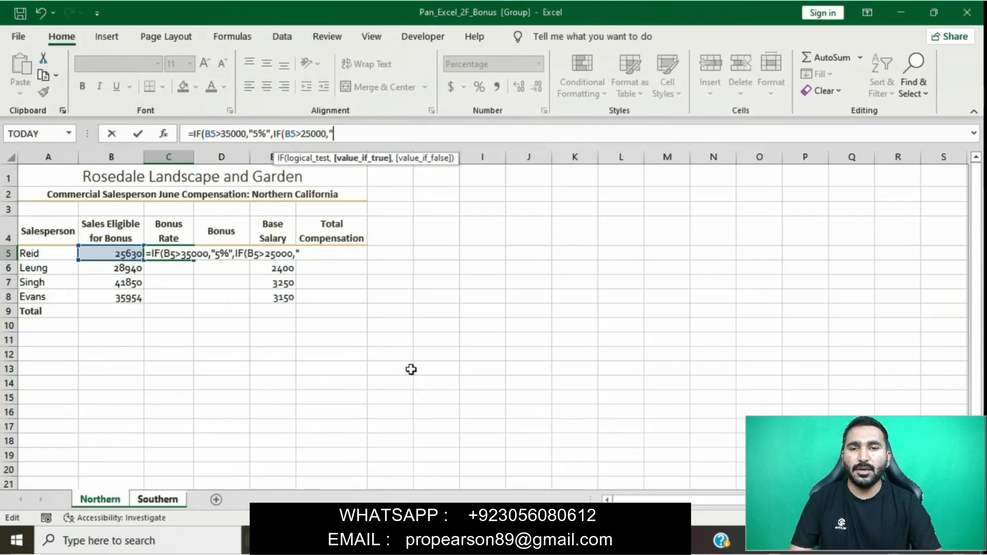
type("4%")
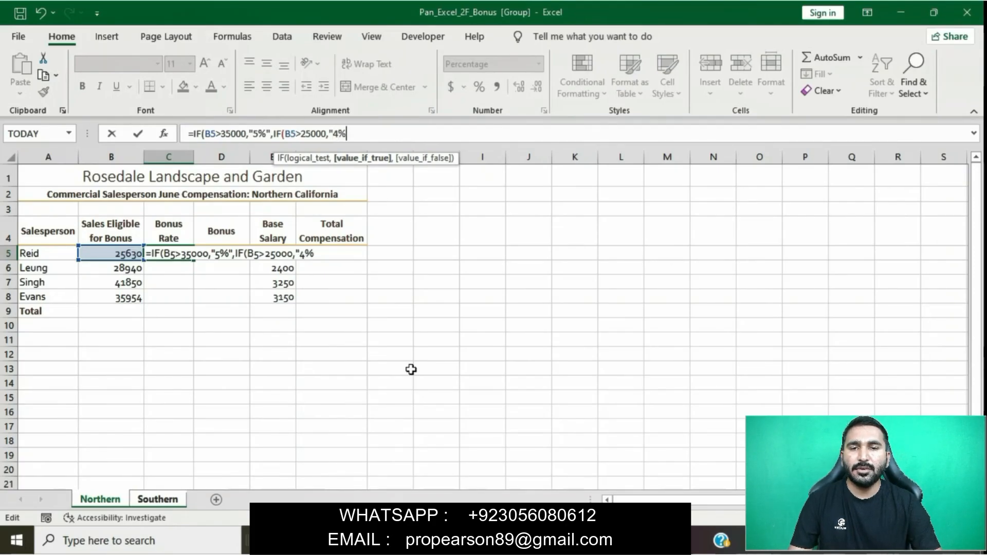
type("\"")
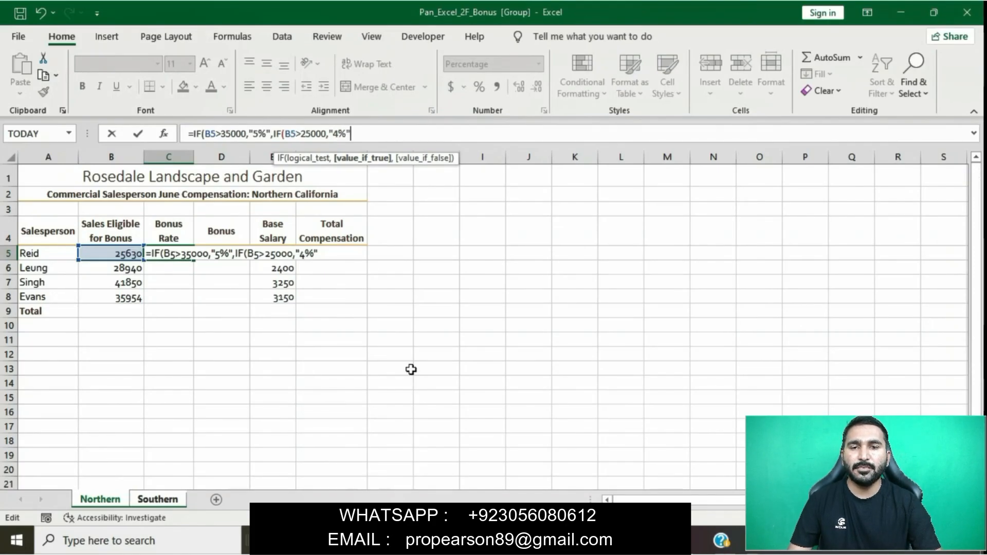
Nest a third IF so that B5<25000 returns "2%", close all parentheses and enter the C5 formula
type(",I")
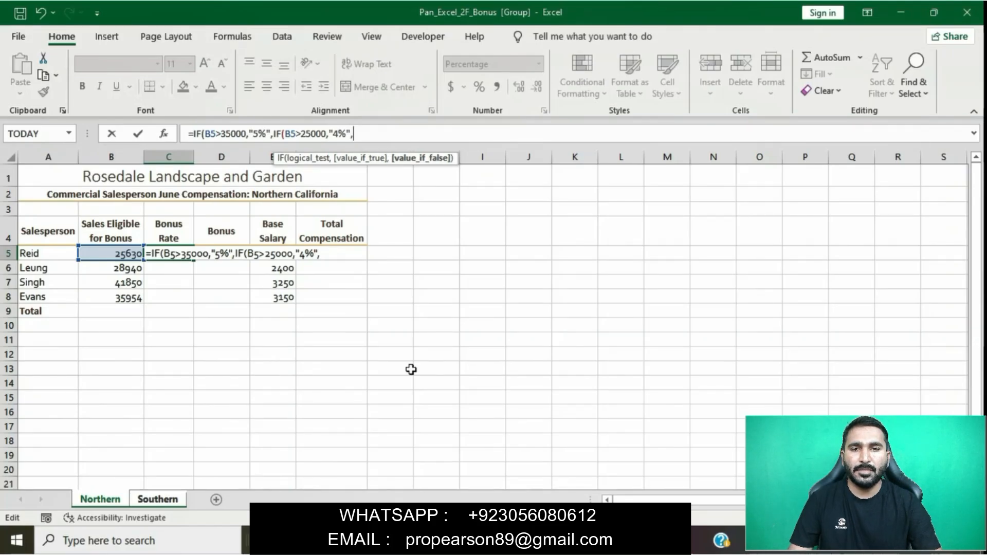
type("F")
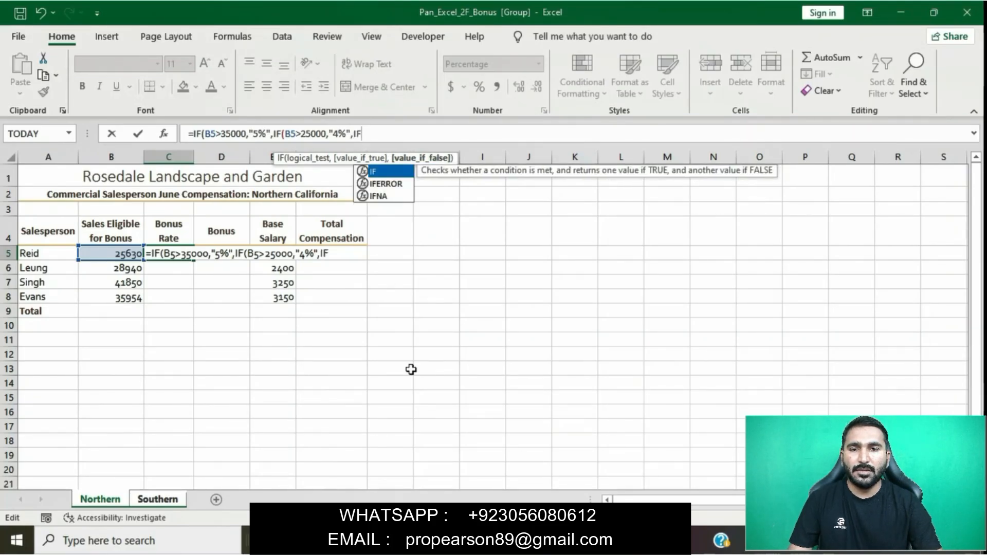
type("(")
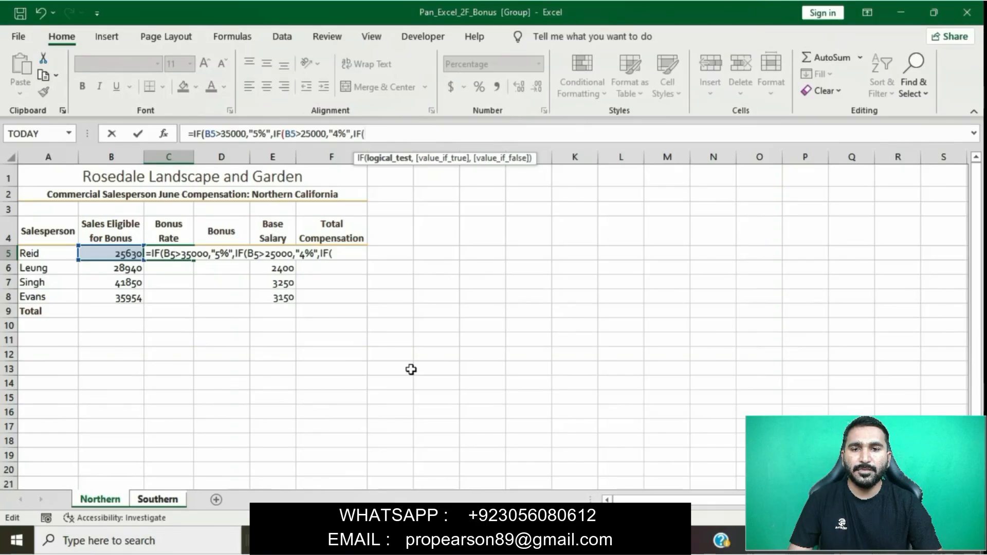
type("B5")
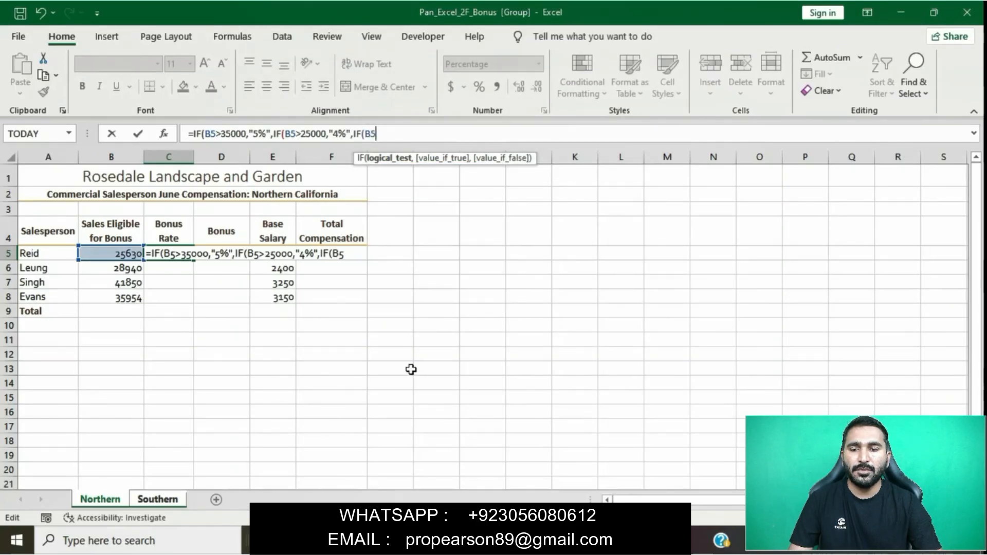
type("<")
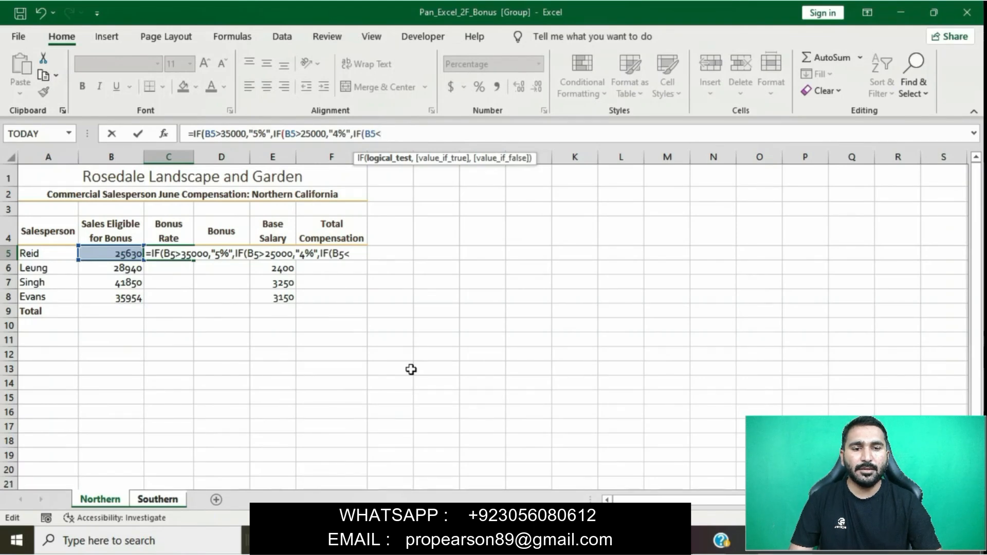
type("25000")
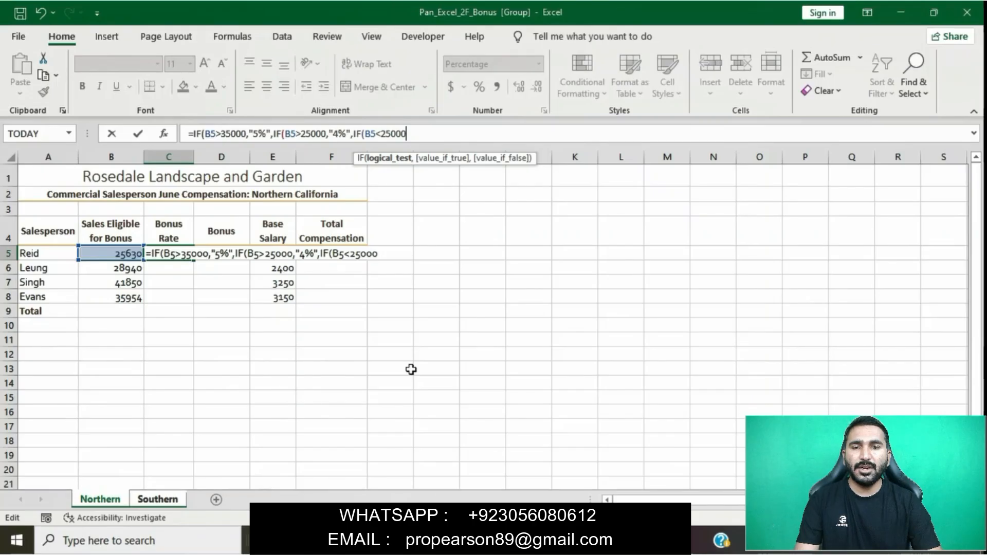
type(",")
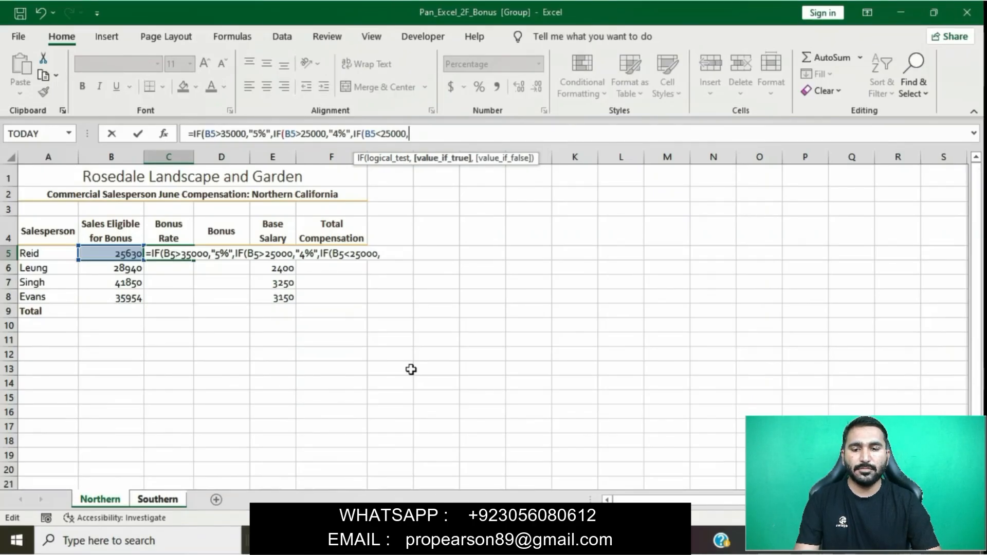
type("\"2")
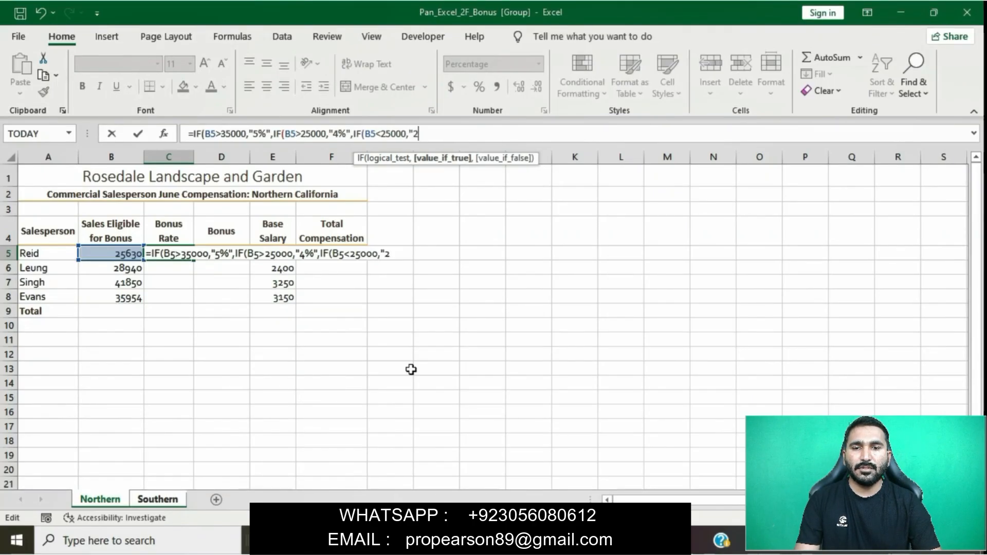
type("%")
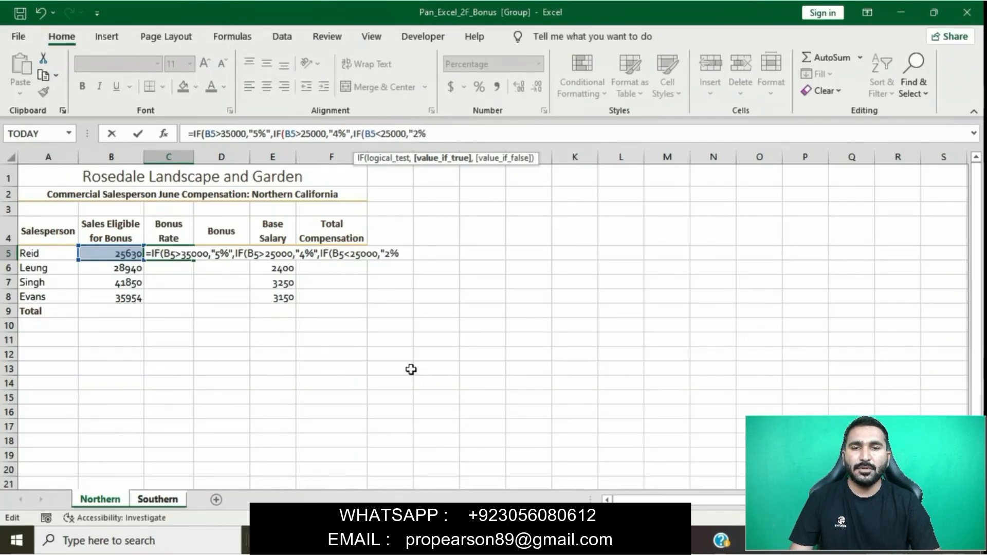
type("\")")
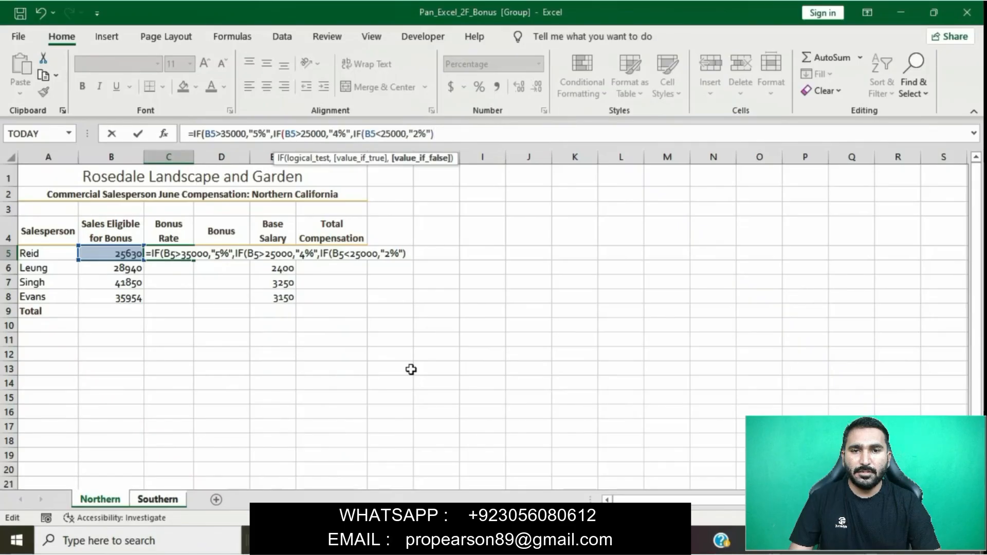
type("))")
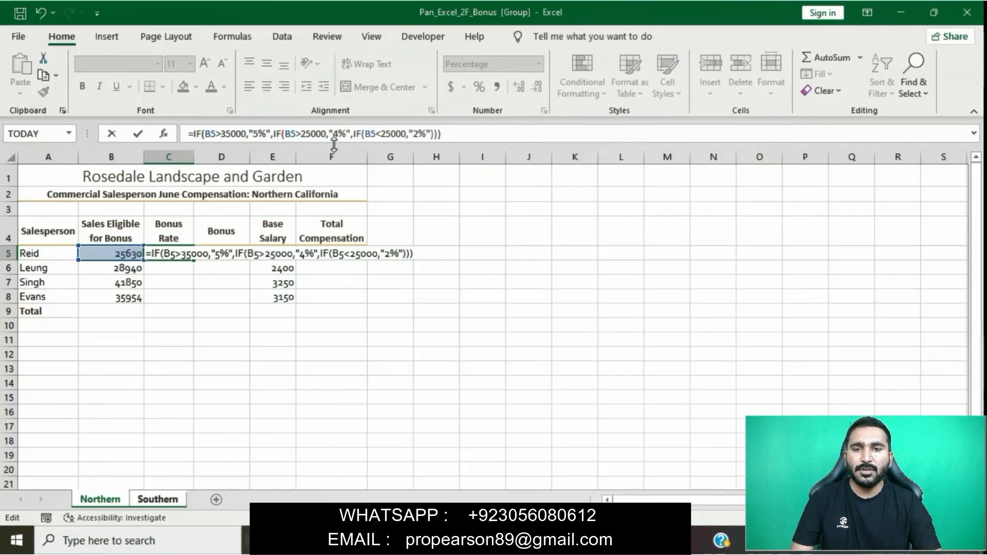
key("Return")
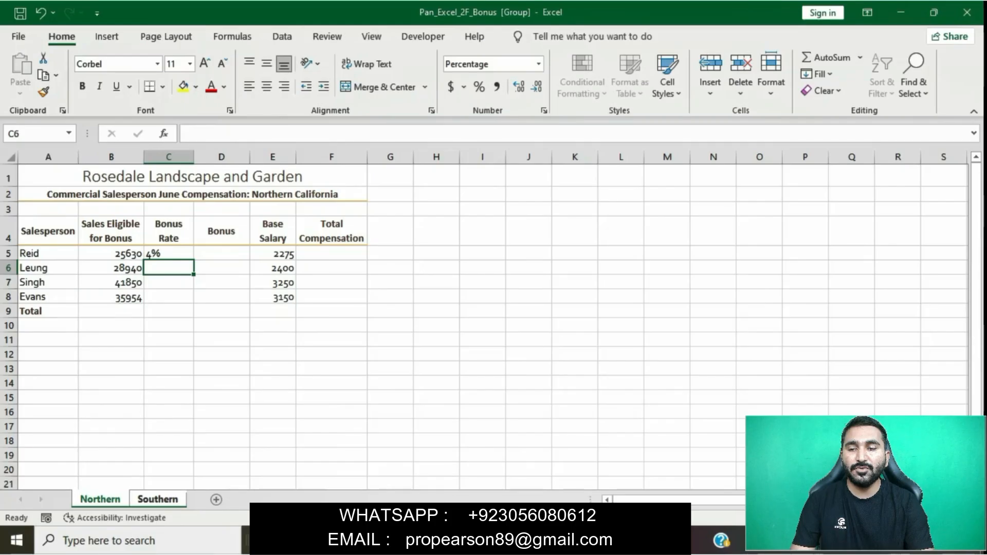
Mark step 4's fill instruction in Word, return to Excel and fill the C5 formula down through cell C8
key("alt+Tab")
left_click(496, 315)
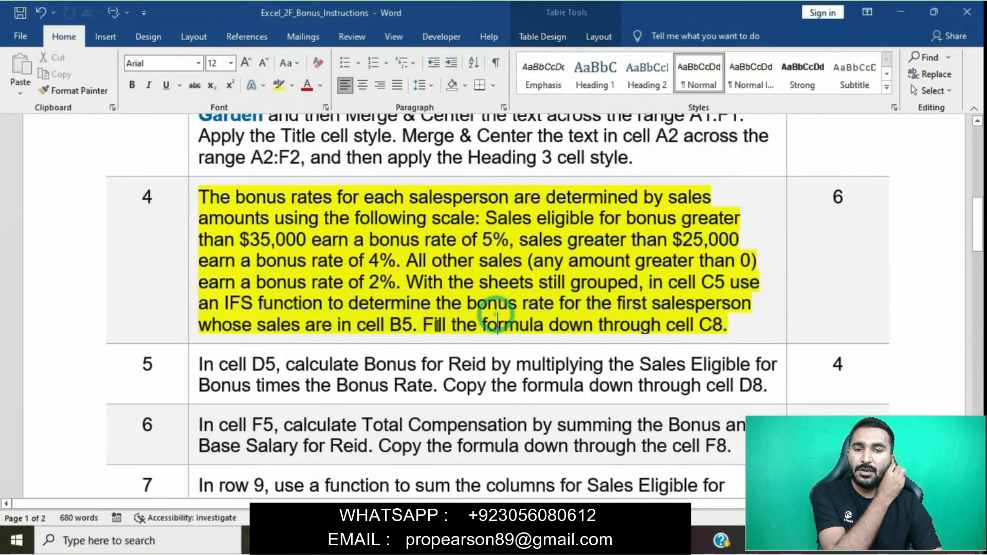
left_click_drag(426, 325, 729, 326)
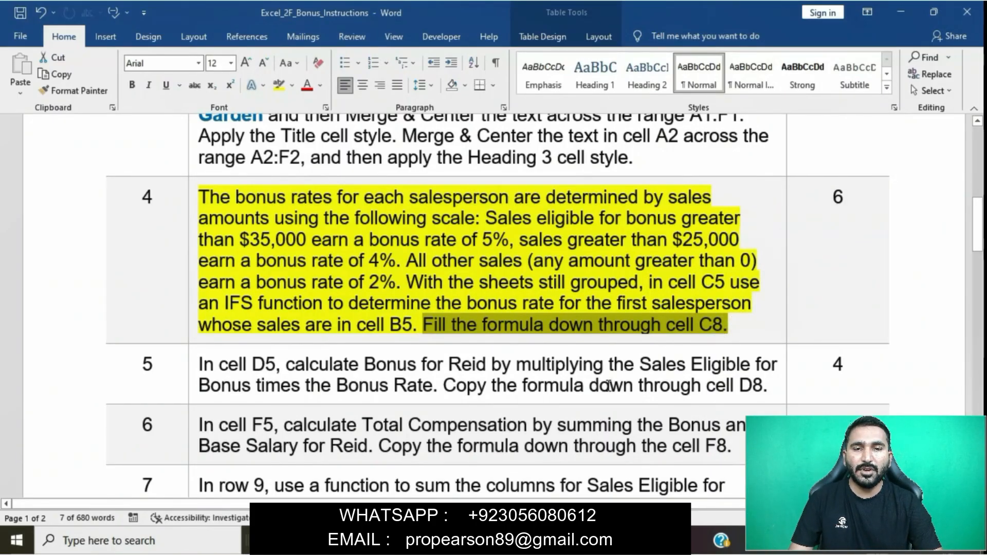
key("alt+Tab")
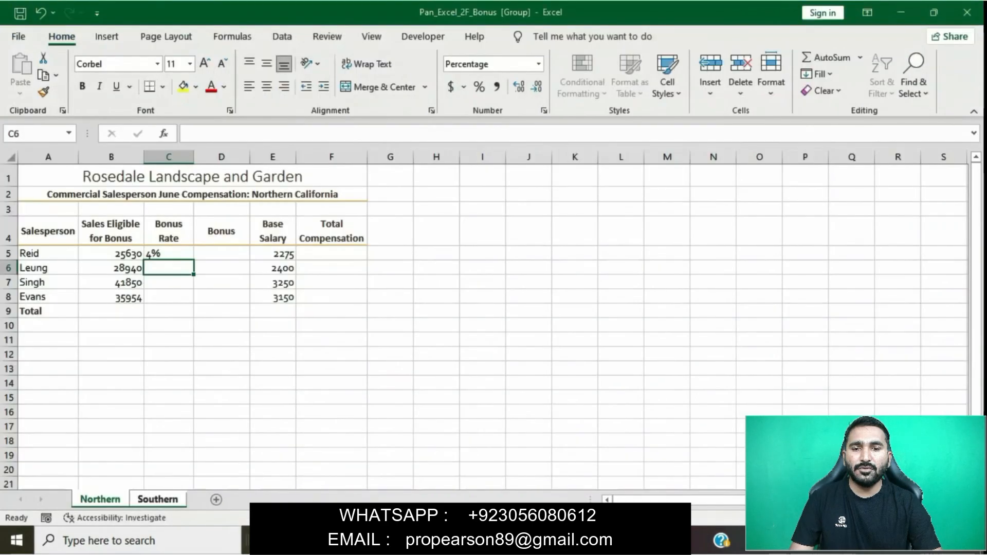
left_click_drag(193, 259, 195, 301)
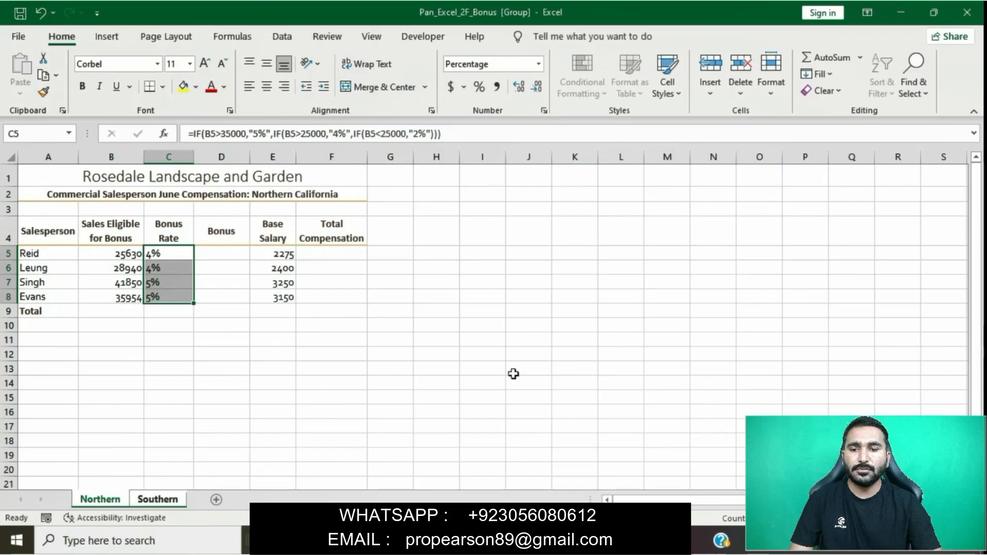
left_click(513, 374)
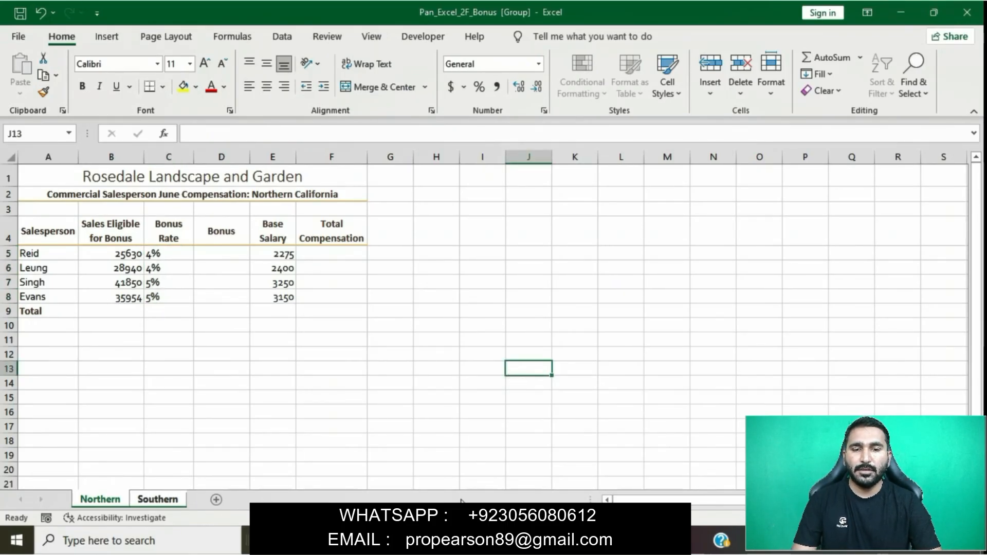
Switch to the Word instructions and remove the yellow highlight from the step 4 text
left_click(445, 540)
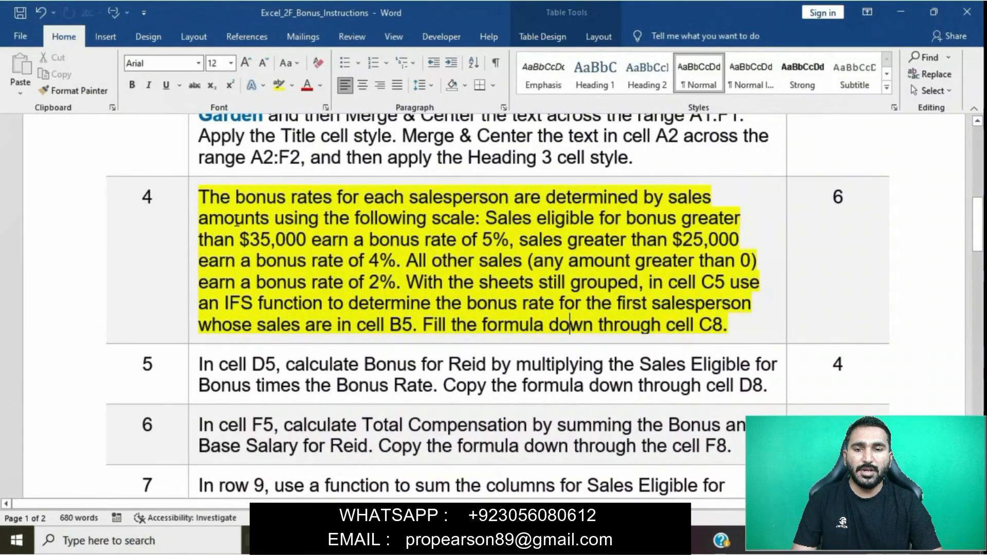
left_click_drag(203, 198, 767, 323)
left_click(753, 305)
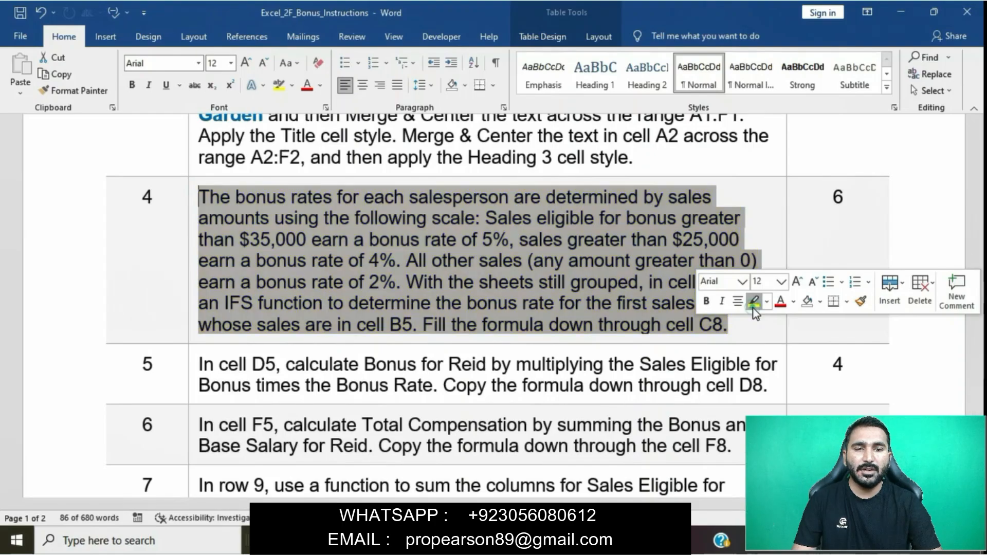
left_click(754, 308)
Highlight the whole step 5 bonus calculation instruction in yellow
scroll(754, 308, "down", 3)
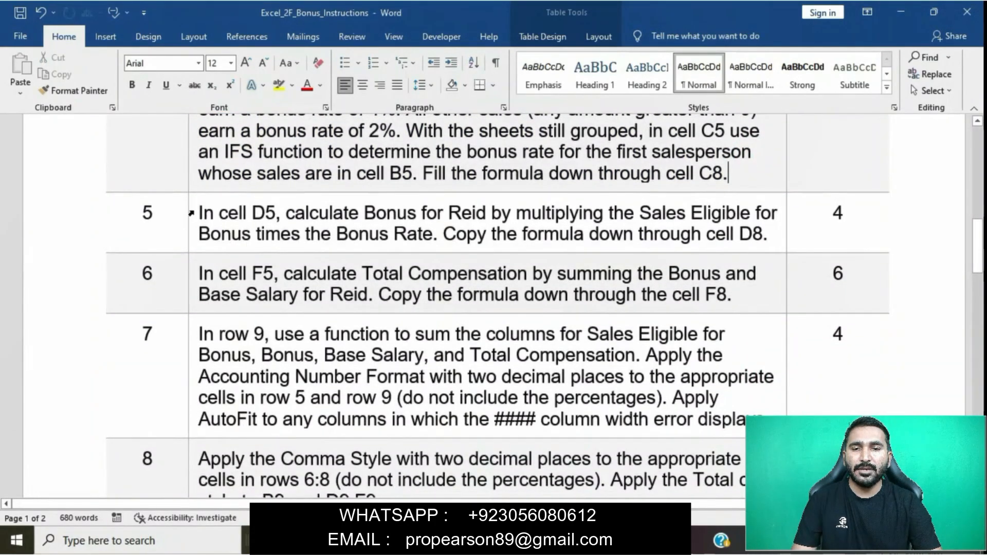
left_click(192, 212)
left_click(250, 187)
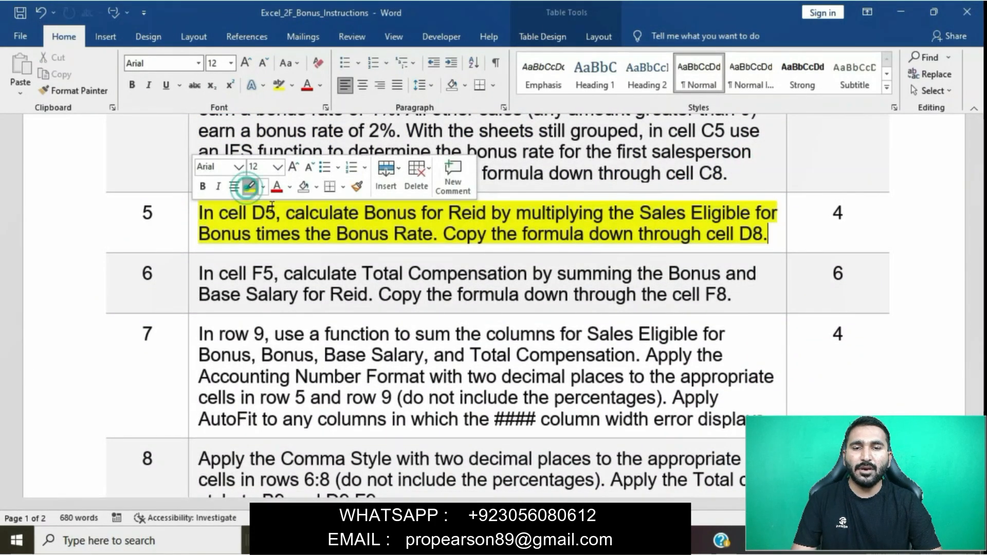
left_click(285, 214)
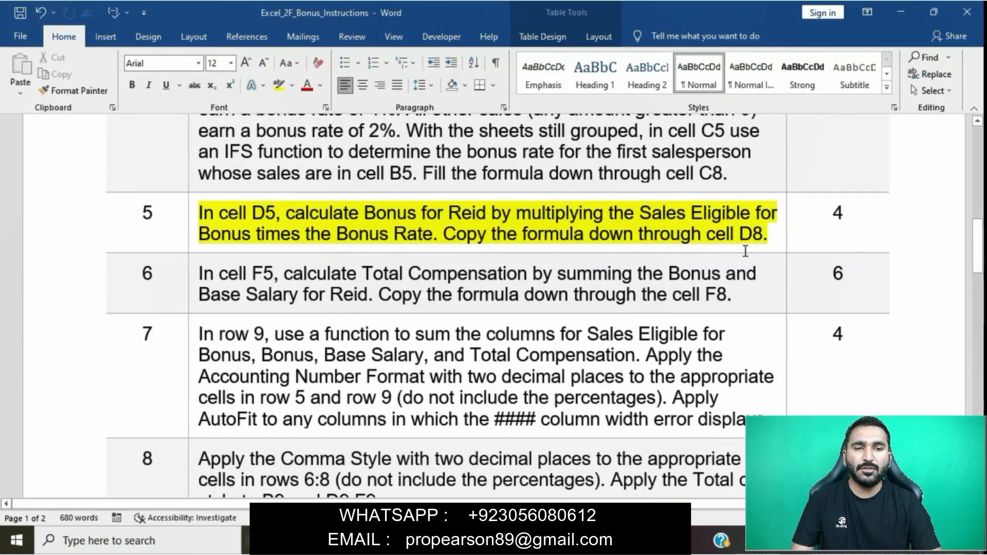
Mark step 5's bonus calculation sentence in Word, switch to Excel and enter =B5*C5 in cell D5
left_click_drag(204, 212, 437, 243)
left_click(436, 241)
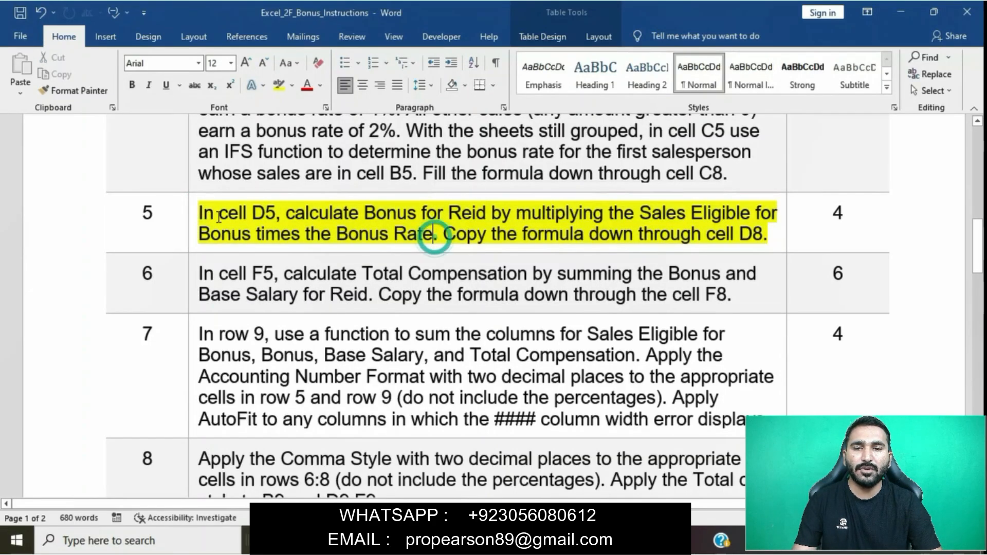
left_click_drag(201, 212, 436, 235)
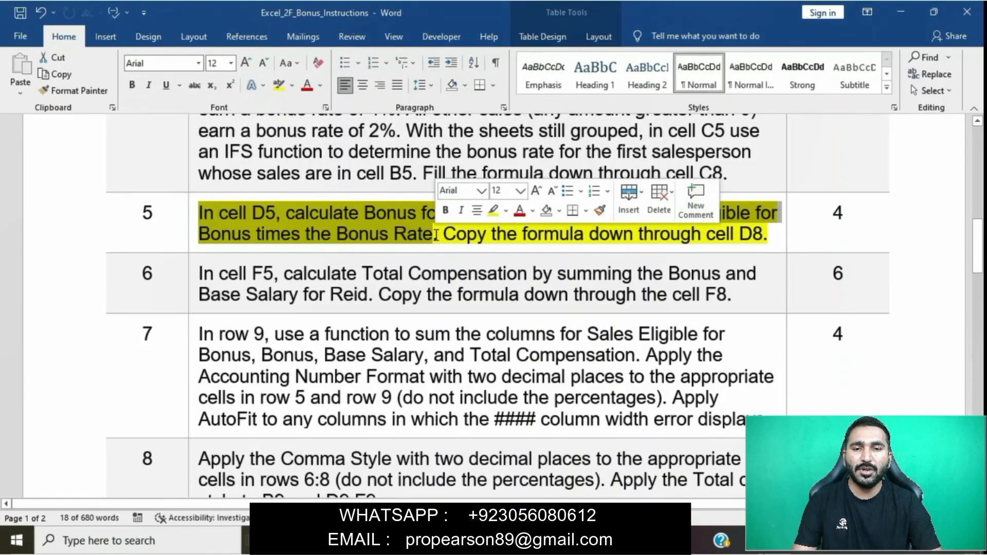
left_click(514, 541)
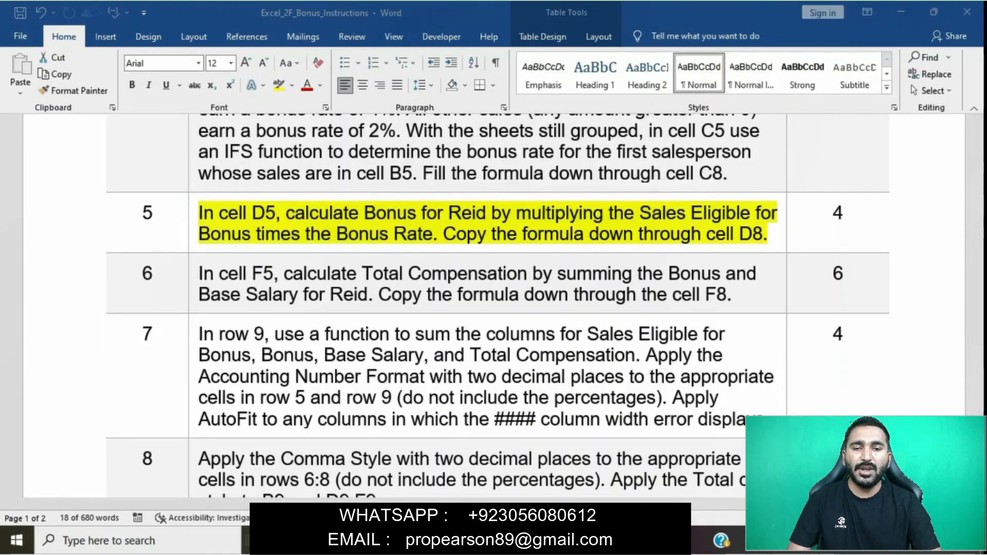
left_click(221, 256)
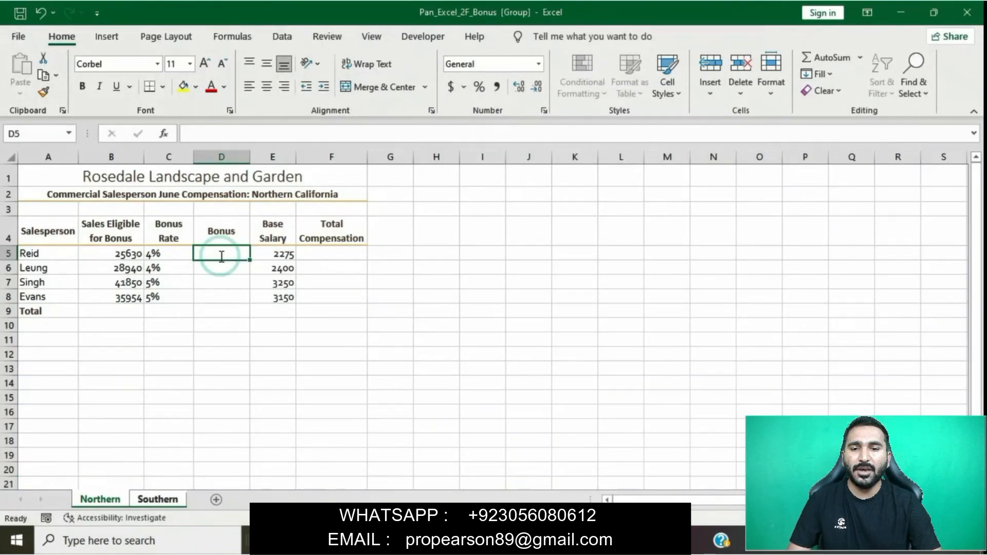
type("=B5*C")
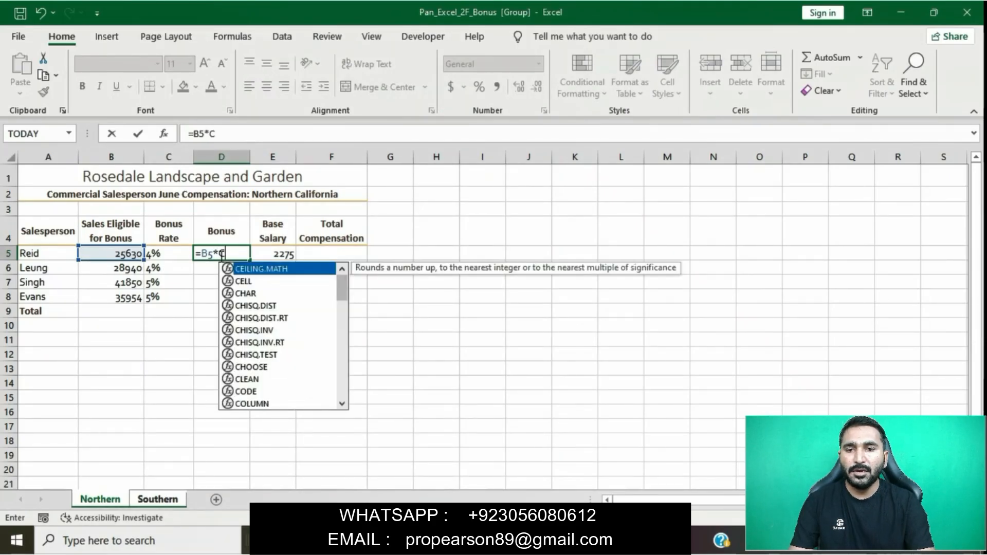
type("5")
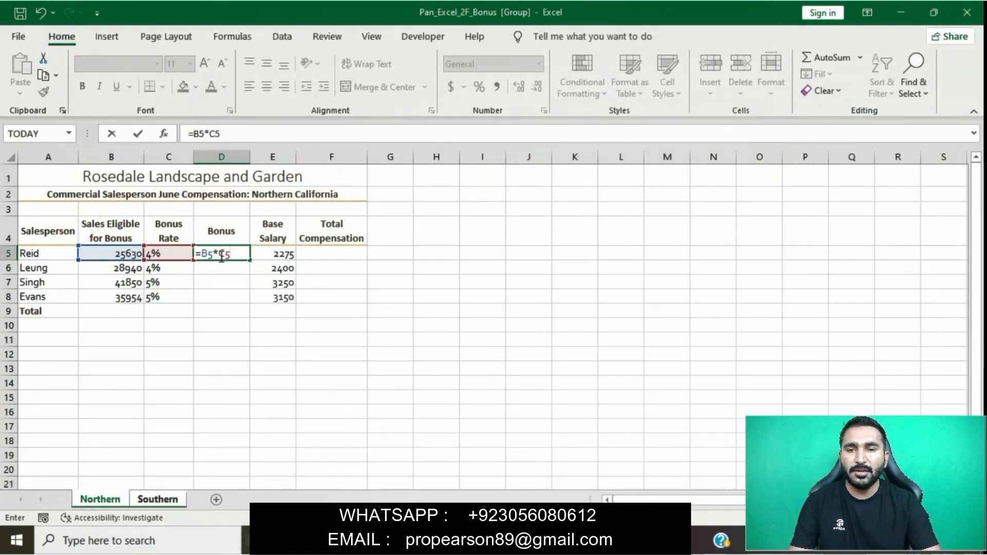
key("Return")
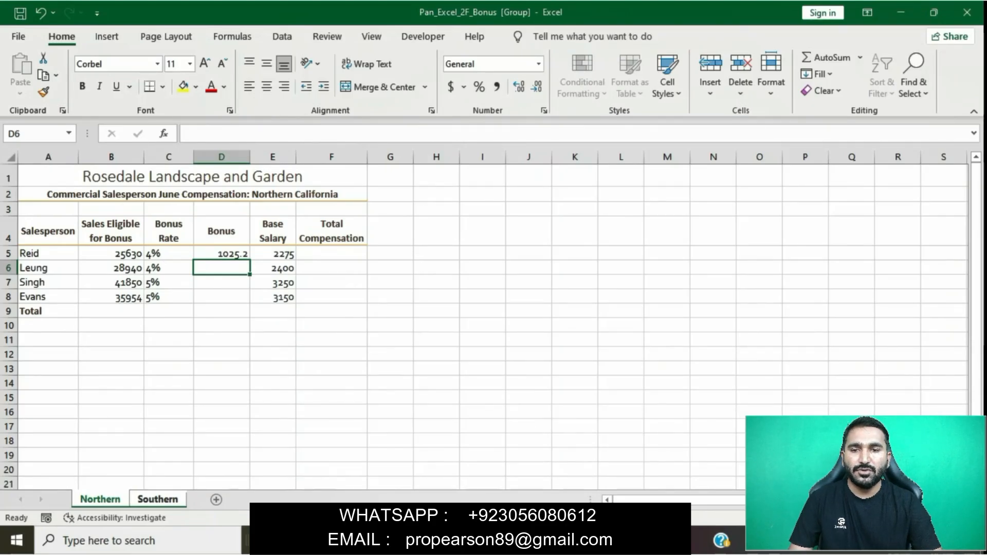
Mark step 5's copy instruction in Word, return to Excel and fill the D5 formula down through cell D8
key("alt+Tab")
left_click_drag(449, 235, 761, 248)
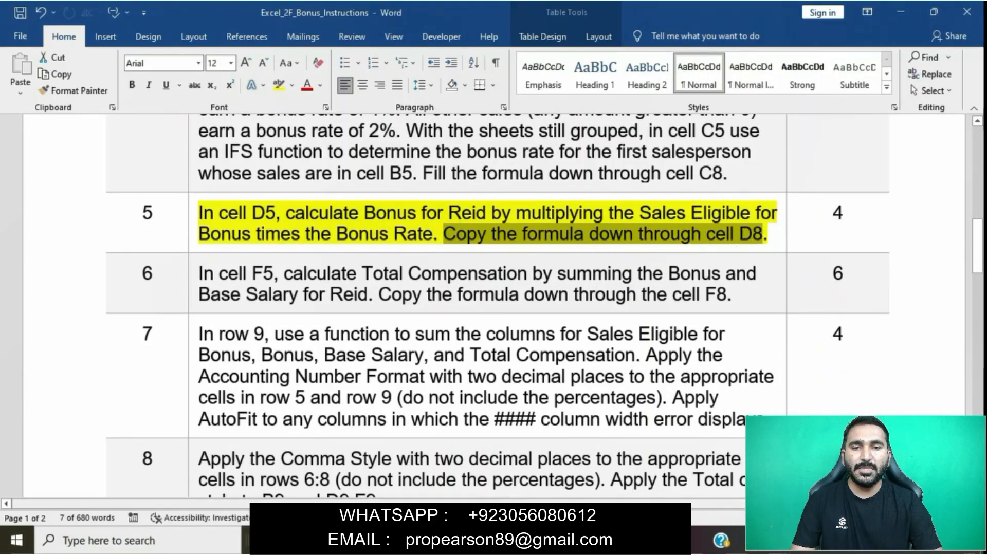
key("alt+Tab")
left_click(221, 254)
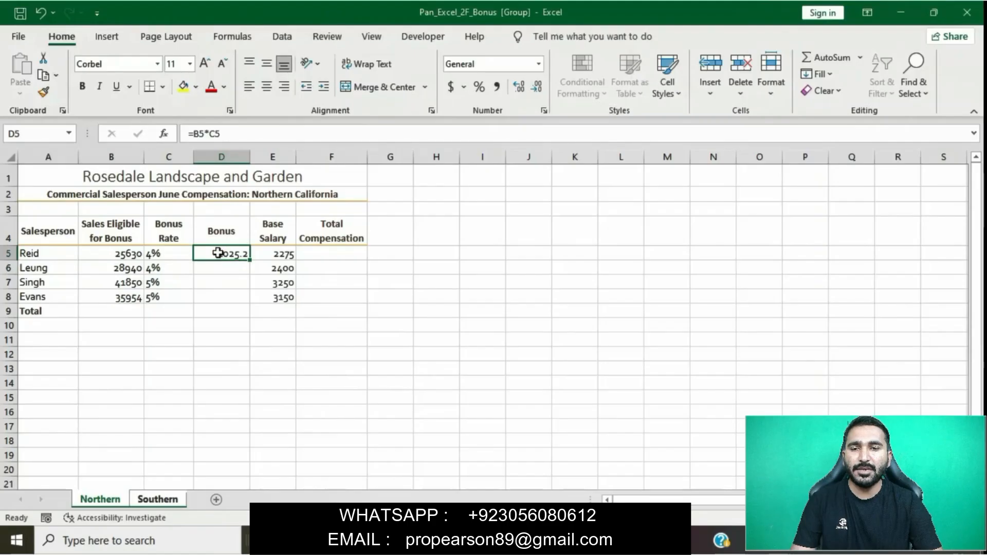
left_click_drag(249, 263, 252, 305)
left_click(436, 357)
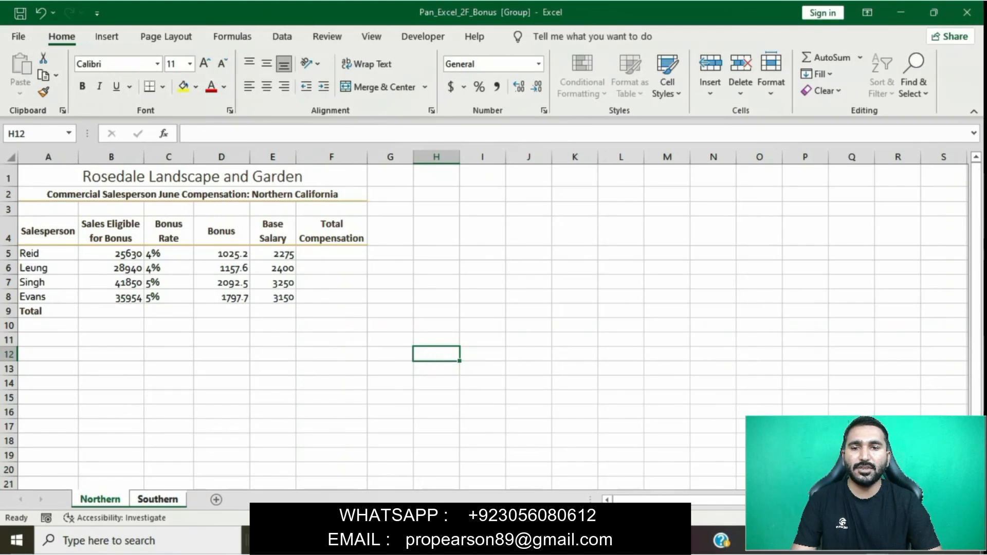
Switch to the Word instructions and remove the yellow highlight from the step 5 text
left_click(478, 541)
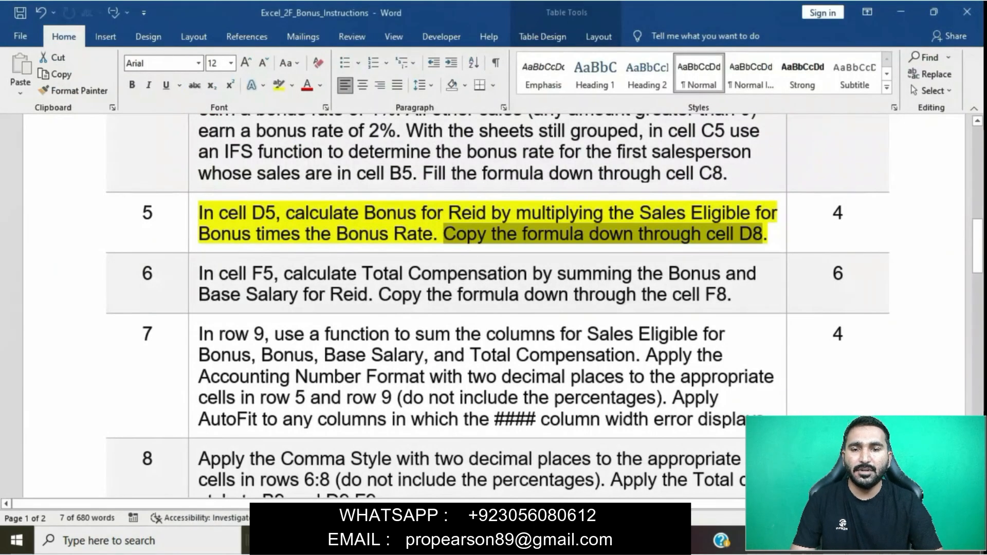
left_click(459, 241)
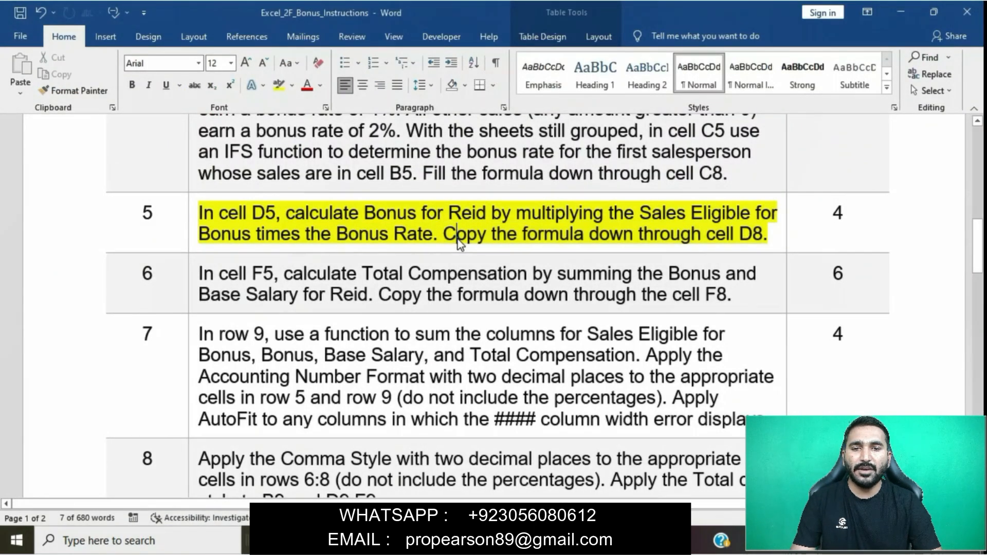
left_click(192, 214)
left_click(254, 188)
left_click(316, 244)
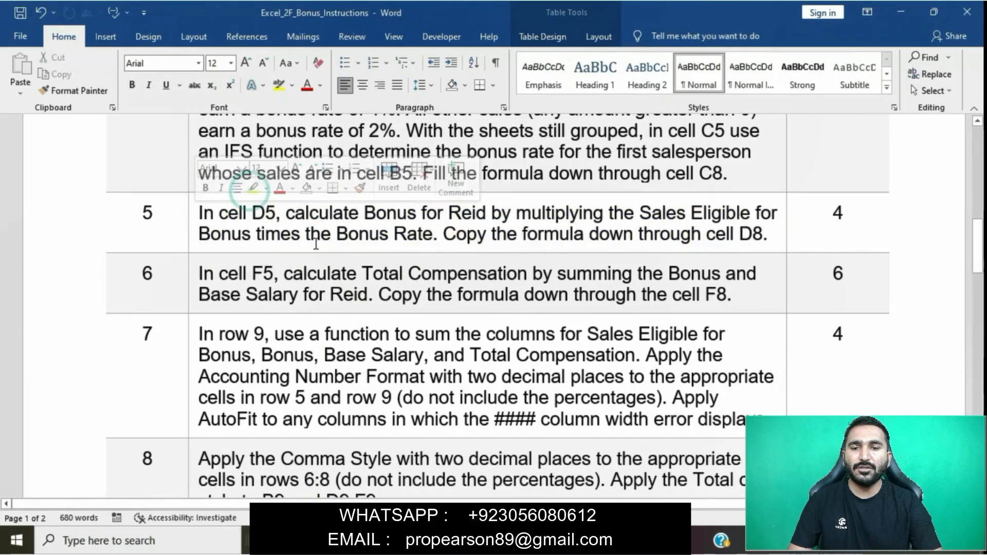
Highlight the whole step 6 Total Compensation instruction in yellow
scroll(316, 243, "down", 3)
left_click(189, 188)
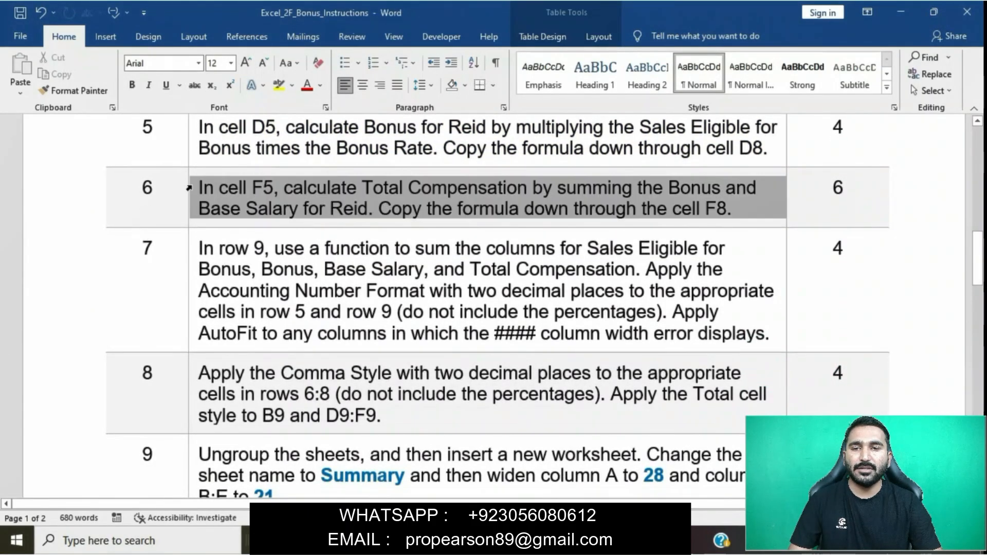
left_click(250, 162)
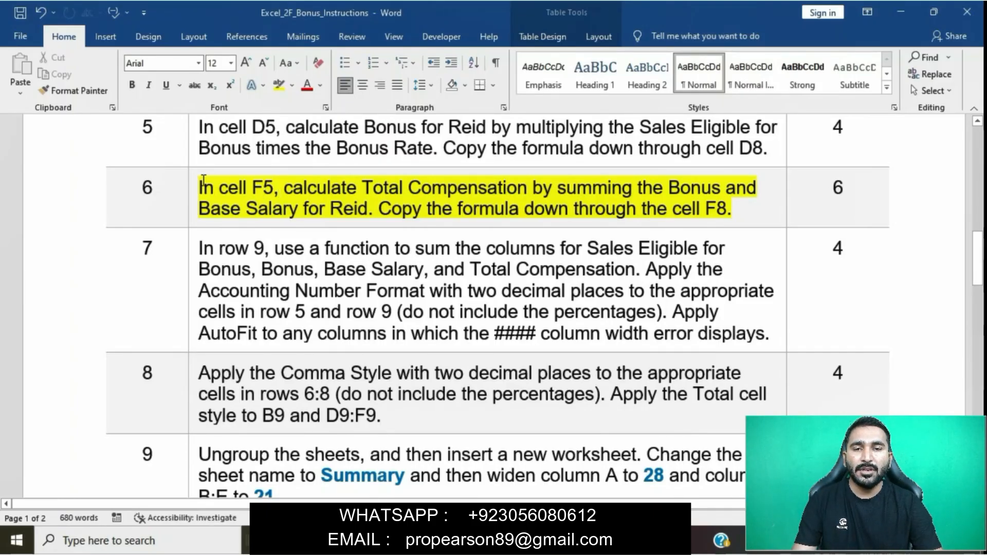
Mark step 6's calculation sentence in Word, switch to Excel and enter =E5+D5 in cell F5
left_click_drag(201, 184, 367, 209)
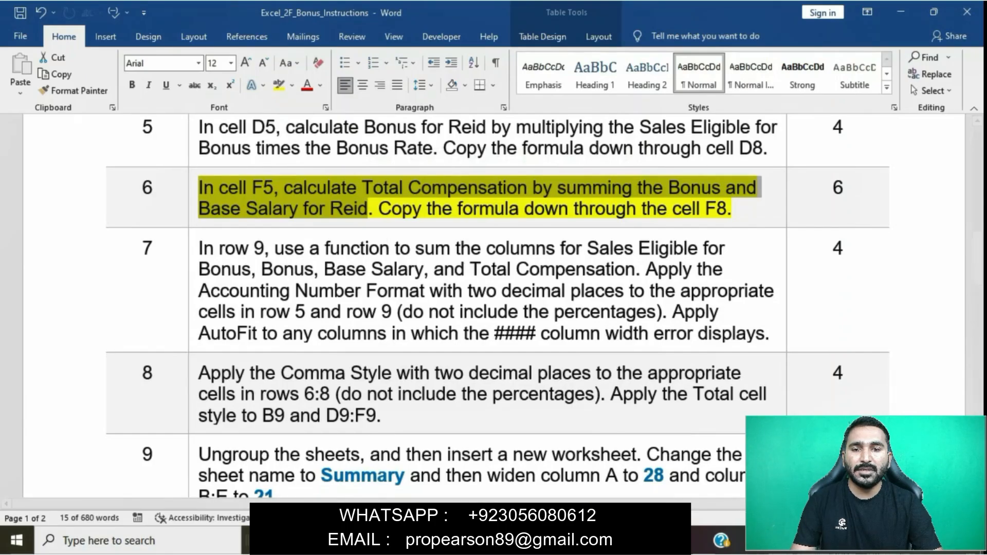
key("alt+Tab")
left_click(342, 251)
left_click(342, 252)
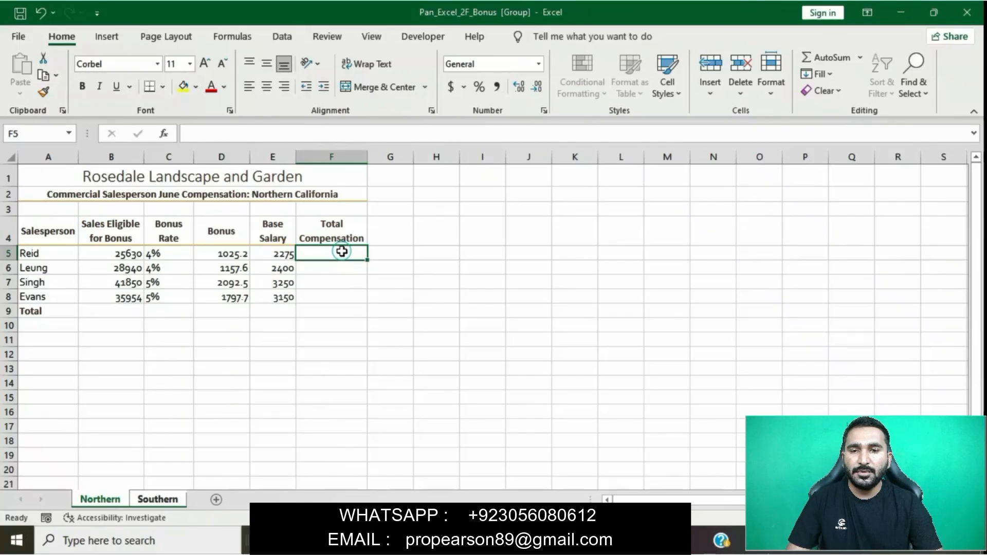
double_click(342, 252)
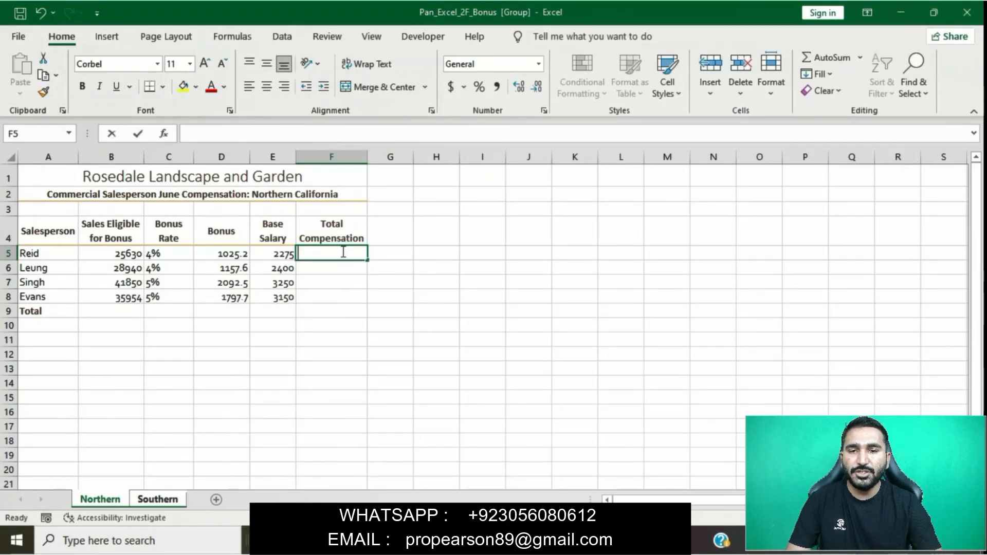
type("=")
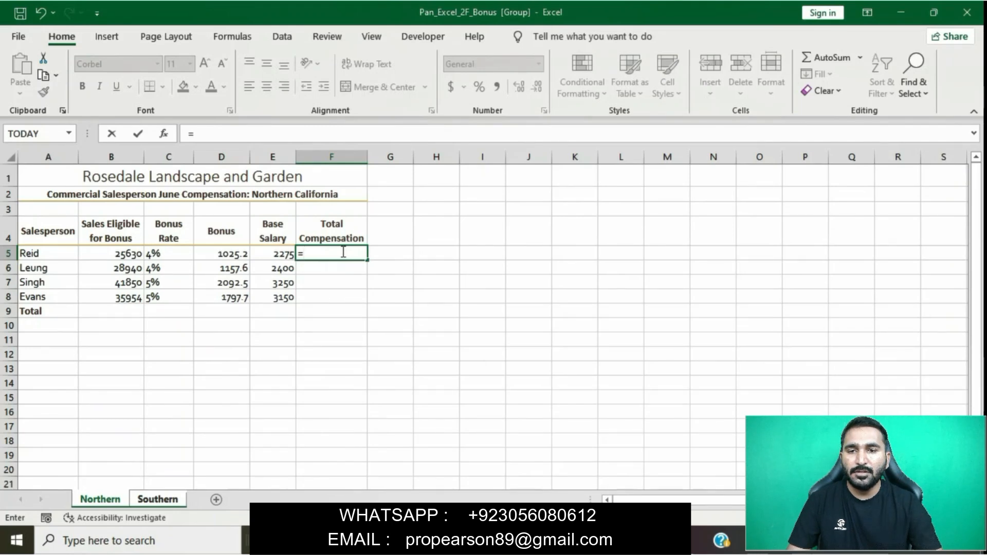
key("alt+Tab")
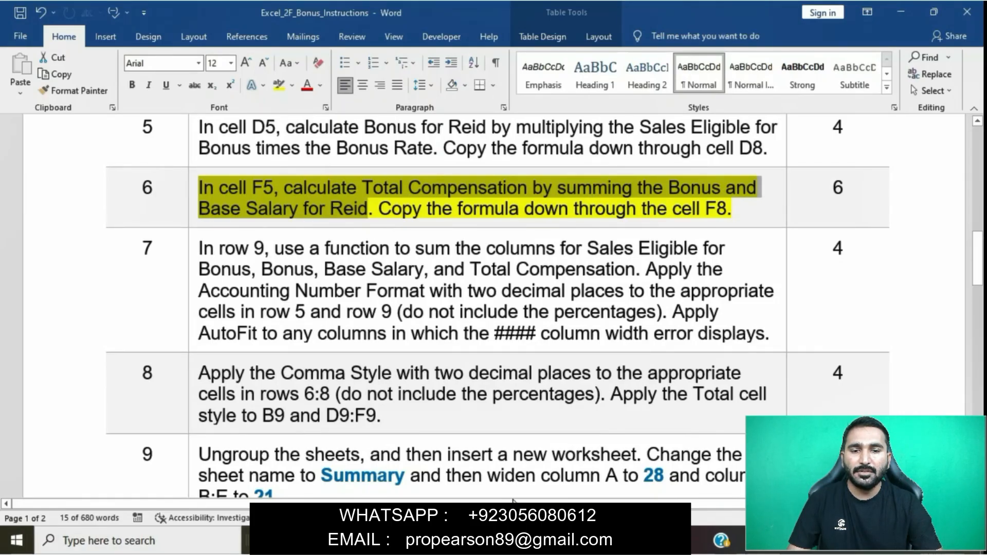
key("alt+Tab")
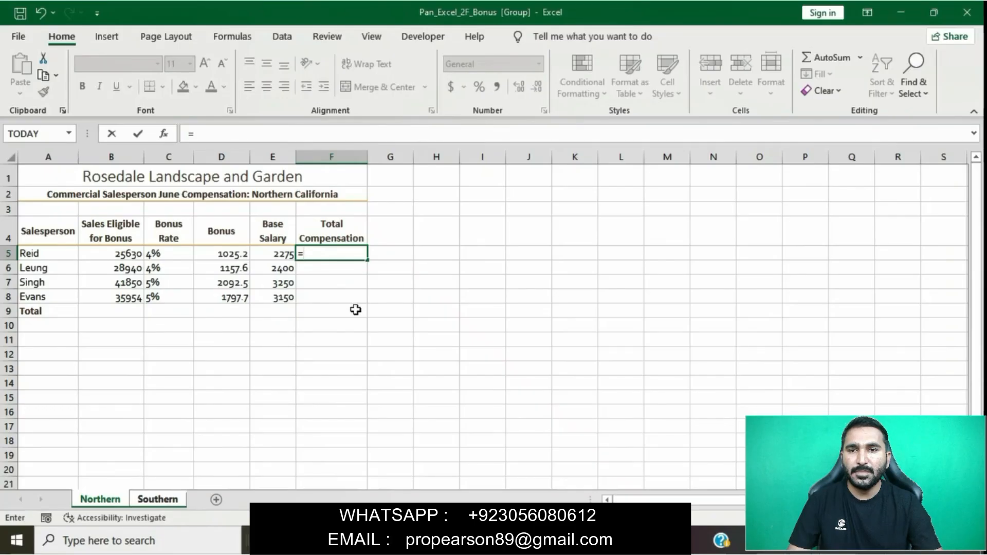
type("E5+")
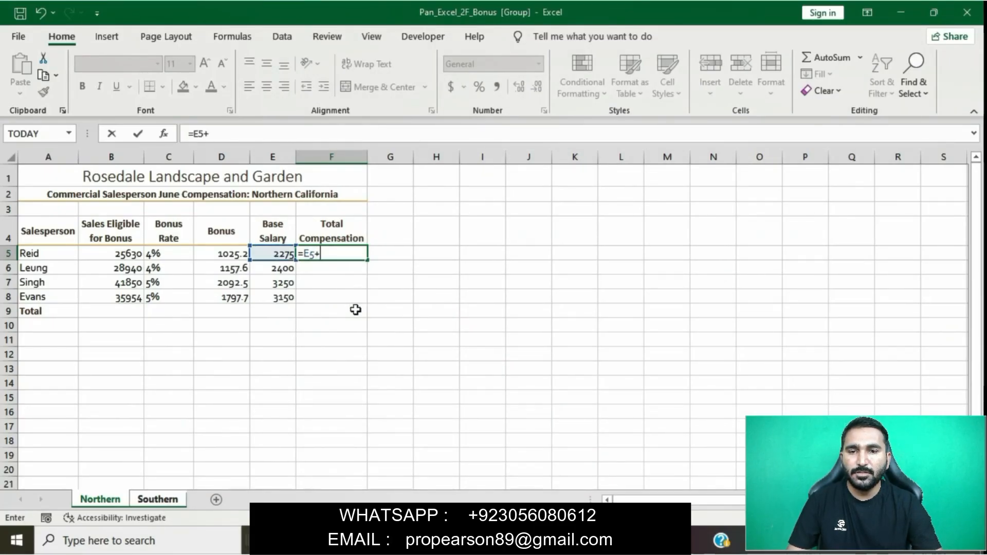
type("D5")
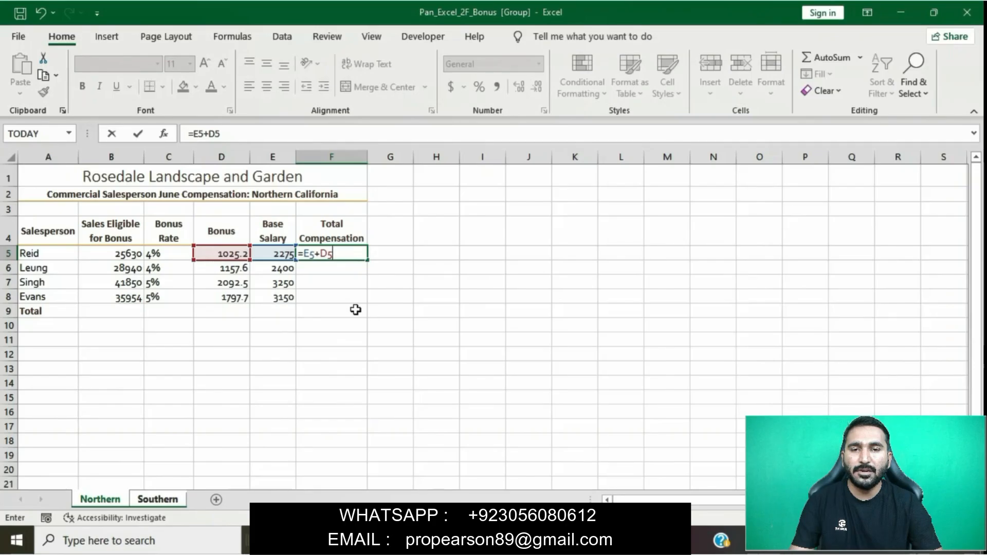
key("Return")
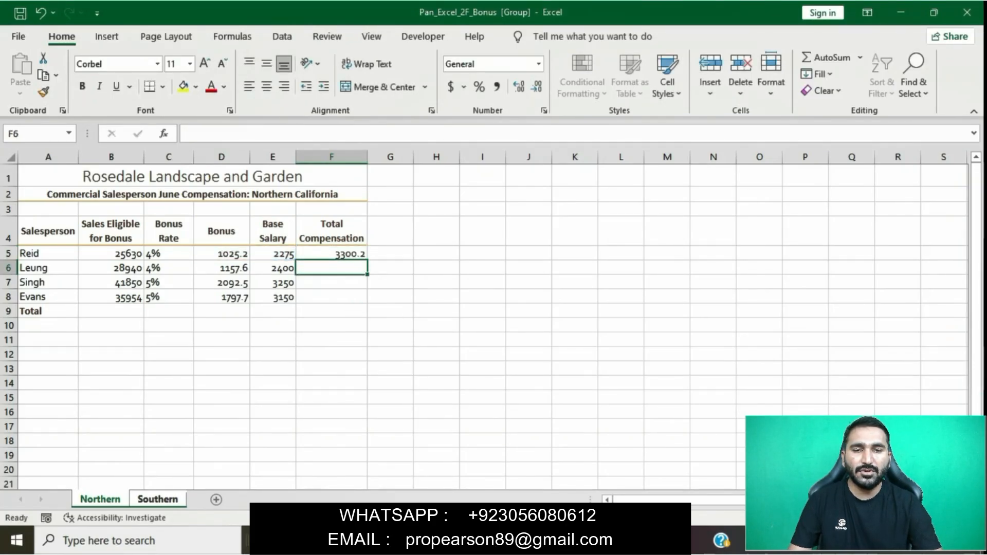
Mark step 6's copy instruction in Word, return to Excel and fill the F5 formula down through cell F8
key("alt+Tab")
left_click_drag(379, 209, 731, 208)
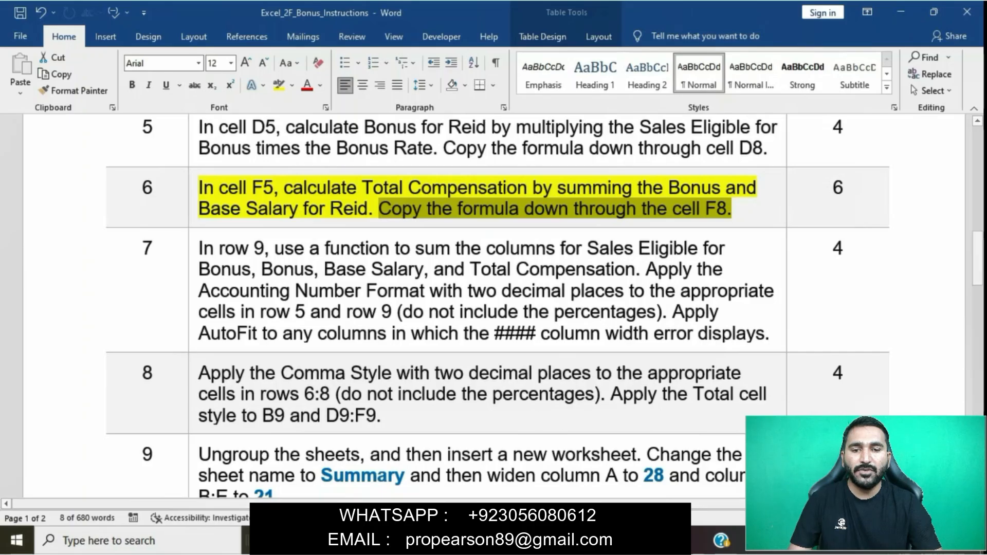
key("alt+Tab")
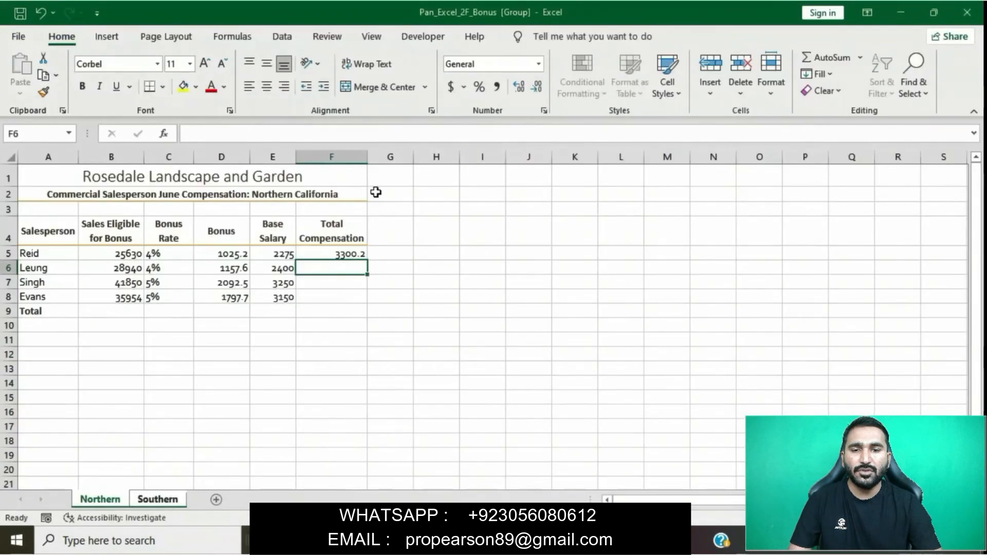
left_click(352, 254)
left_click_drag(372, 260, 364, 306)
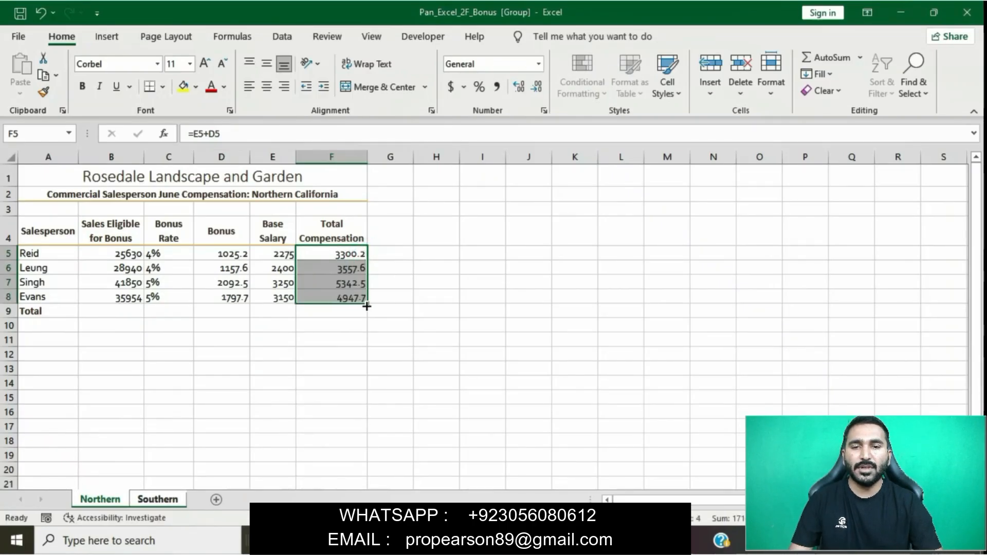
left_click(443, 380)
left_click(442, 381)
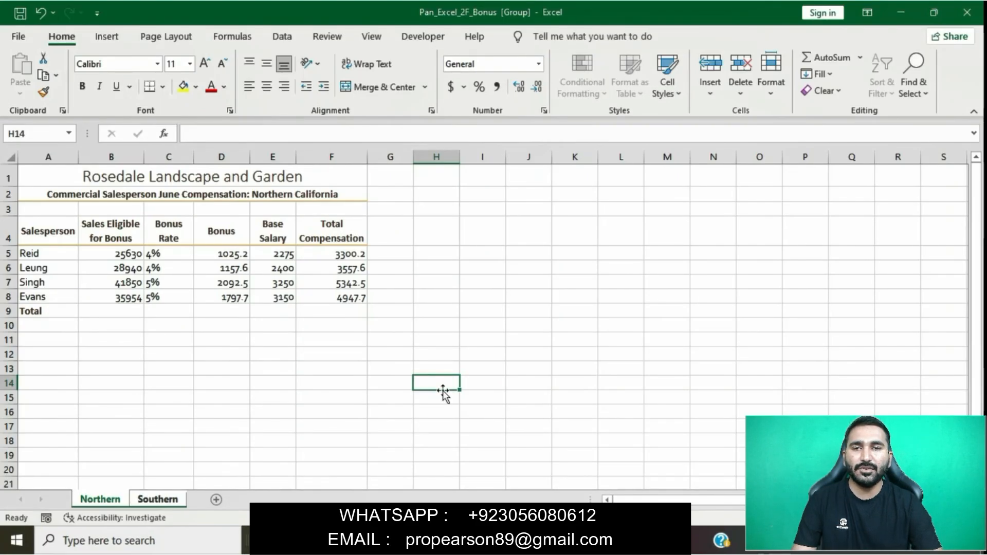
Switch to the Word instructions and remove the yellow highlight from the step 6 text
key("alt+Tab")
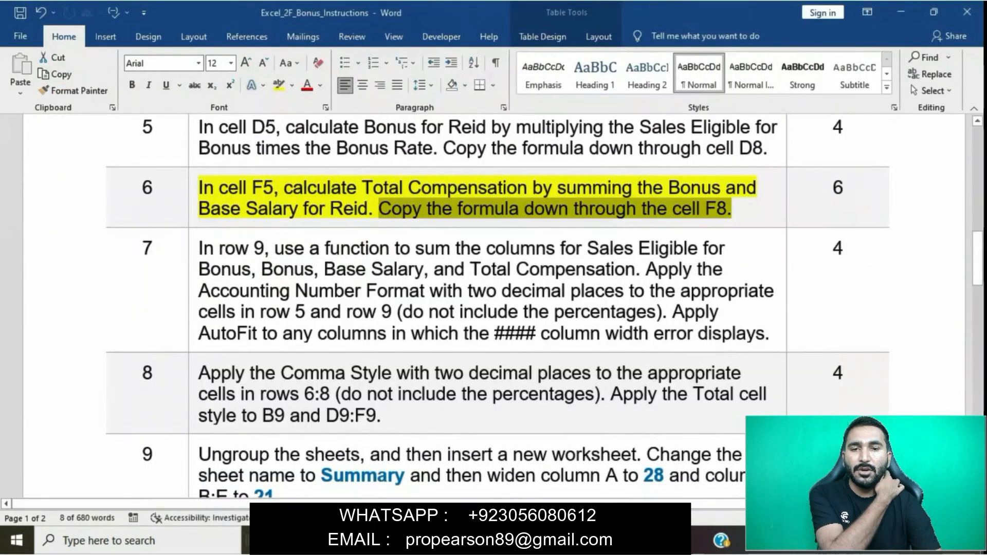
left_click(458, 208)
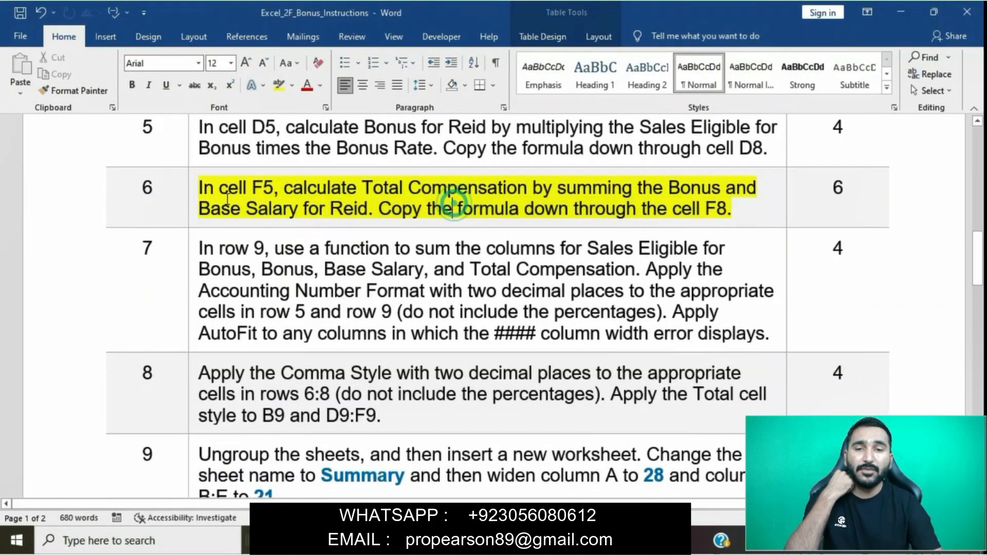
left_click(193, 190)
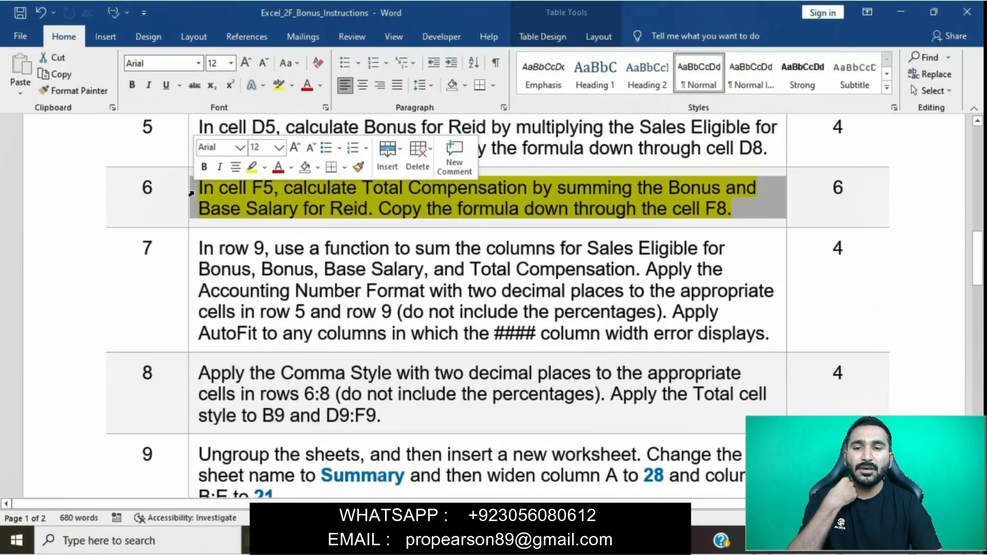
left_click(251, 167)
Highlight the whole step 7 instruction in yellow and select its sentence about summing the columns in row 9
scroll(314, 262, "down", 2)
scroll(314, 263, "down", 1)
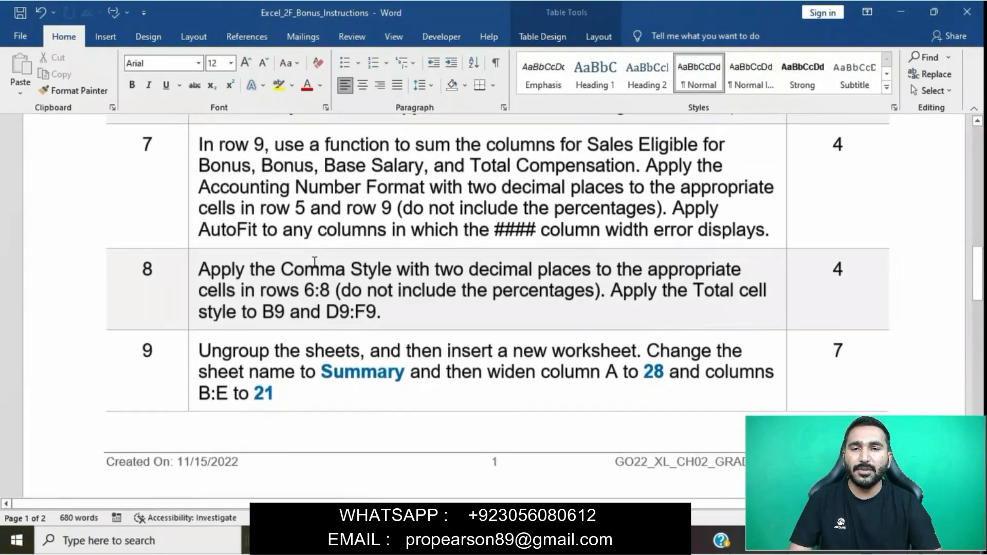
left_click(194, 140)
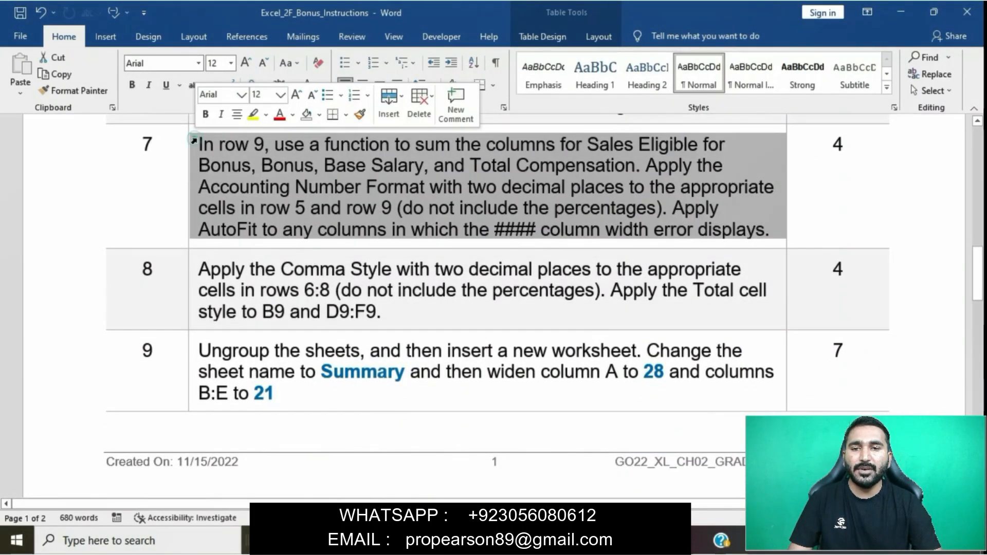
left_click(252, 114)
left_click(289, 182)
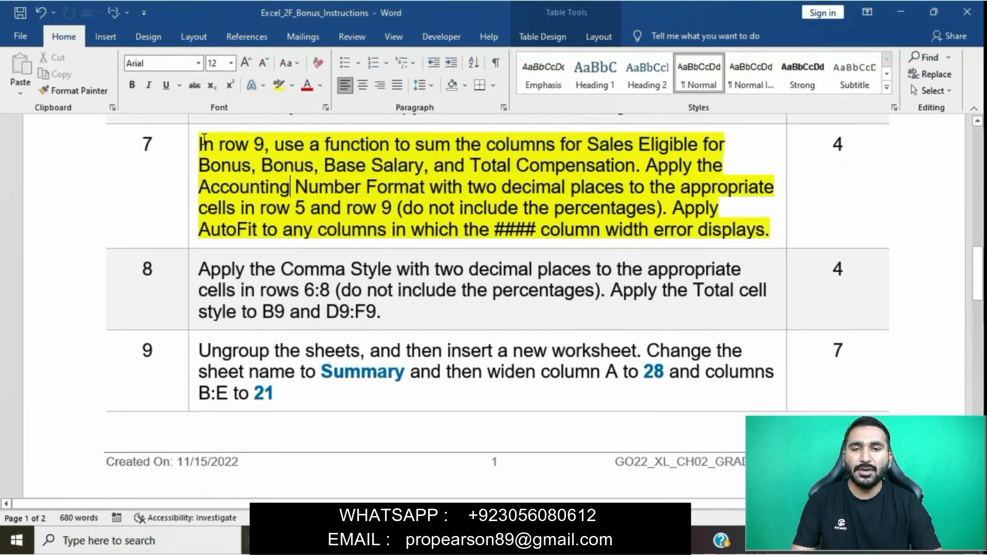
left_click_drag(202, 144, 622, 176)
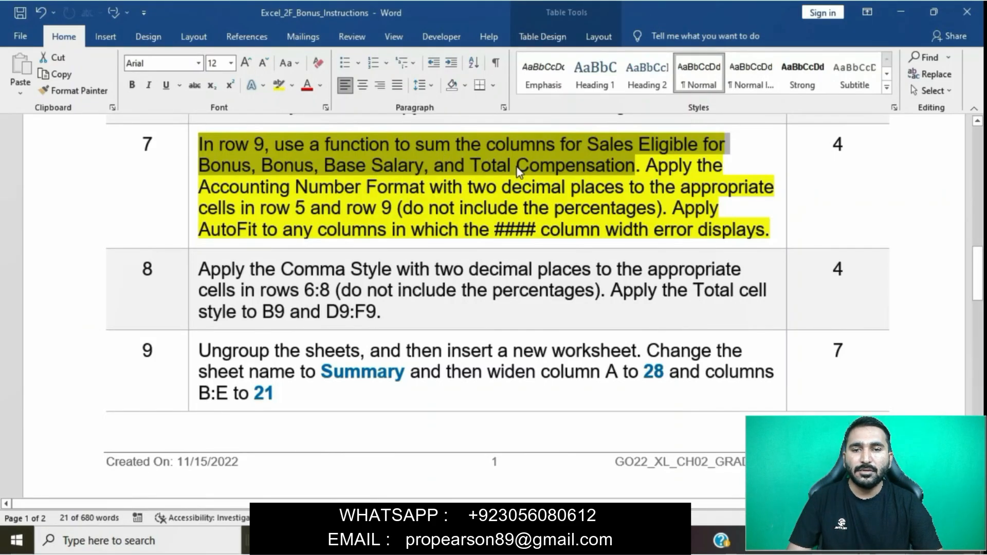
Switch to Excel and enter =SUM(B5:B8) in cell B9 to total the Sales Eligible for Bonus column
left_click(524, 541)
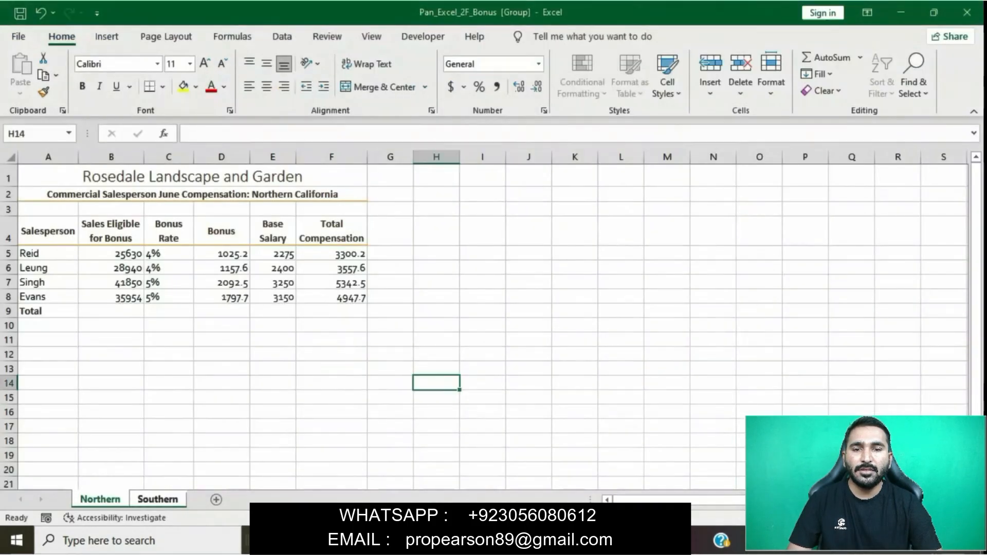
left_click(116, 311)
type("=")
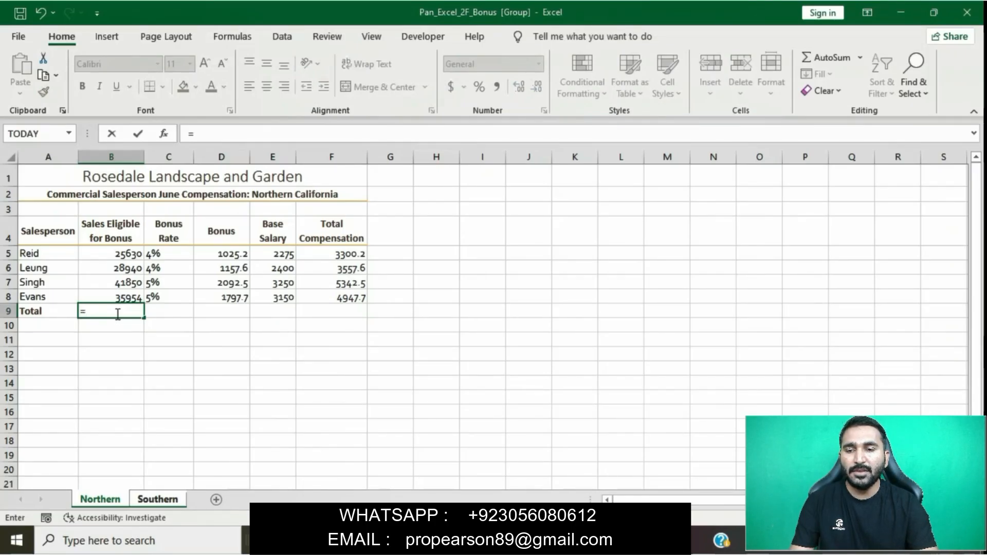
type("SUM")
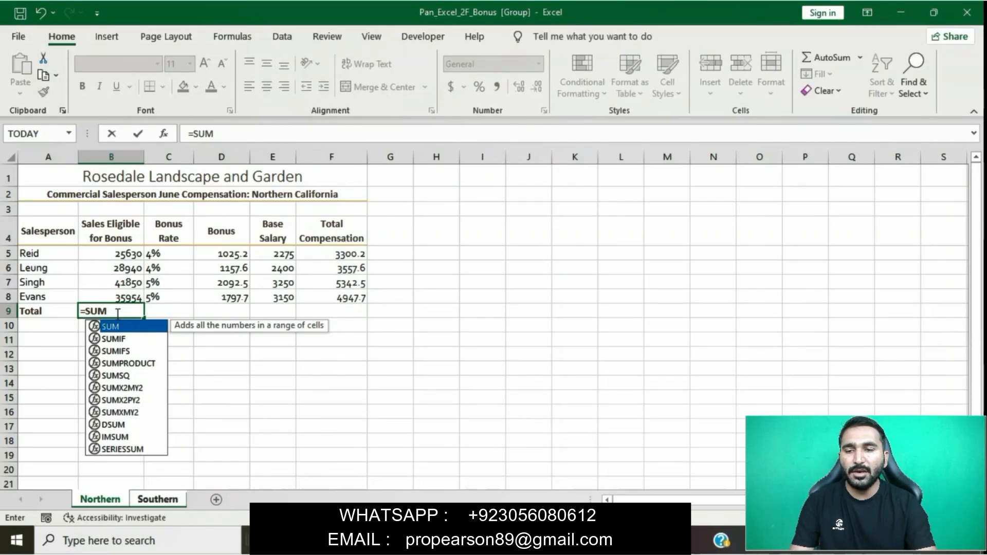
type("(")
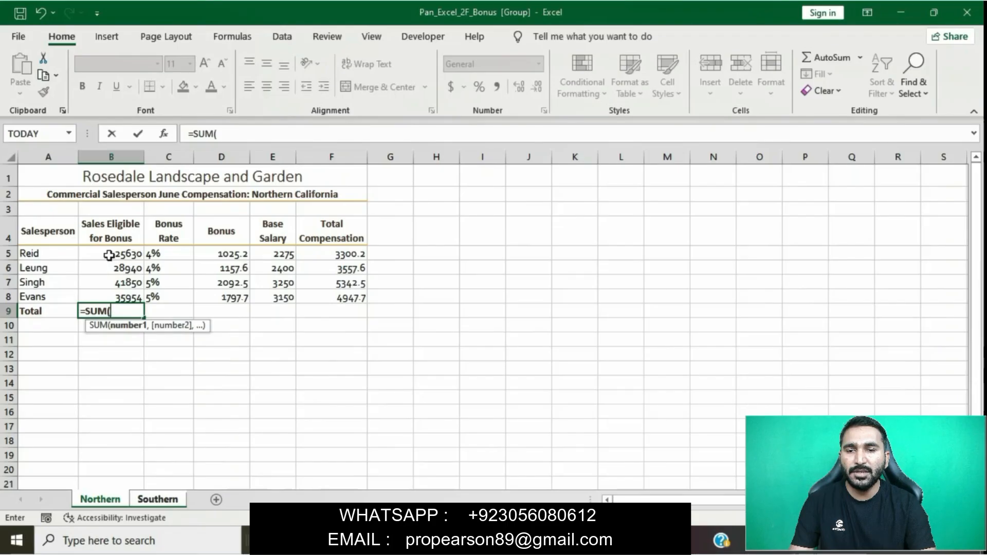
left_click(109, 255)
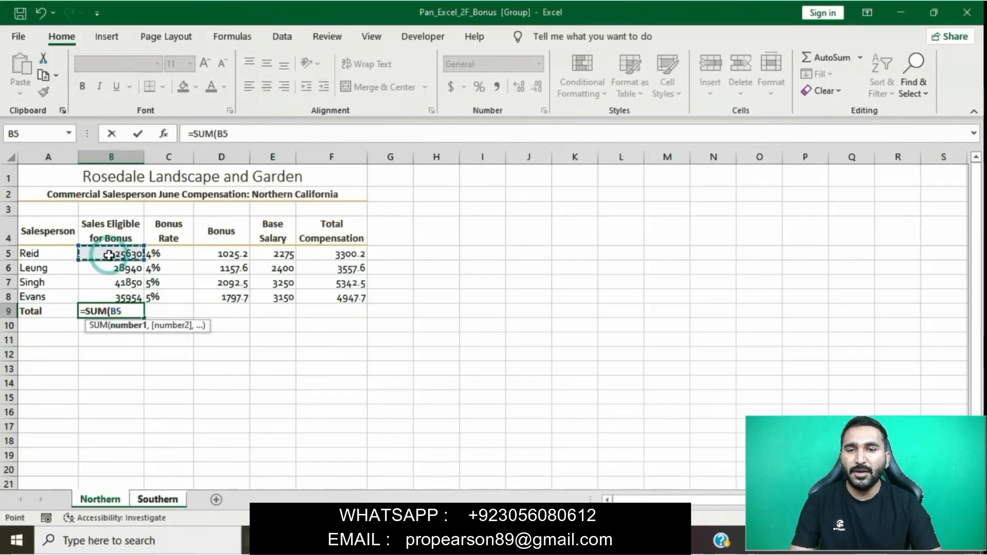
left_click_drag(107, 255, 103, 292)
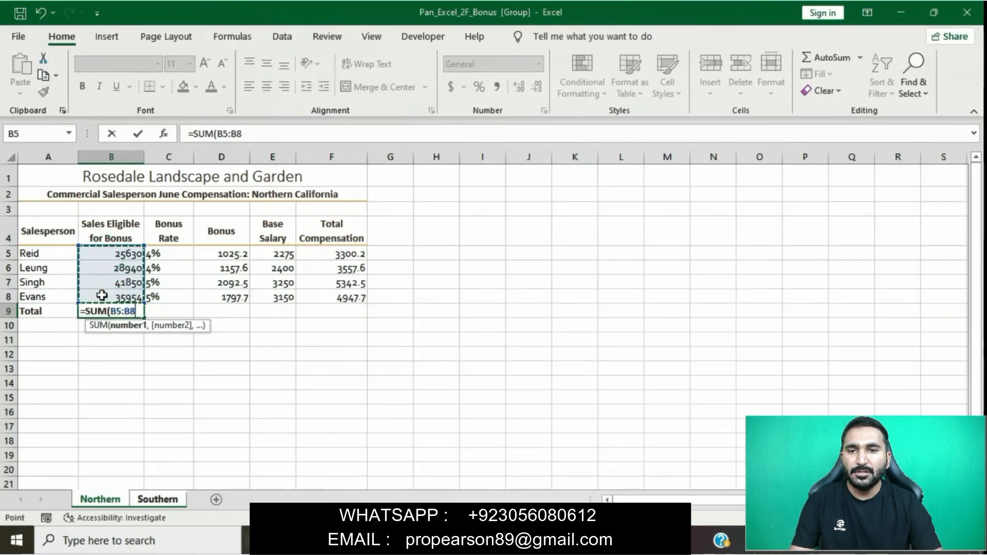
type(")")
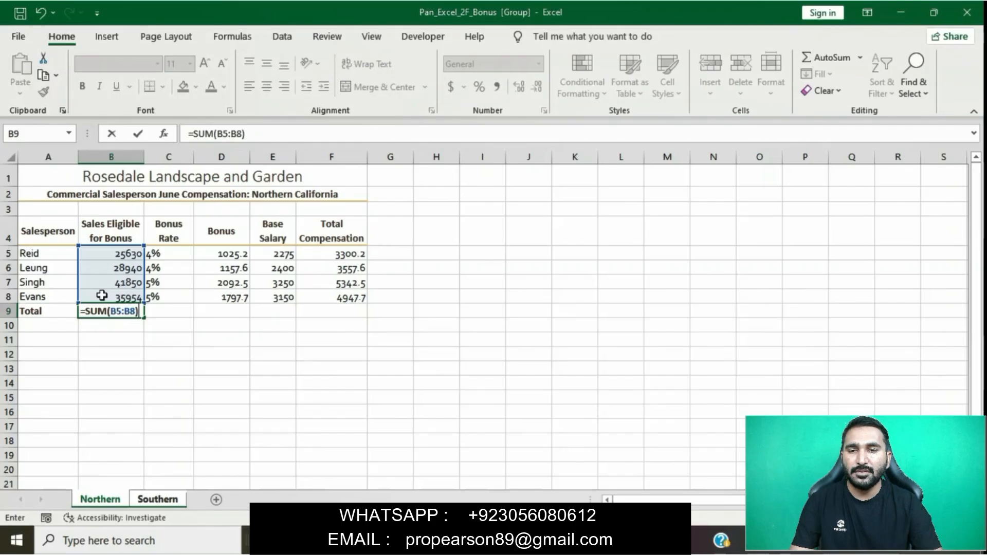
key("Tab")
Enter =SUM(C5:C8) in cell C9 under the Bonus Rate column
key("BackSpace")
type("=")
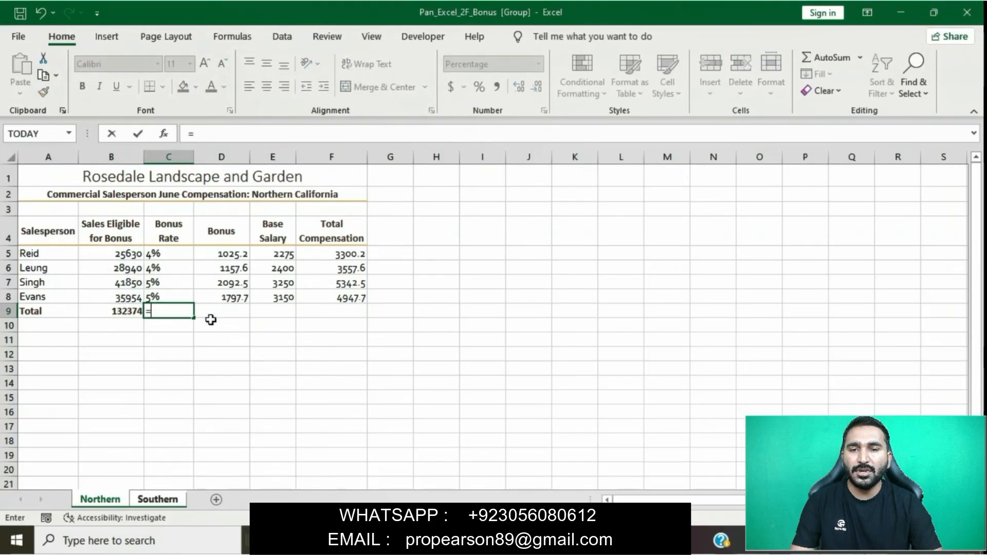
type("SUM")
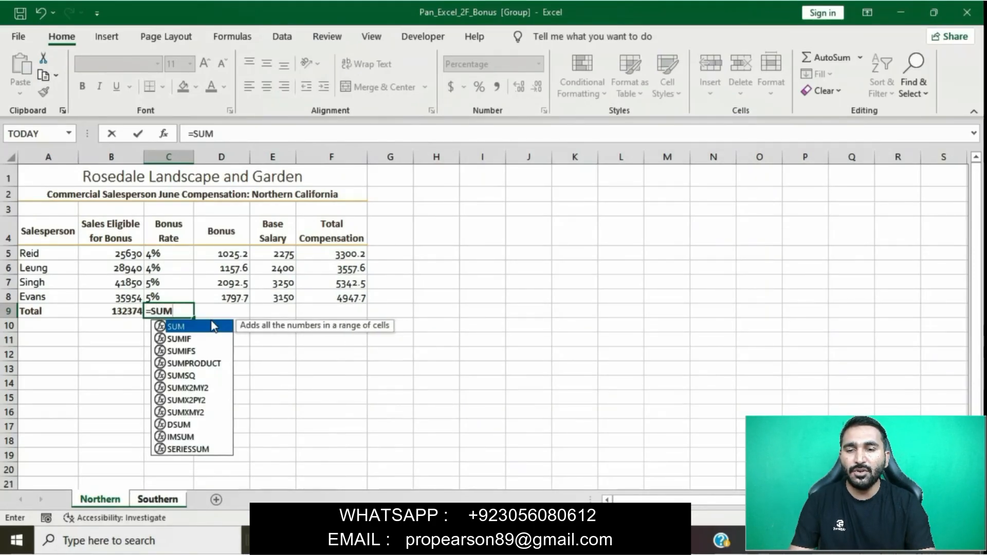
double_click(177, 327)
left_click_drag(163, 260, 162, 296)
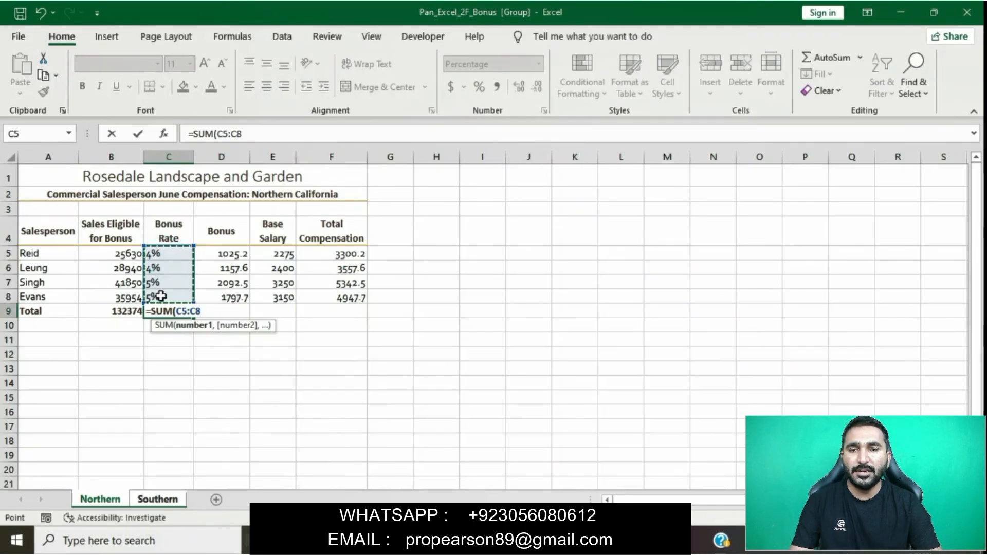
type(")")
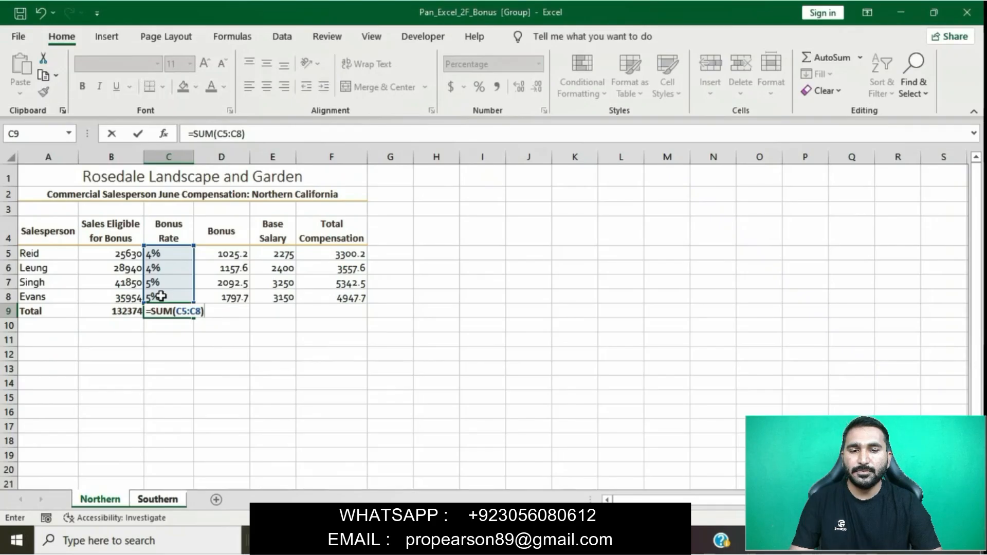
key("Tab")
left_click(162, 311)
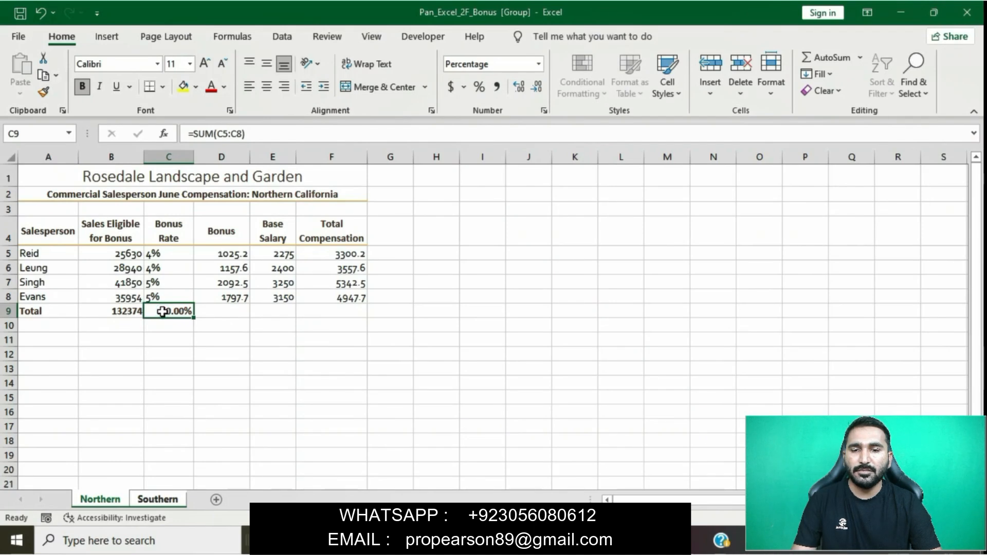
Fill the B9 sum formula across row 9 through cell F9
left_click(136, 311)
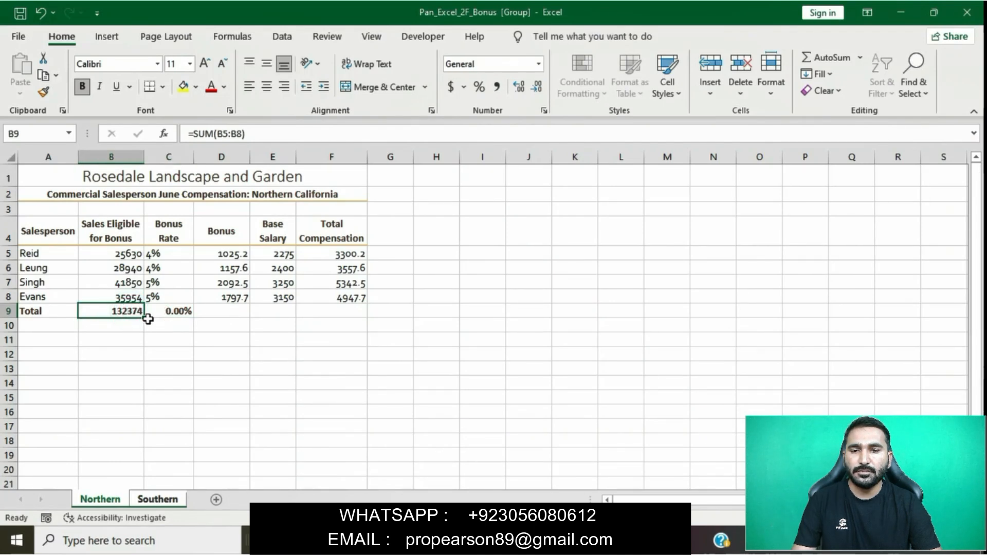
left_click_drag(145, 318, 347, 310)
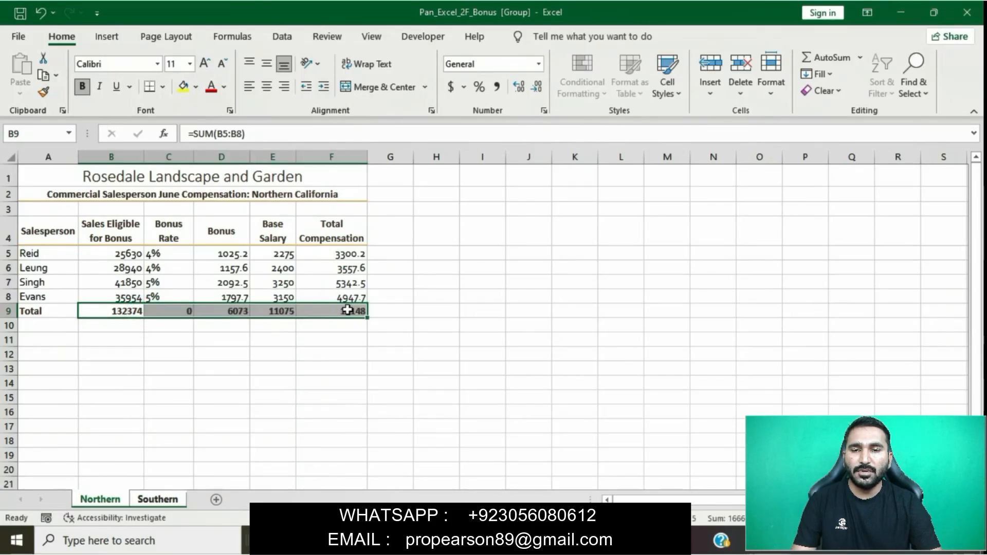
left_click(303, 378)
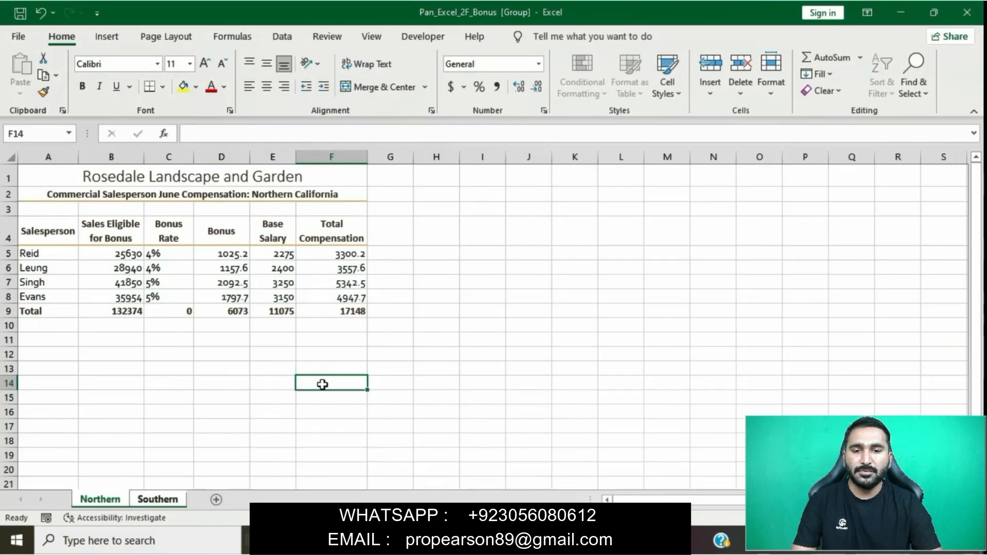
Check step 7 in the Word instructions, return to Excel and clear the Bonus Rate total in cell C9
key("alt+Tab")
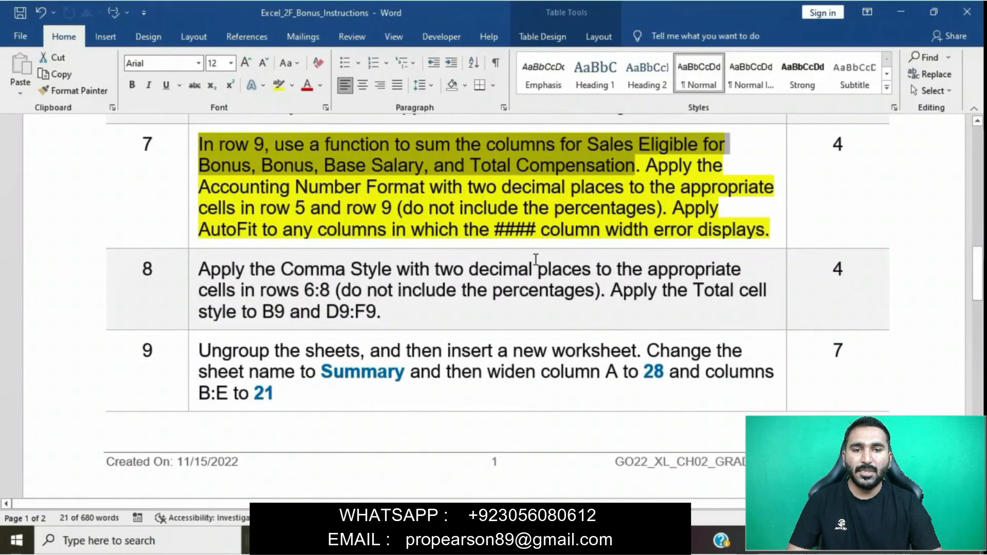
left_click(519, 187)
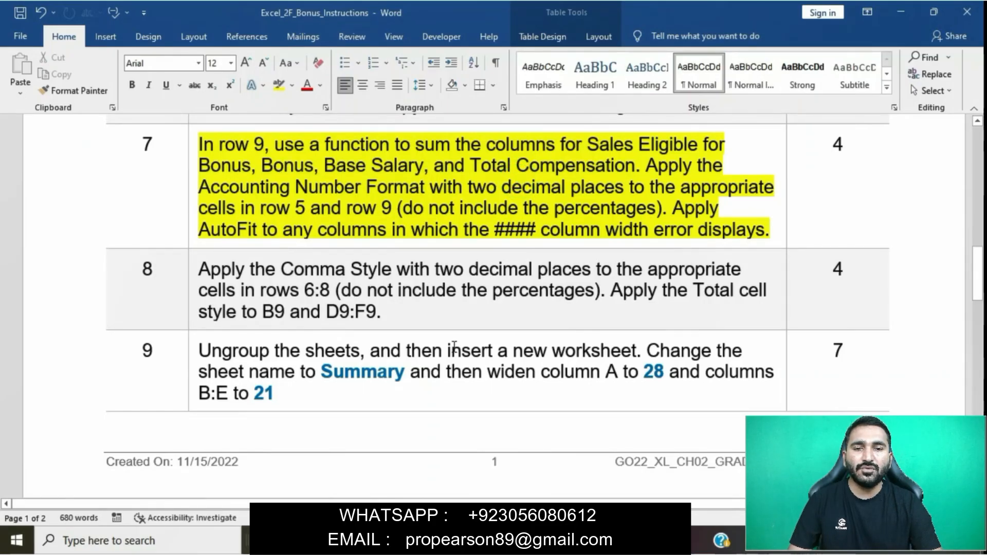
key("alt+Tab")
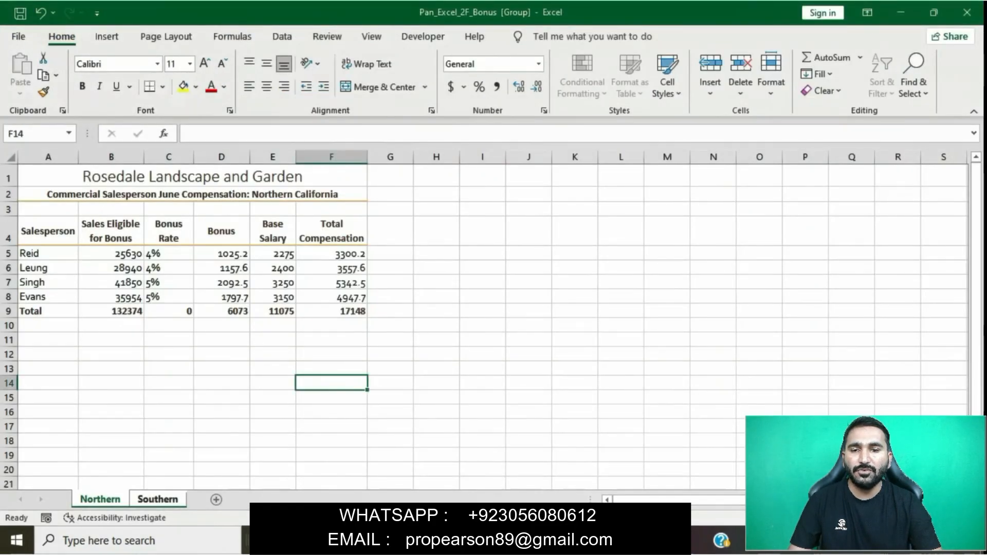
key("alt+Tab")
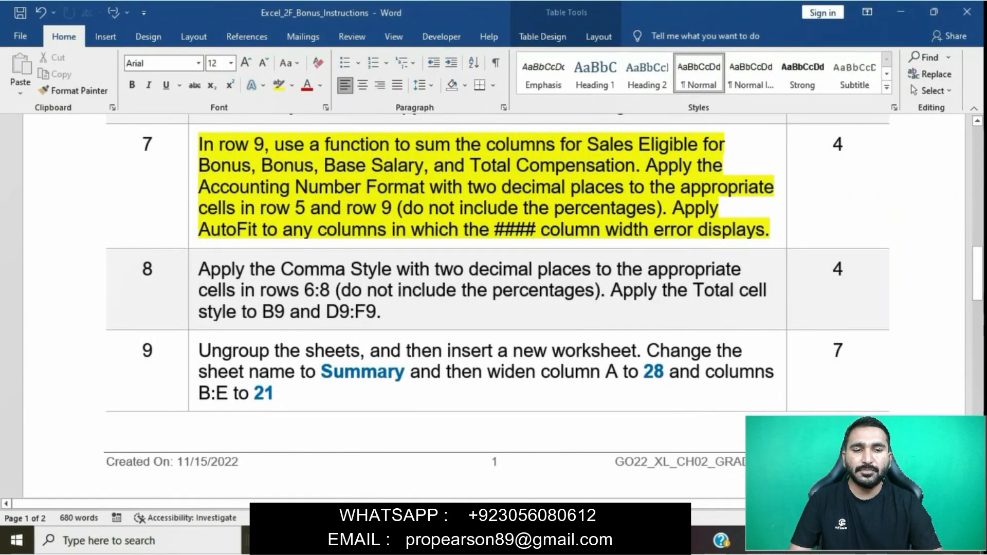
key("alt+Tab")
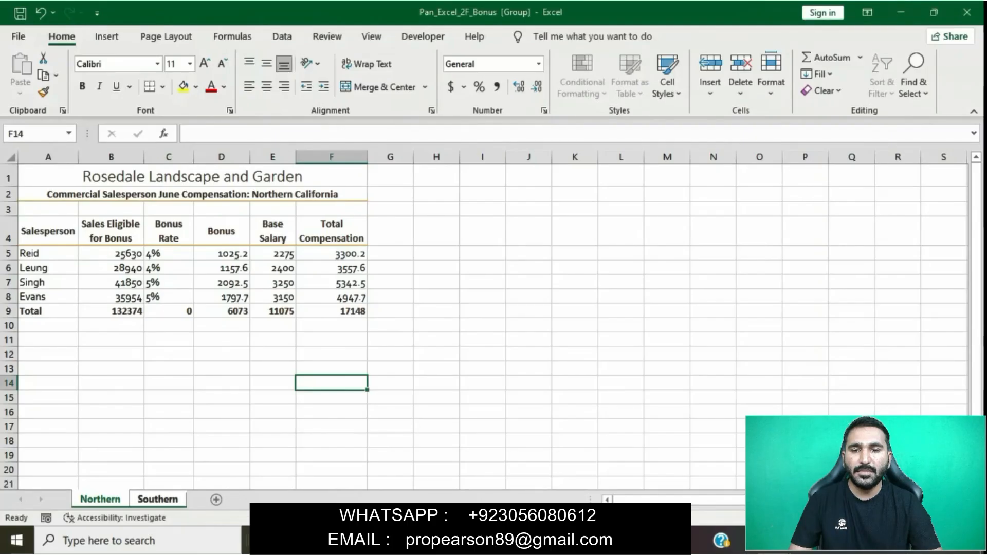
left_click(171, 311)
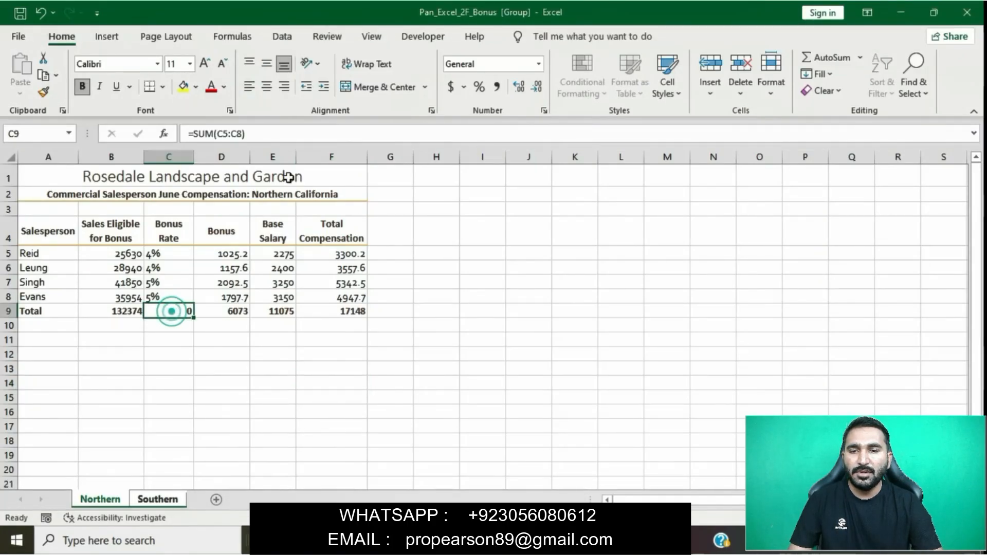
left_click(266, 127)
left_click_drag(260, 129, 188, 134)
key("BackSpace")
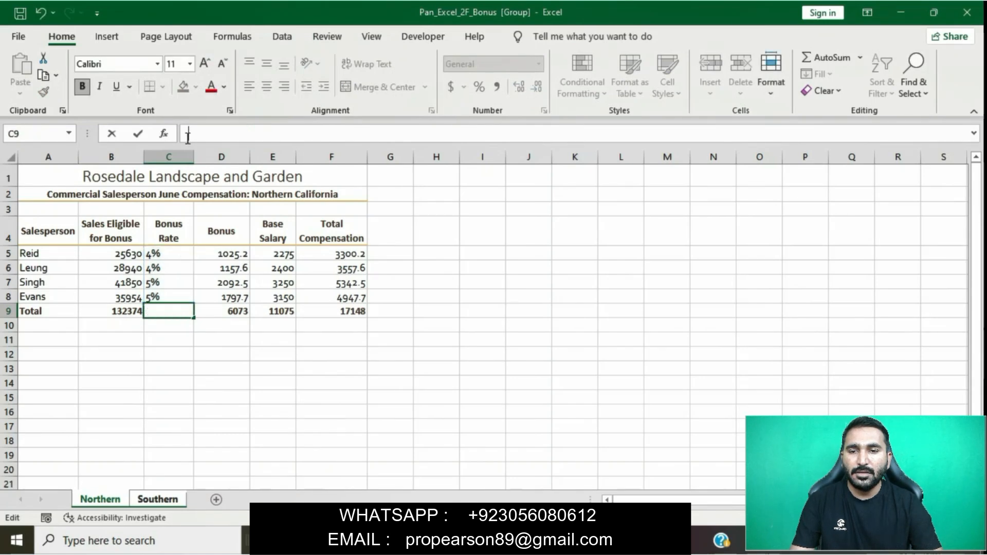
key("Tab")
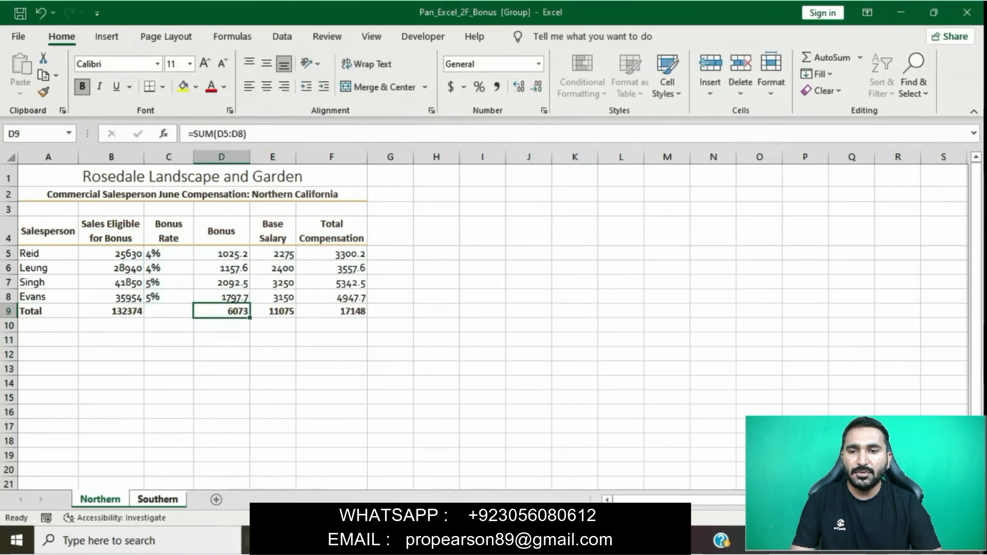
Dismiss the low-battery notice and select step 7's sentence about the Accounting Number Format in the Word instructions
key("alt+Tab")
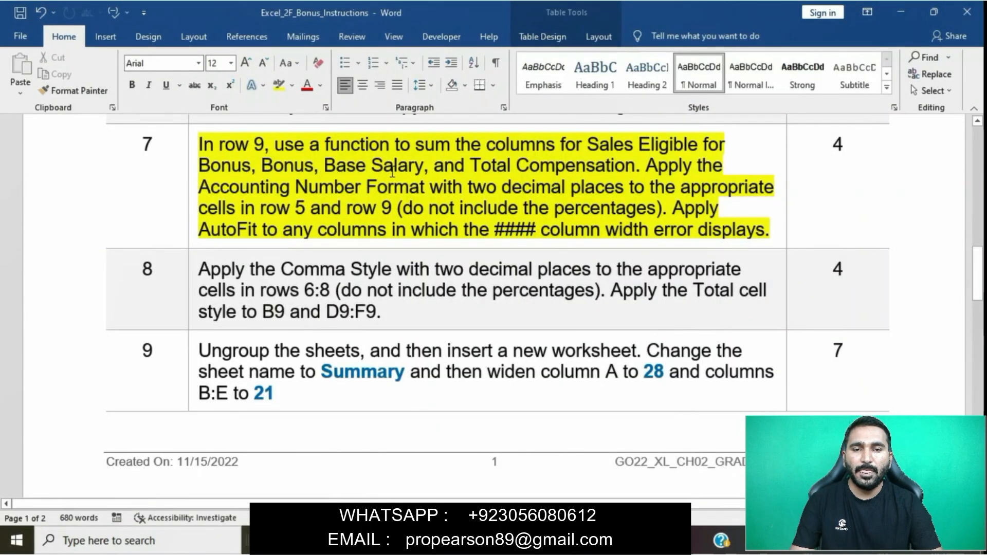
key("alt+Tab")
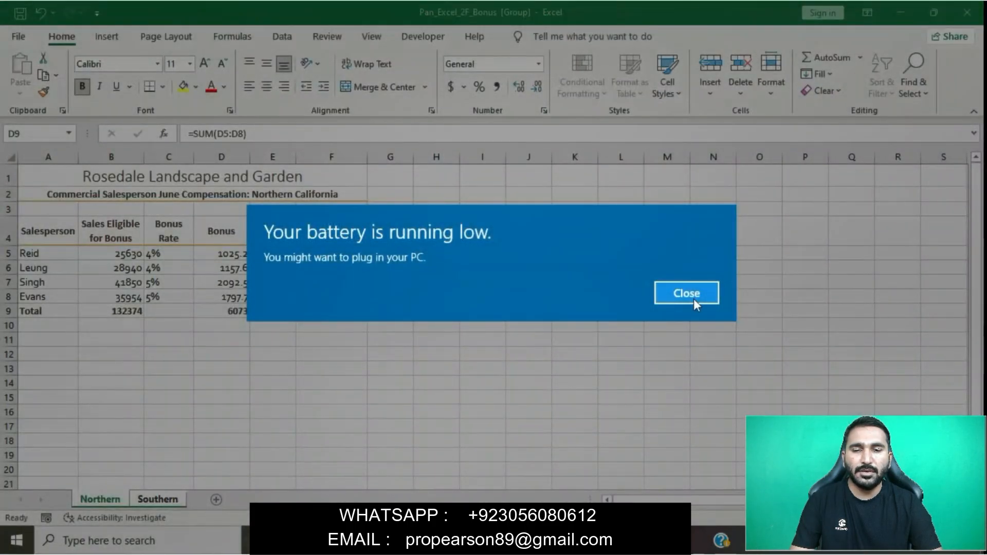
left_click(686, 294)
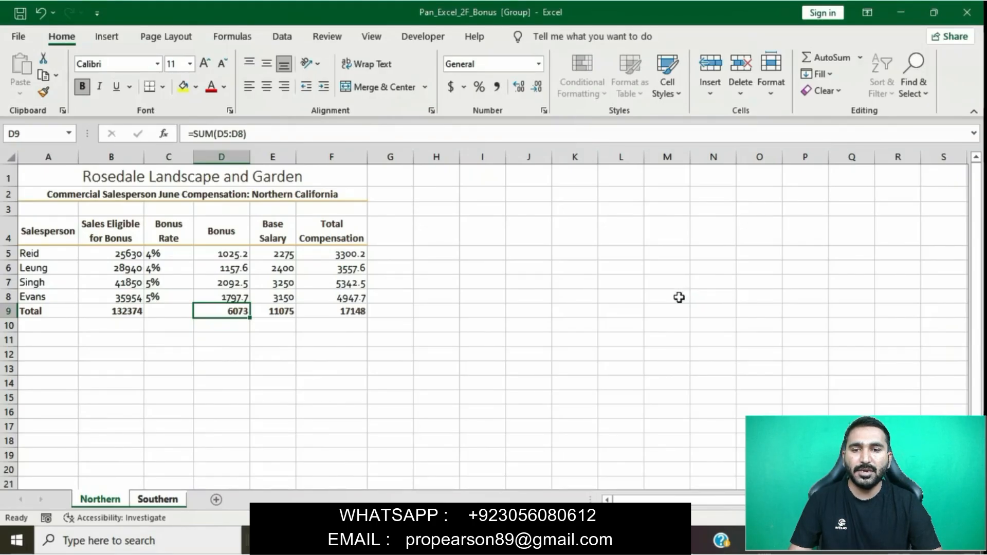
key("alt+Tab")
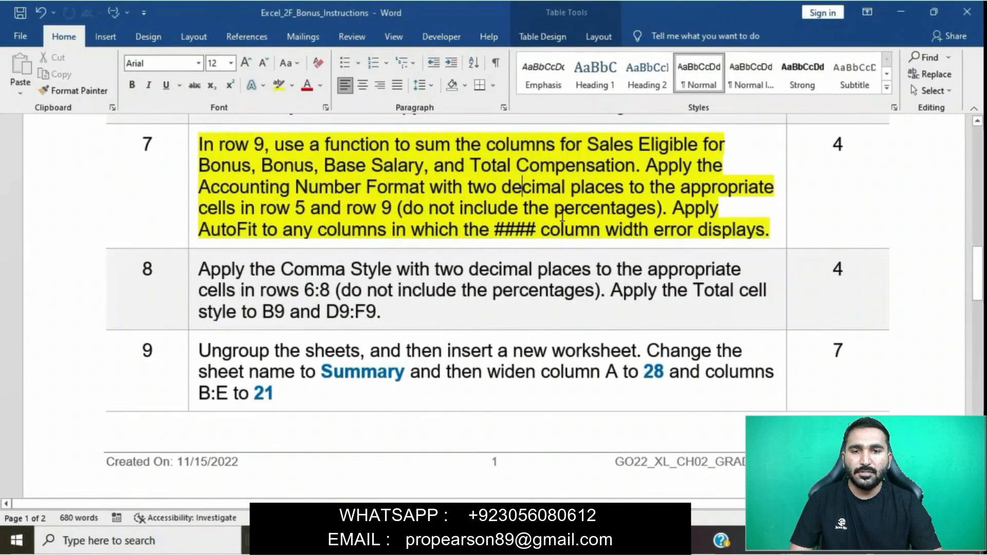
left_click_drag(647, 166, 657, 209)
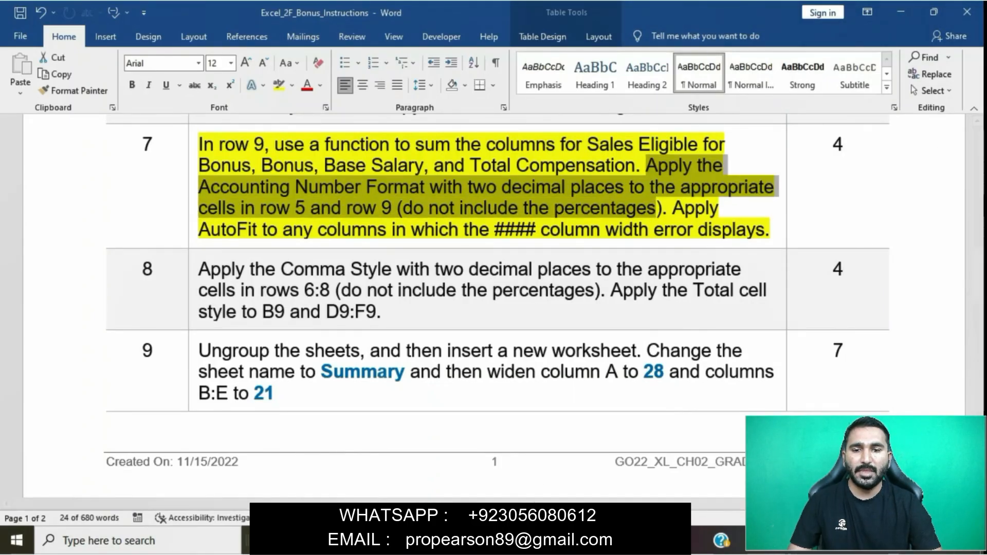
Return to Excel and apply the Accounting Number Format to cells B5 and D5:F5, leaving out the Bonus Rate percentage
key("alt+Tab")
left_click_drag(114, 254, 350, 251)
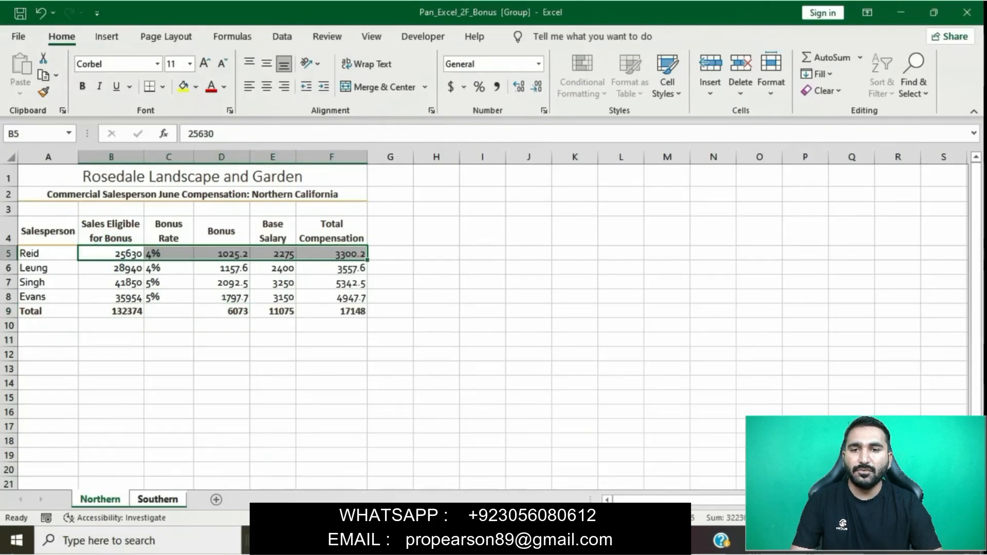
key("alt+Tab")
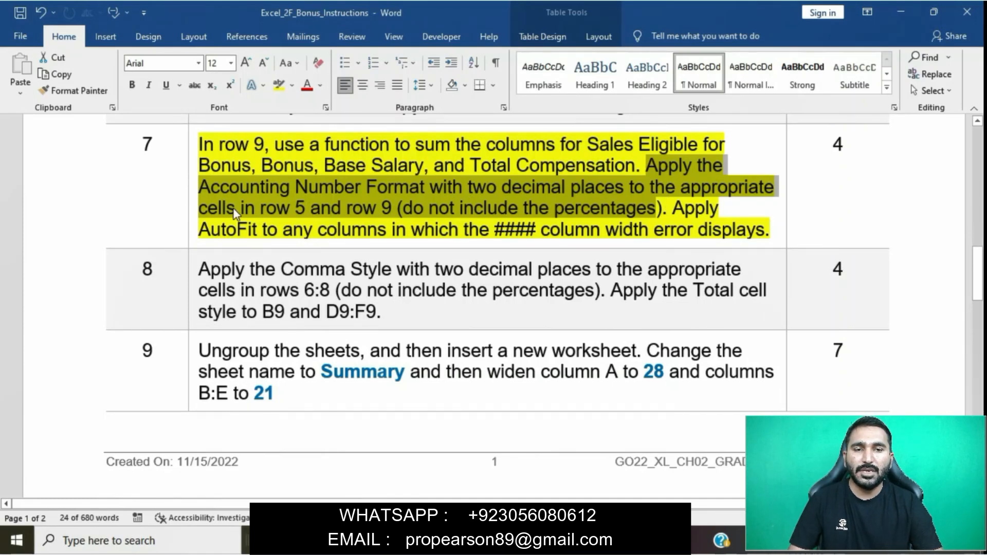
left_click(452, 540)
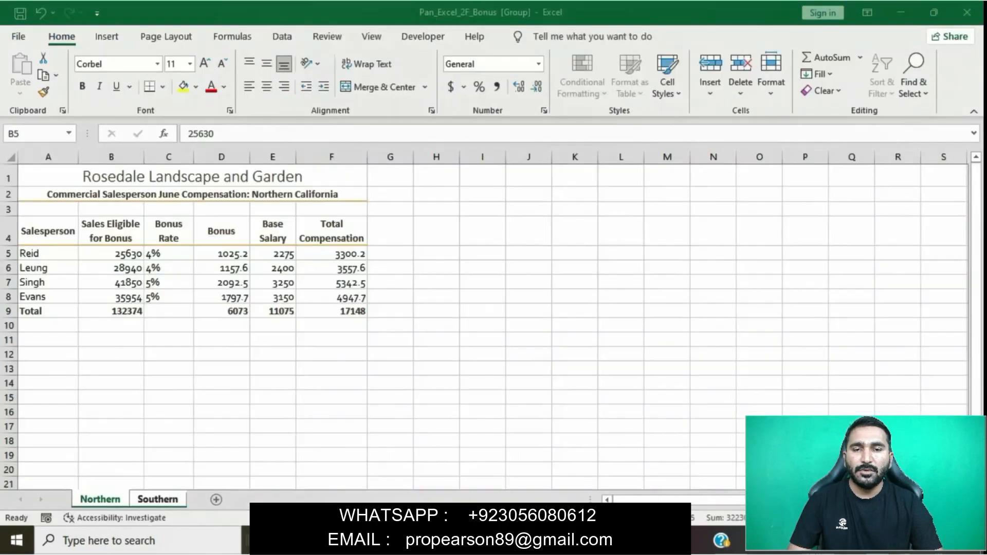
left_click(123, 256)
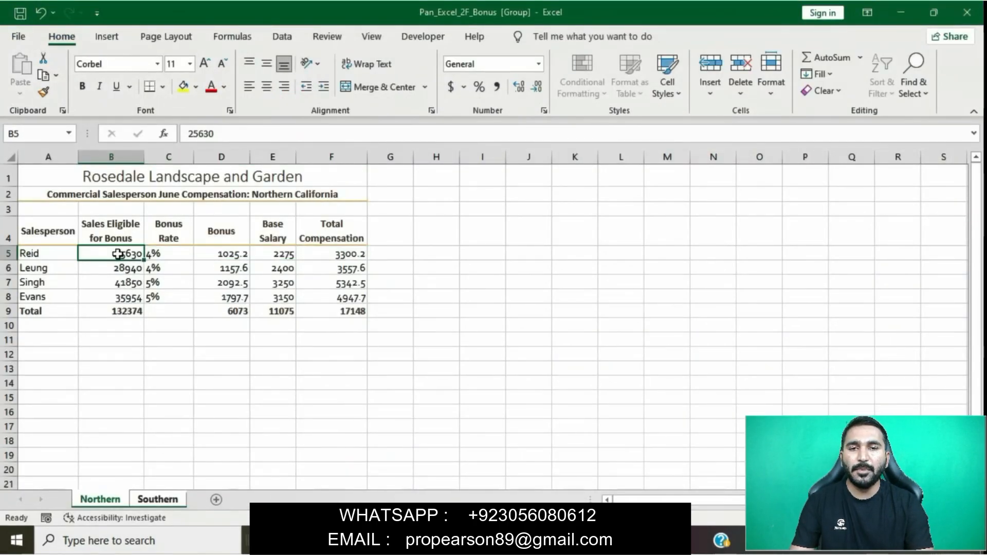
left_click(448, 88)
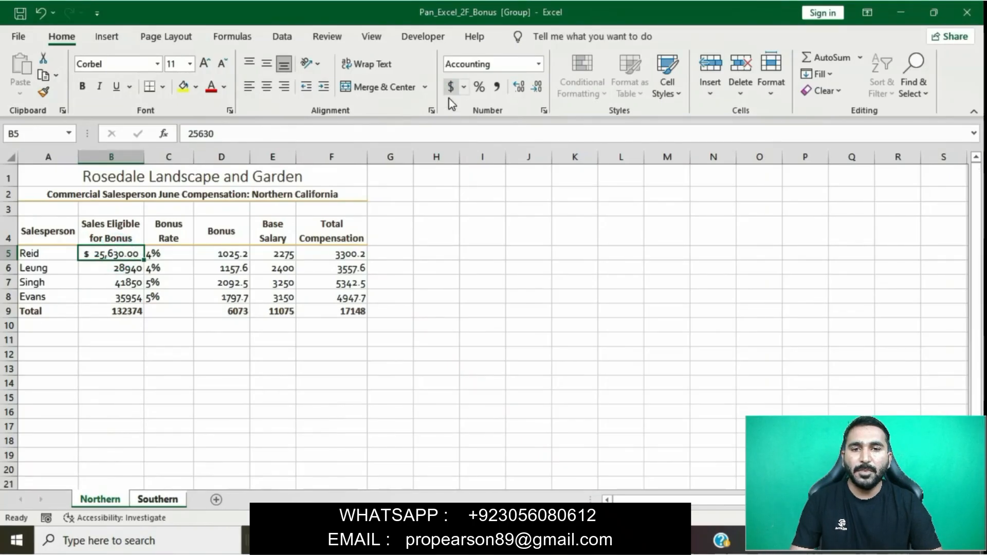
left_click_drag(238, 254, 358, 255)
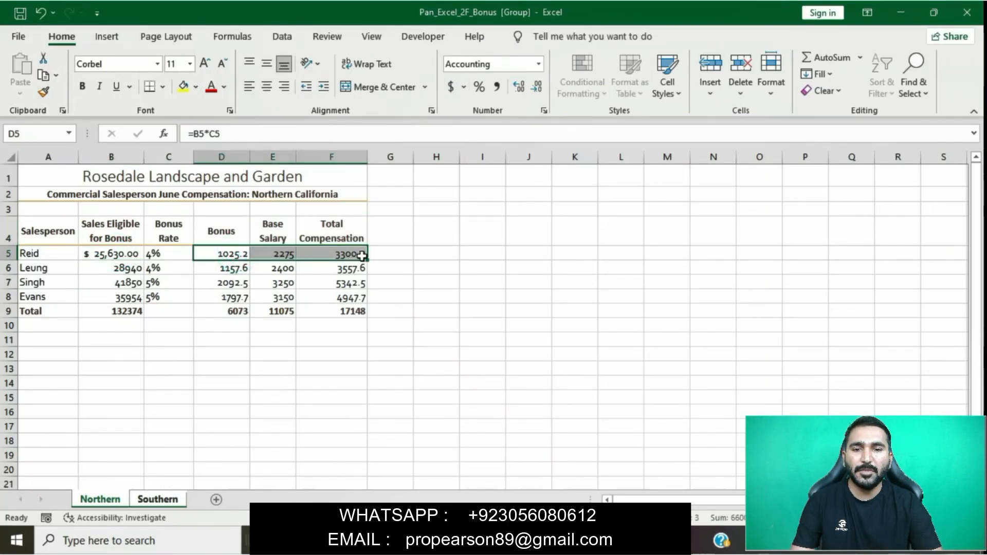
left_click(448, 87)
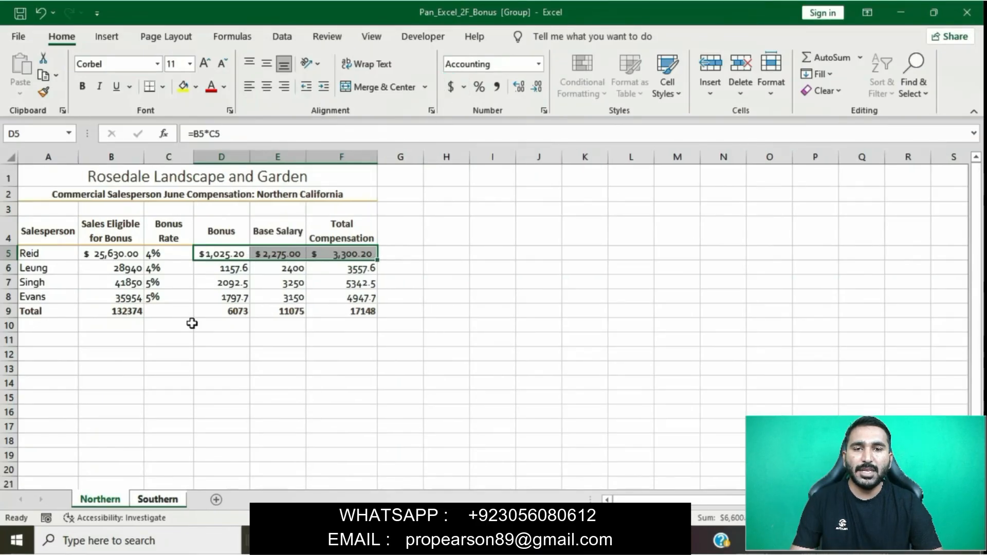
Apply the Accounting Number Format to the totals in cells B9 and D9:F9
left_click(132, 309)
left_click(451, 89)
left_click(242, 311)
left_click_drag(242, 311, 365, 311)
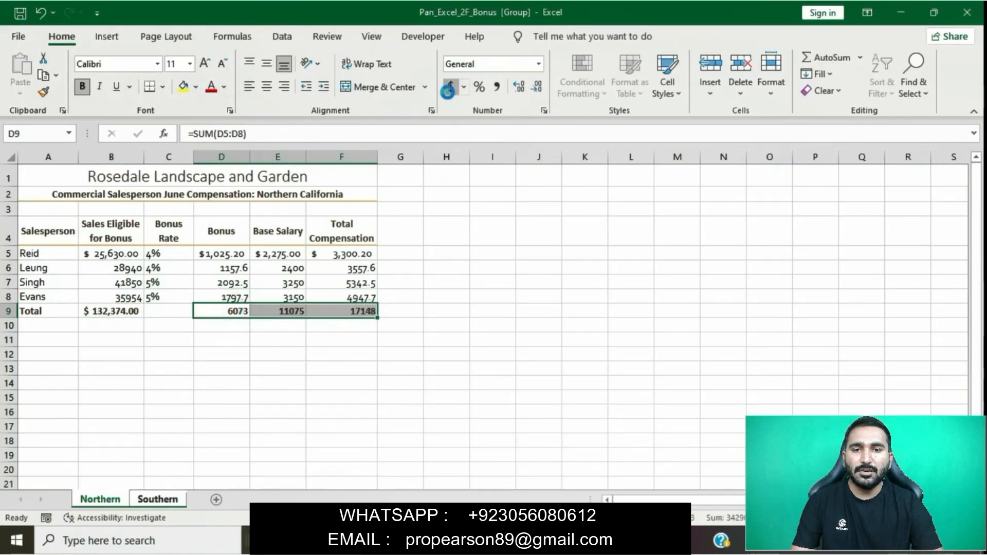
left_click(451, 87)
Select step 7's AutoFit sentence in the Word instructions, and return to Excel to check the columns for #### width errors
key("alt+Tab")
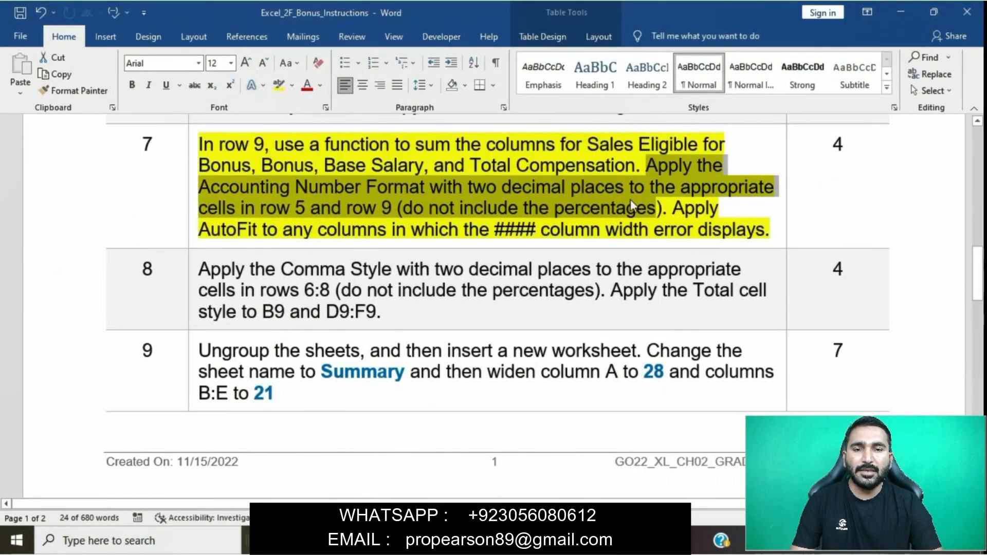
left_click_drag(674, 209, 770, 231)
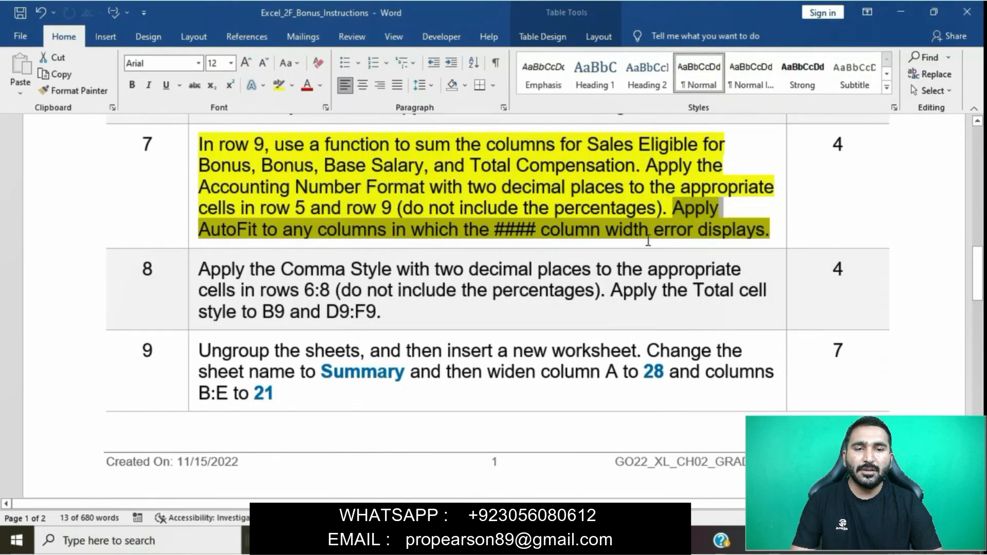
key("alt+Tab")
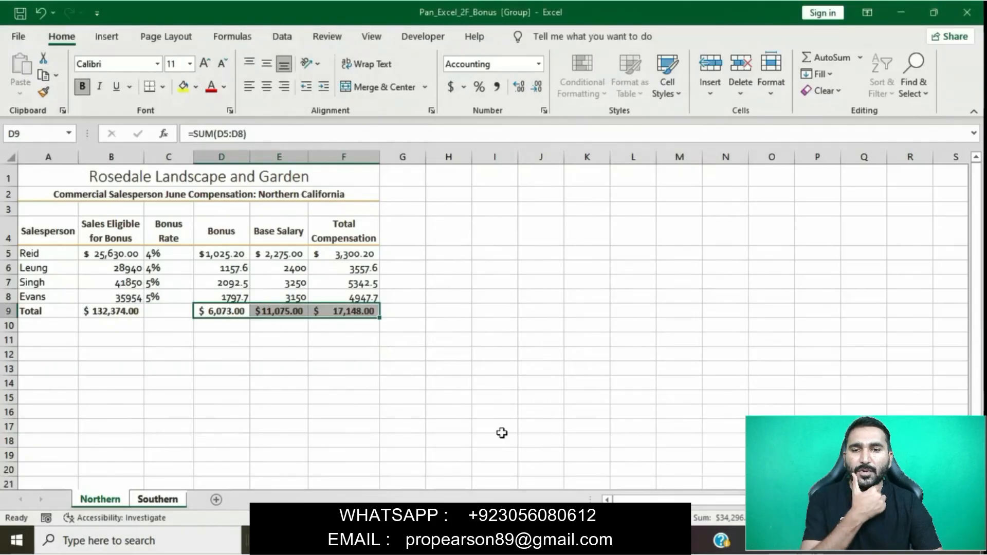
left_click(491, 407)
Switch to the Word instructions, remove the highlight from step 7 and highlight step 8 in yellow
key("alt+Tab")
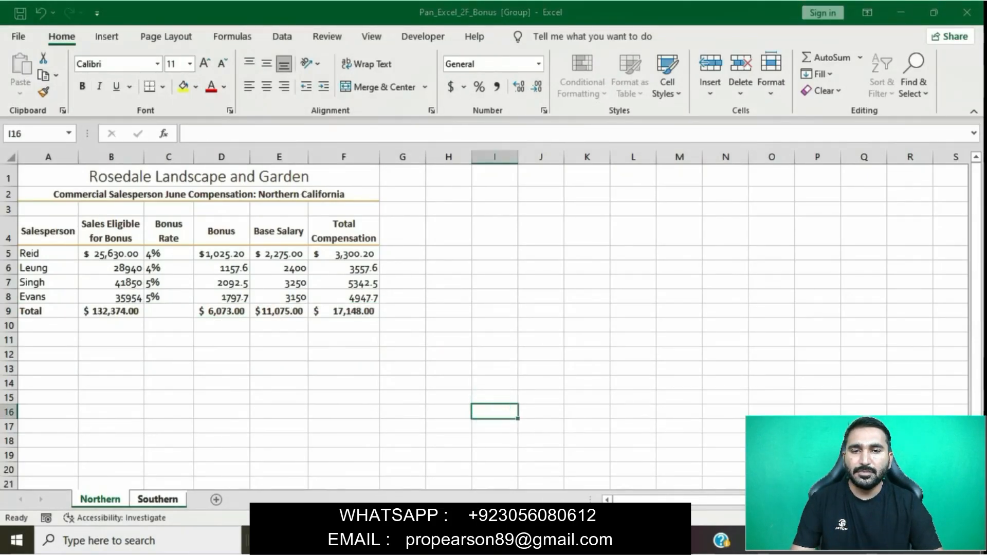
left_click(406, 203)
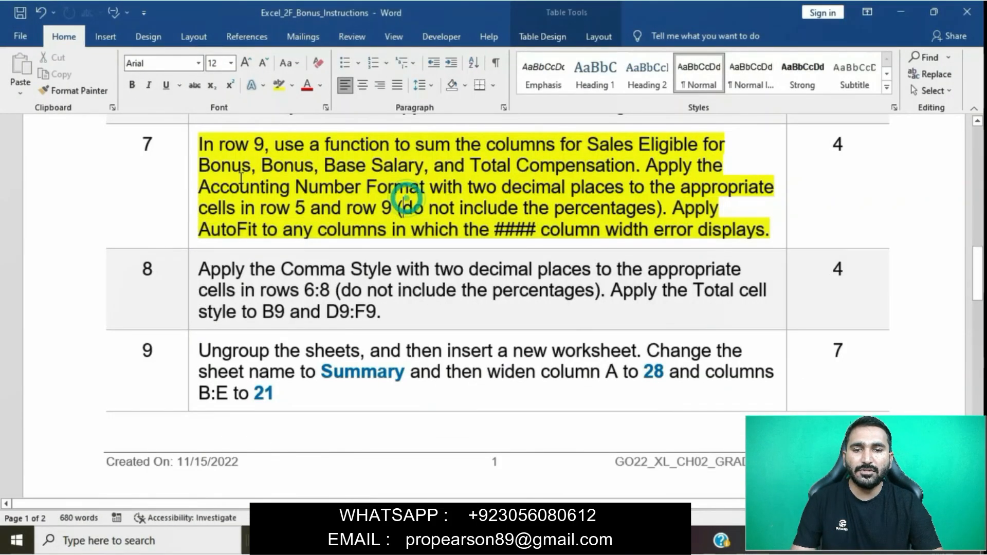
left_click(187, 148)
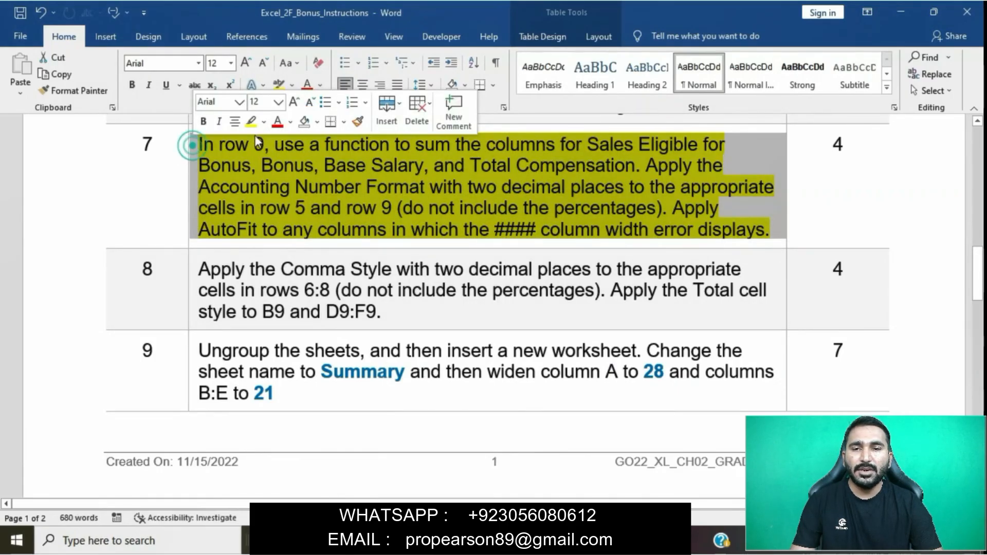
left_click(252, 124)
scroll(196, 231, "down", 1)
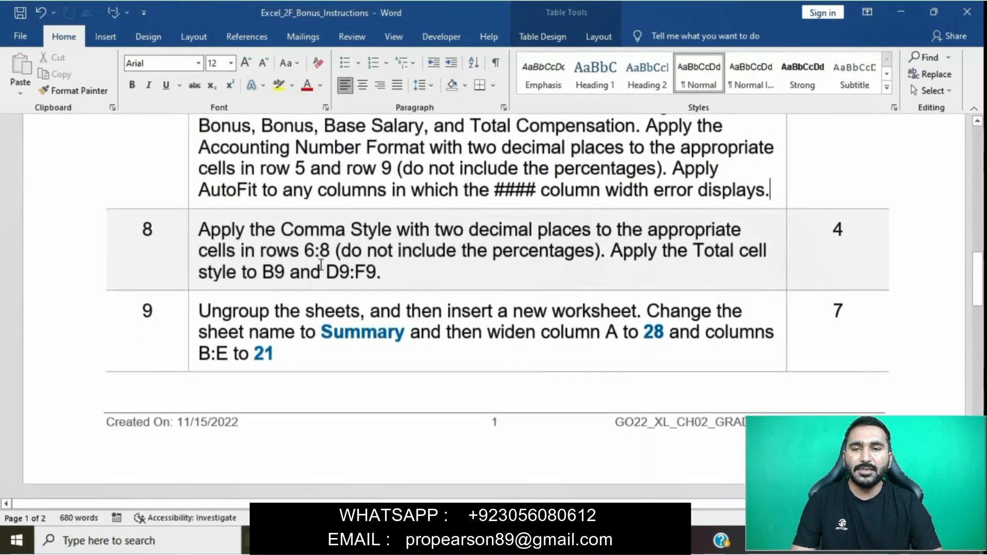
left_click(191, 233)
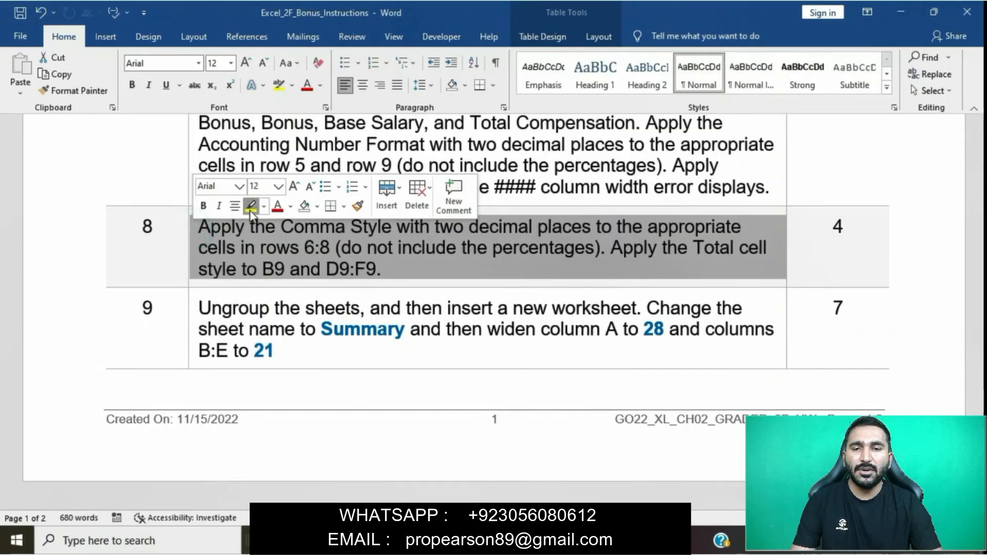
left_click(251, 206)
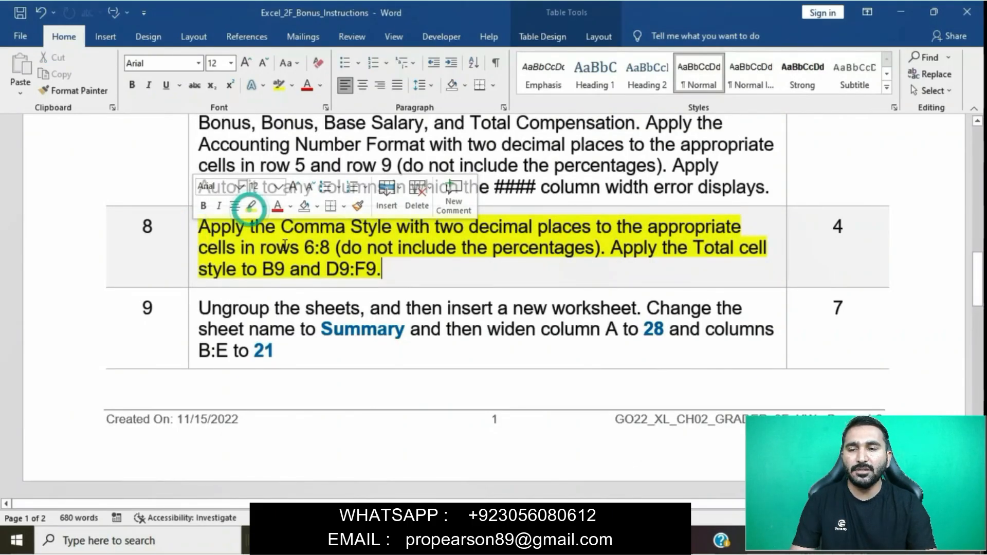
left_click(288, 247)
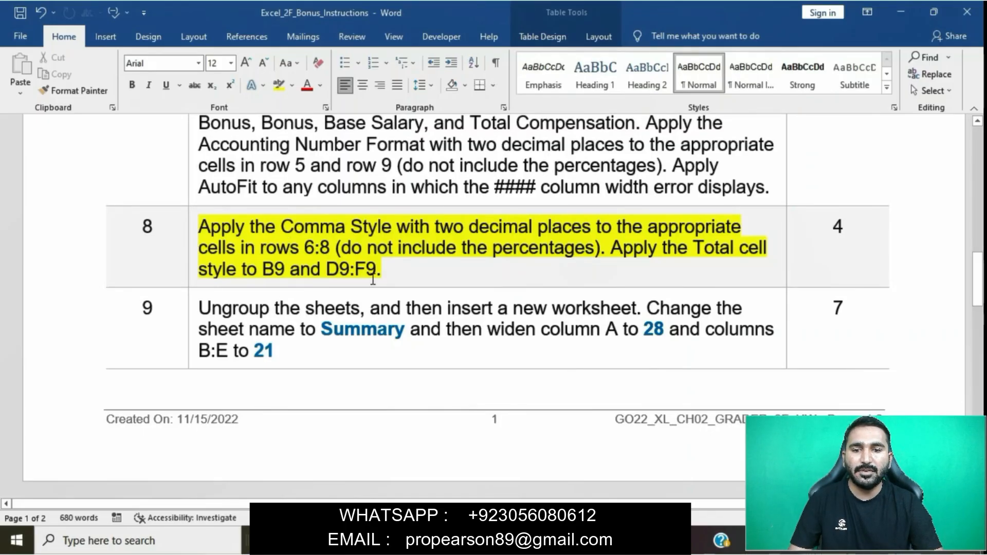
Select step 8's Comma Style sentence in Word, return to Excel and apply the Comma Style to cells B6:B8 and D6:F8
left_click_drag(199, 231, 597, 249)
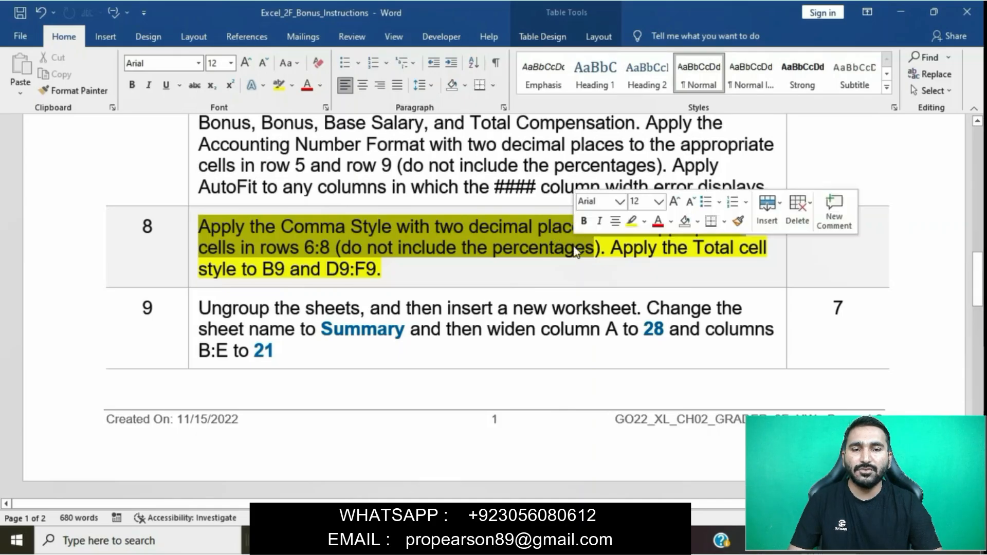
left_click(530, 541)
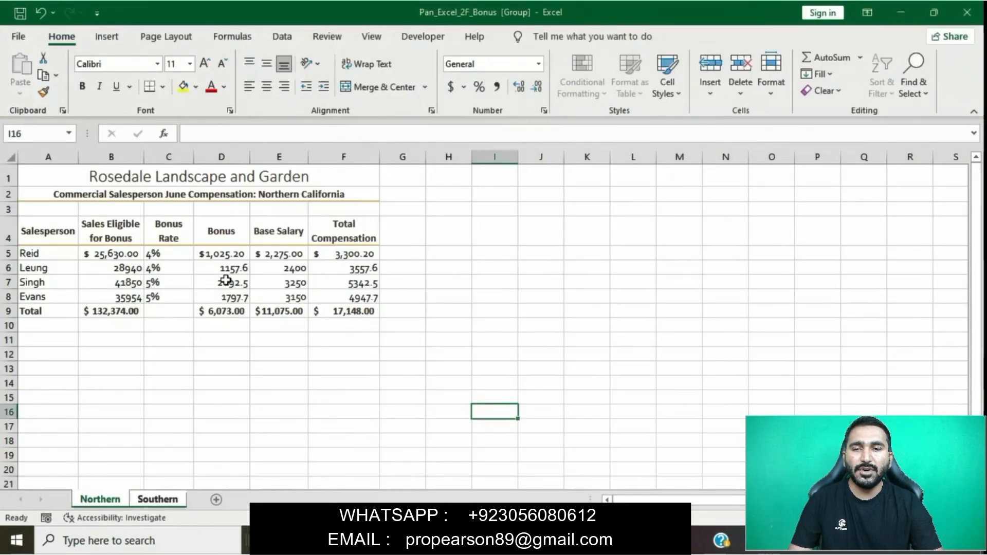
left_click_drag(132, 268, 136, 297)
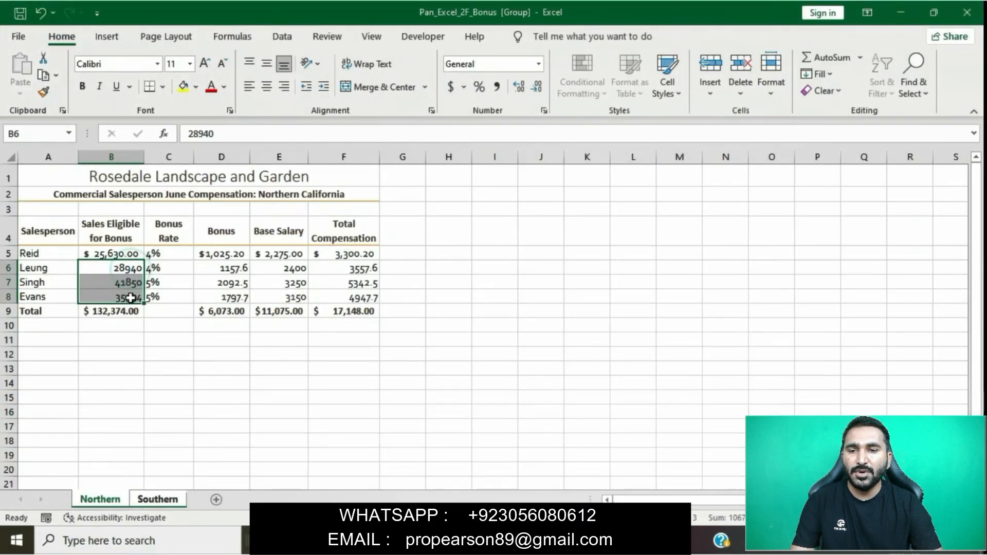
left_click(497, 87)
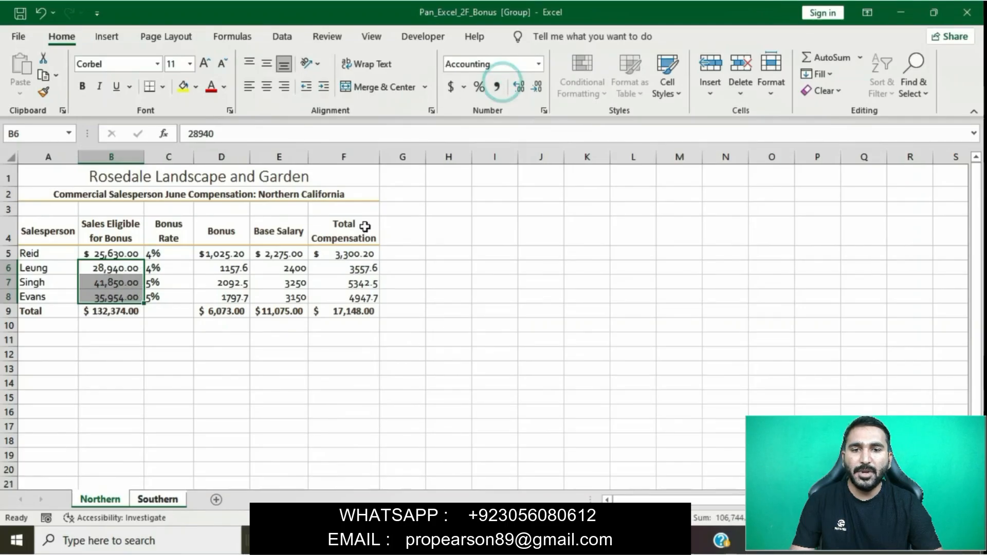
left_click(239, 268)
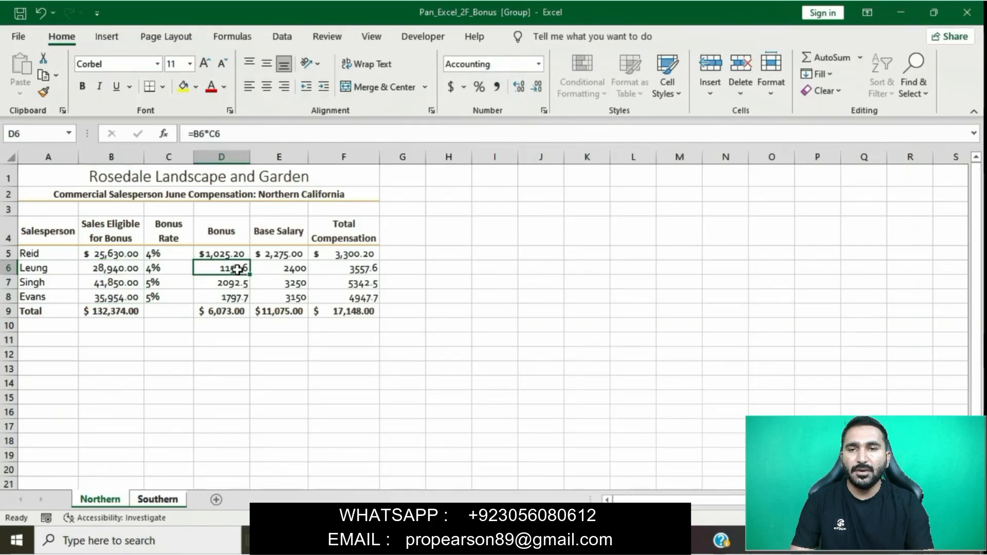
left_click_drag(238, 270, 367, 289)
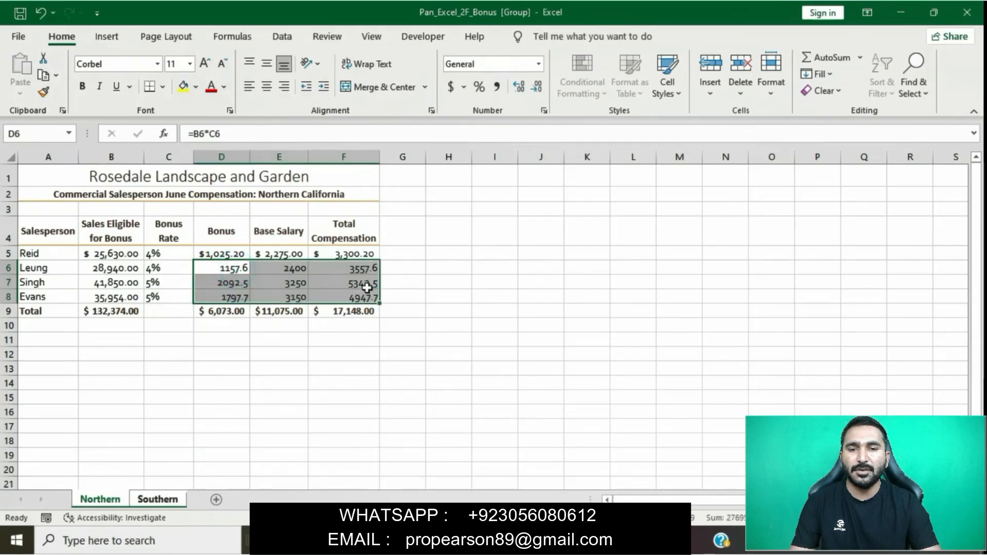
left_click(496, 87)
Switch to the Word instructions and select step 8's sentence about the Total cell style
left_click(488, 541)
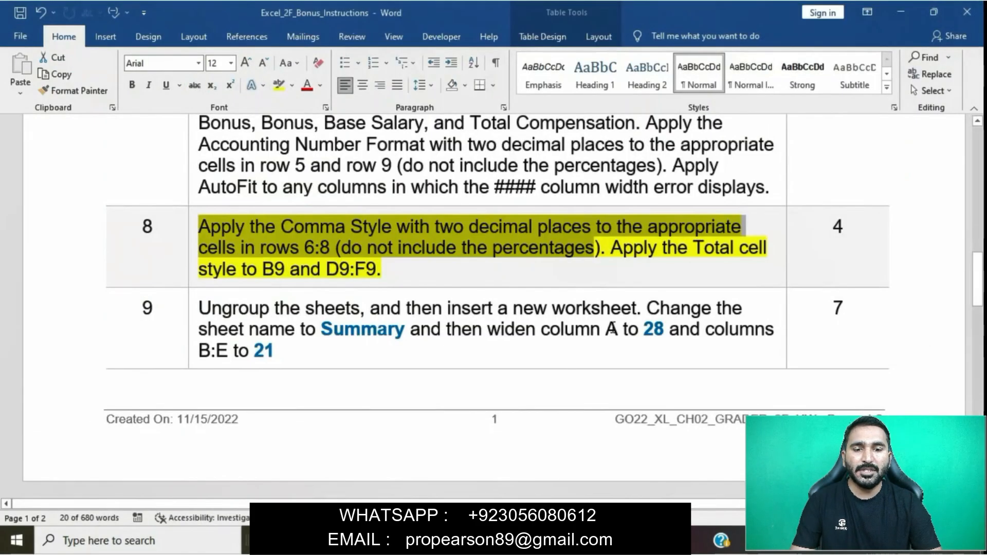
left_click(680, 198)
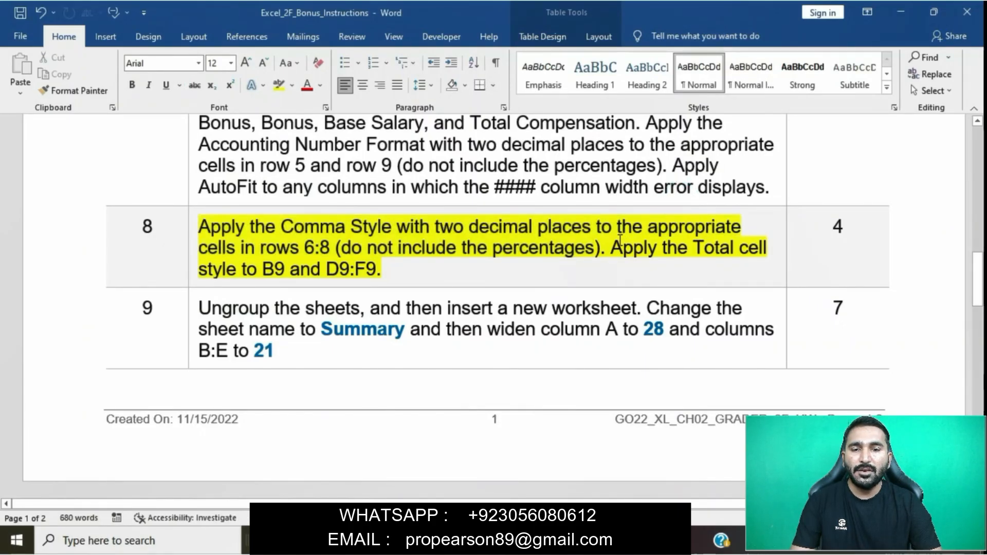
left_click_drag(612, 248, 645, 262)
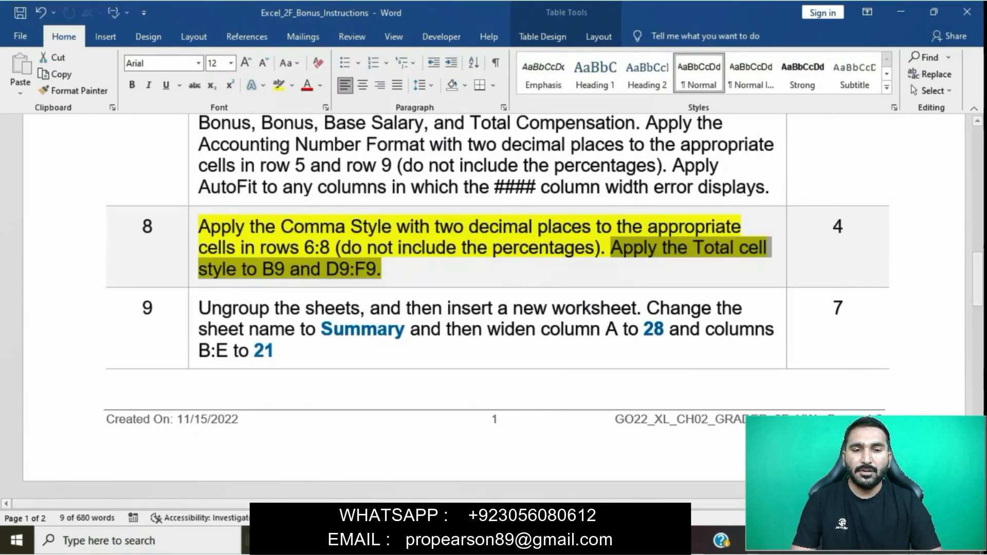
Return to Excel and apply the Total cell style to cells B9 and D9:F9
key("alt+Tab")
left_click(117, 312)
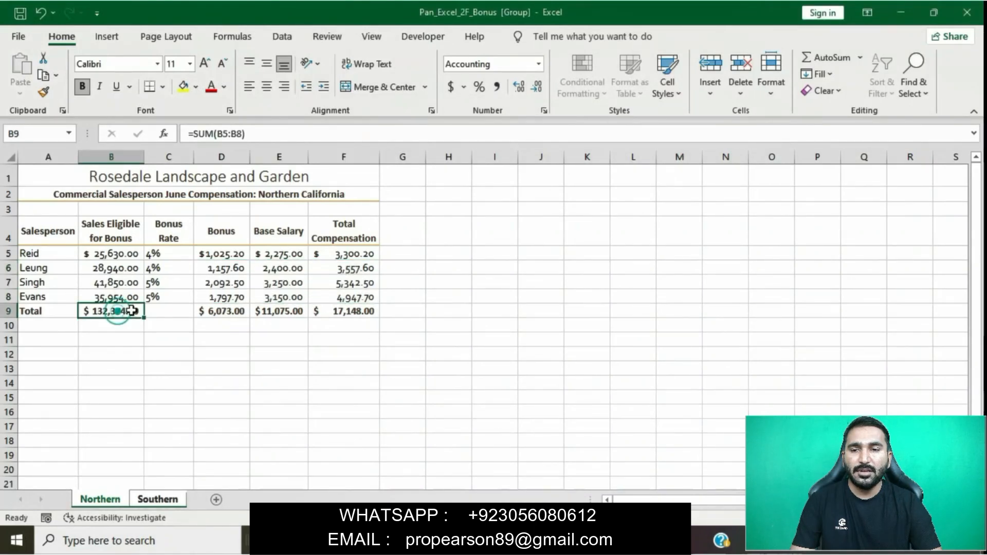
left_click(675, 92)
left_click(905, 296)
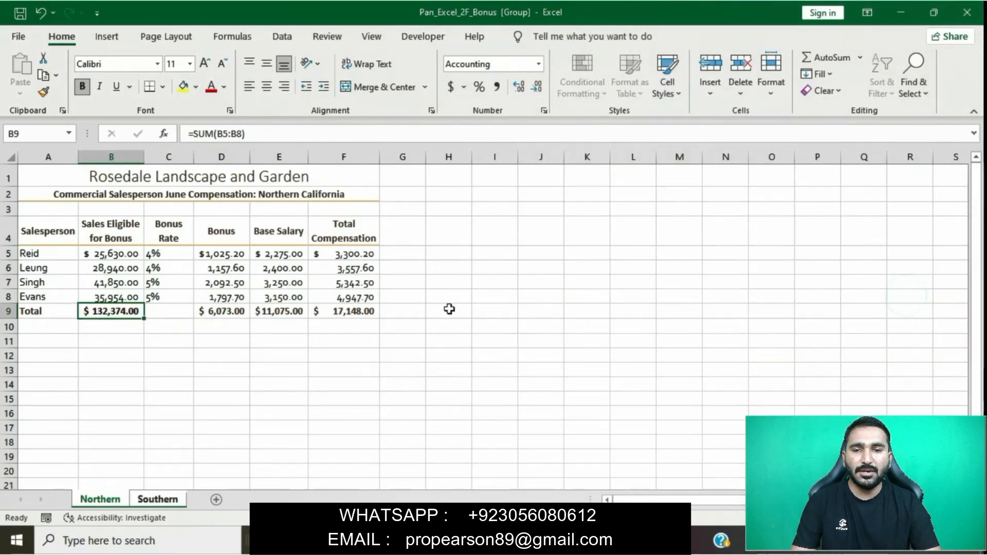
left_click_drag(239, 310, 354, 310)
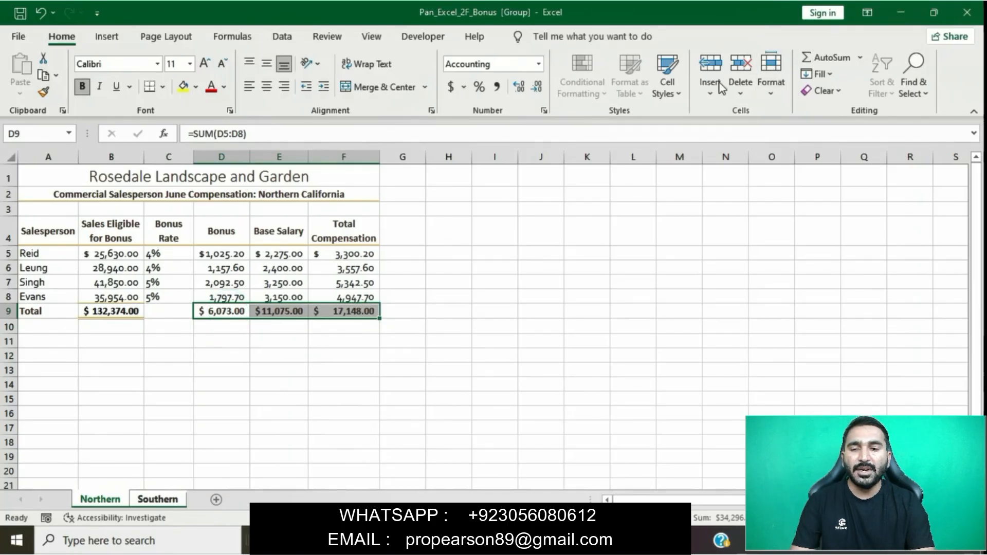
left_click(667, 85)
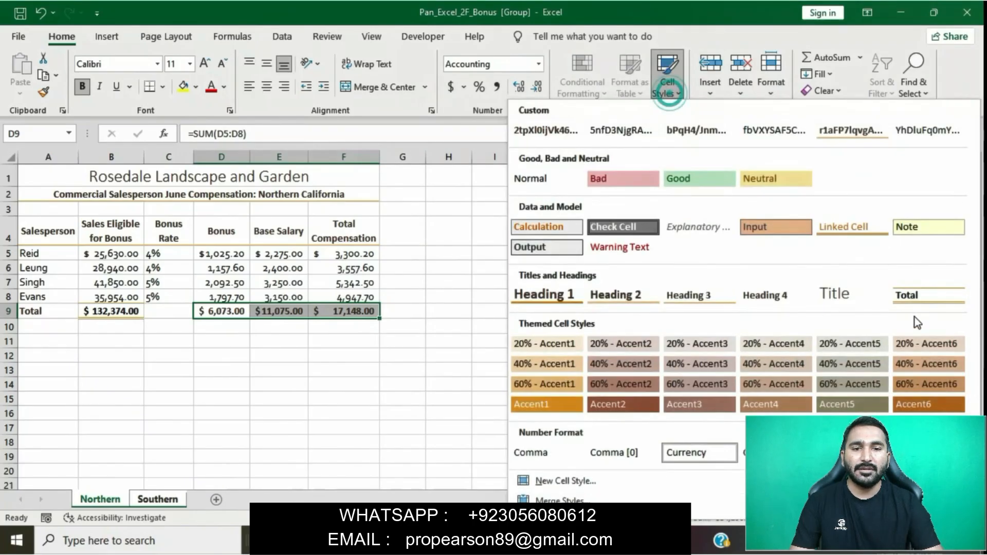
left_click(908, 289)
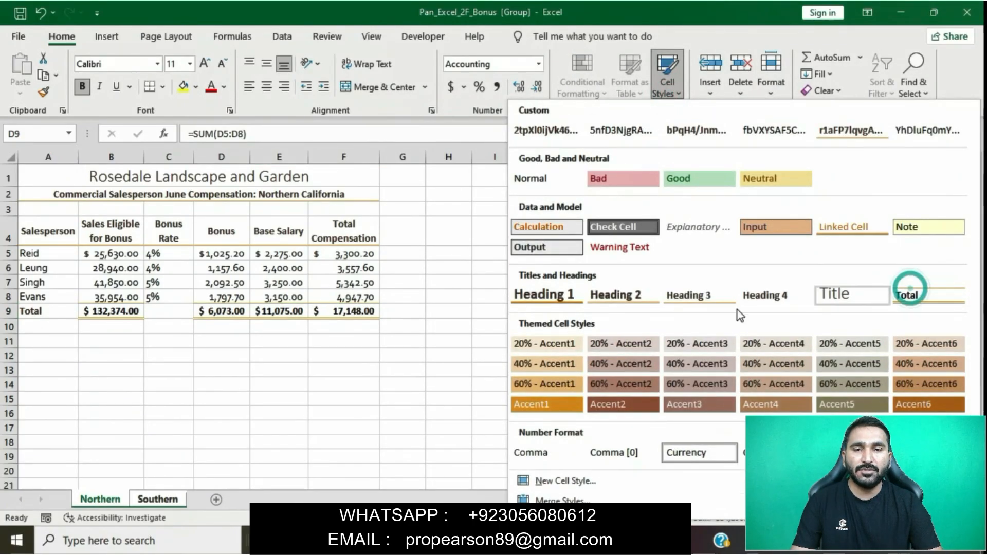